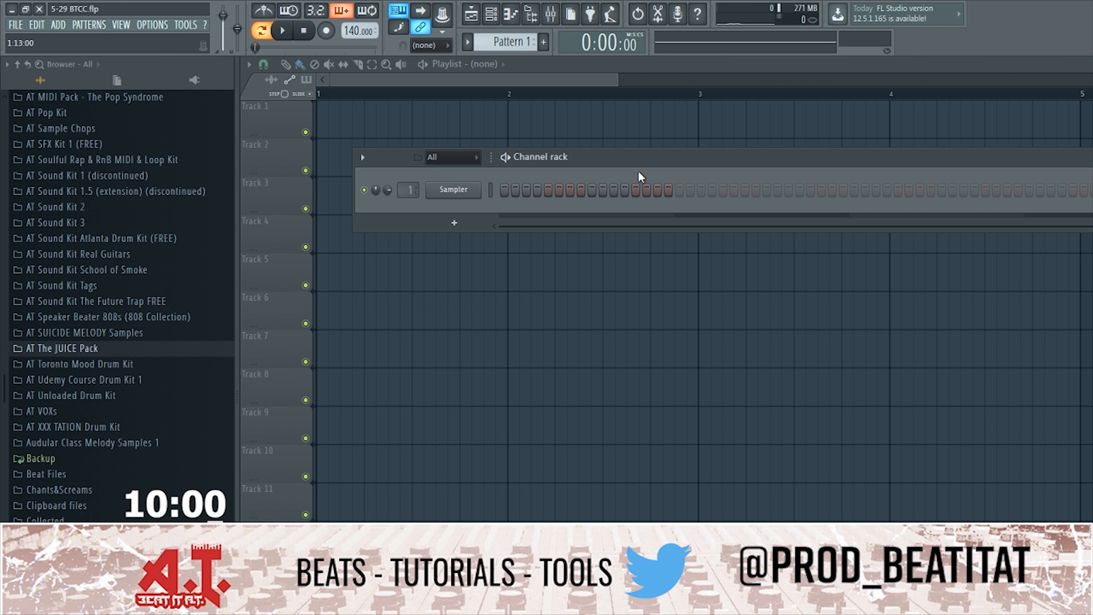
# Step: Insert an Addictive Keys channel and load its Studio Grand preset Grand Noir
pyautogui.rightClick(454, 190)
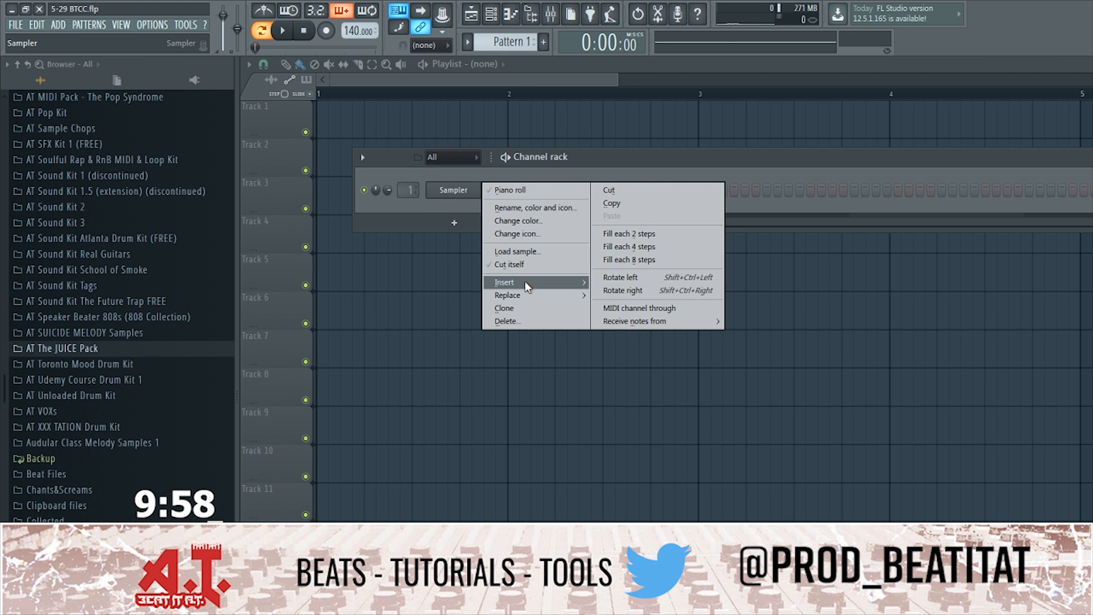
pyautogui.moveTo(533, 282)
pyautogui.click(623, 296)
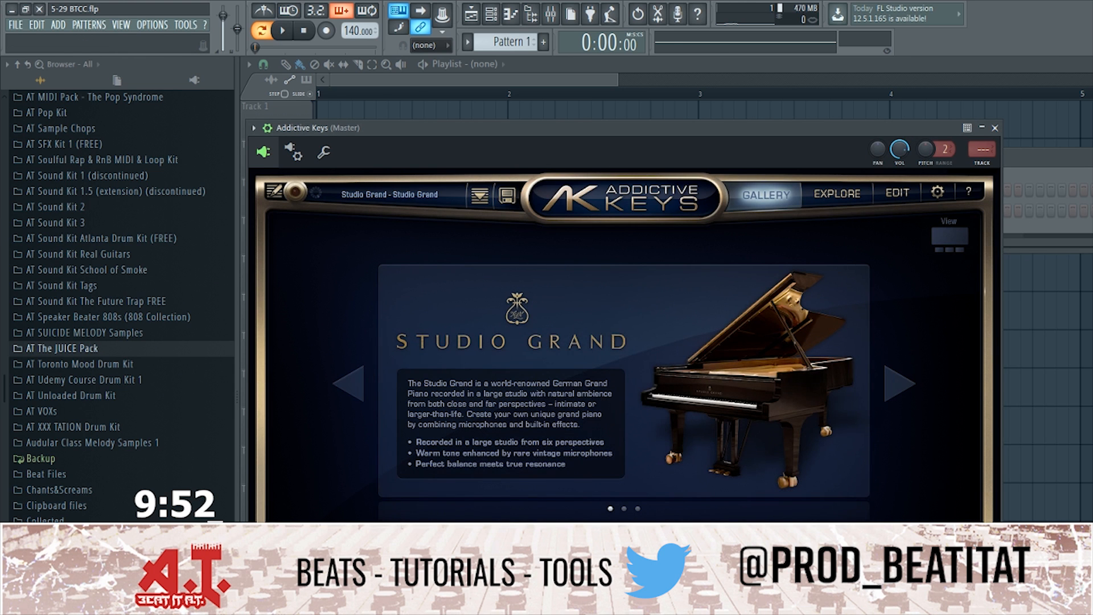
pyautogui.click(497, 347)
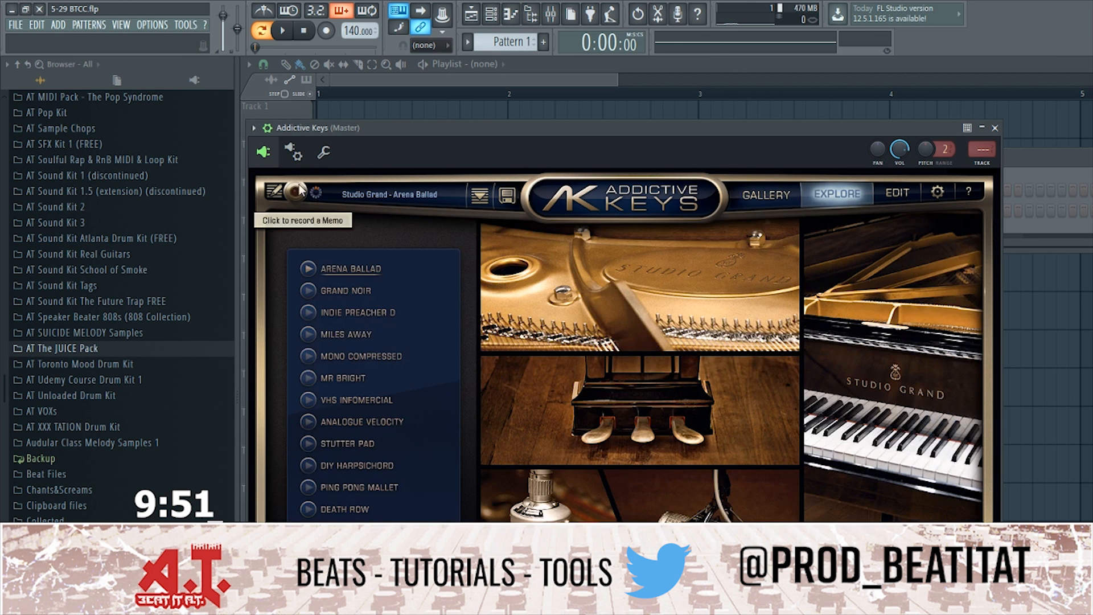
pyautogui.click(345, 289)
# Step: Show the Addictive Keys channel's piano roll and place a D6 note at the start of bar 1
pyautogui.click(1049, 166)
pyautogui.rightClick(410, 190)
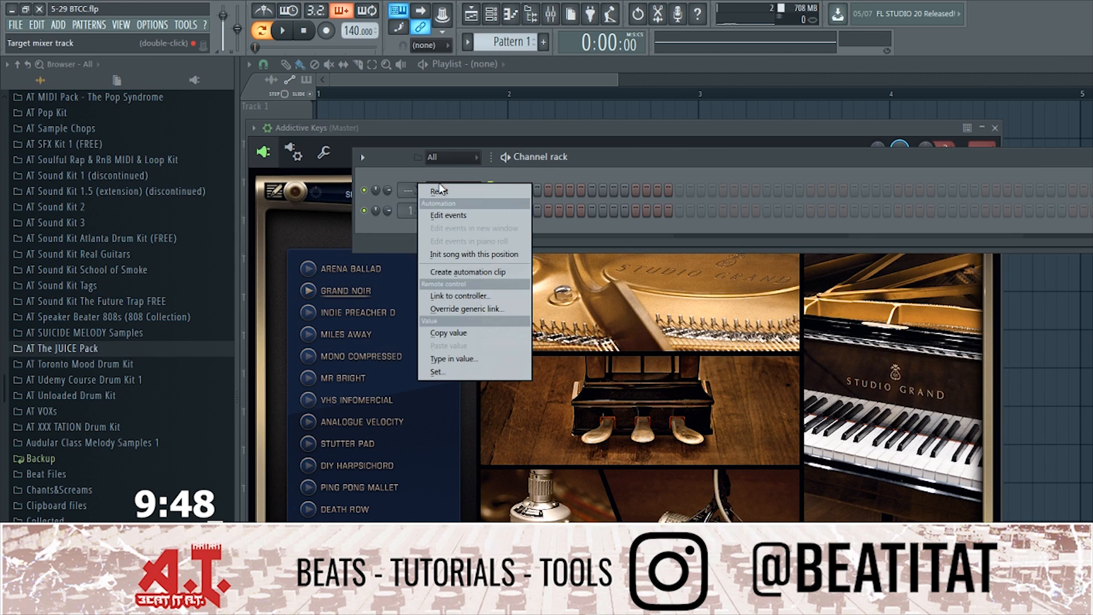
pyautogui.click(462, 169)
pyautogui.rightClick(461, 190)
pyautogui.click(519, 191)
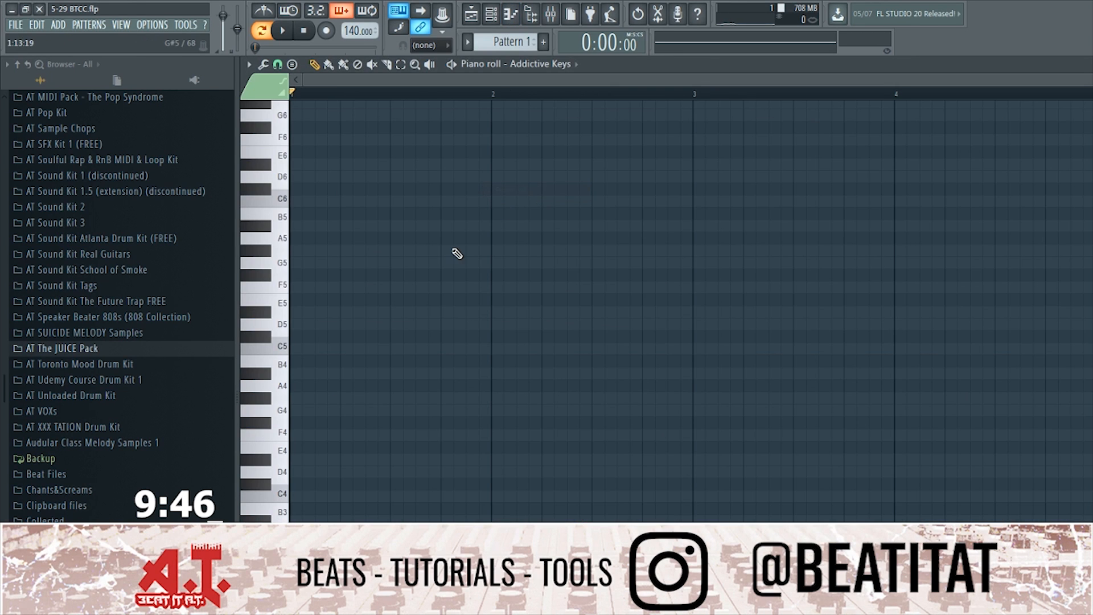
pyautogui.click(310, 177)
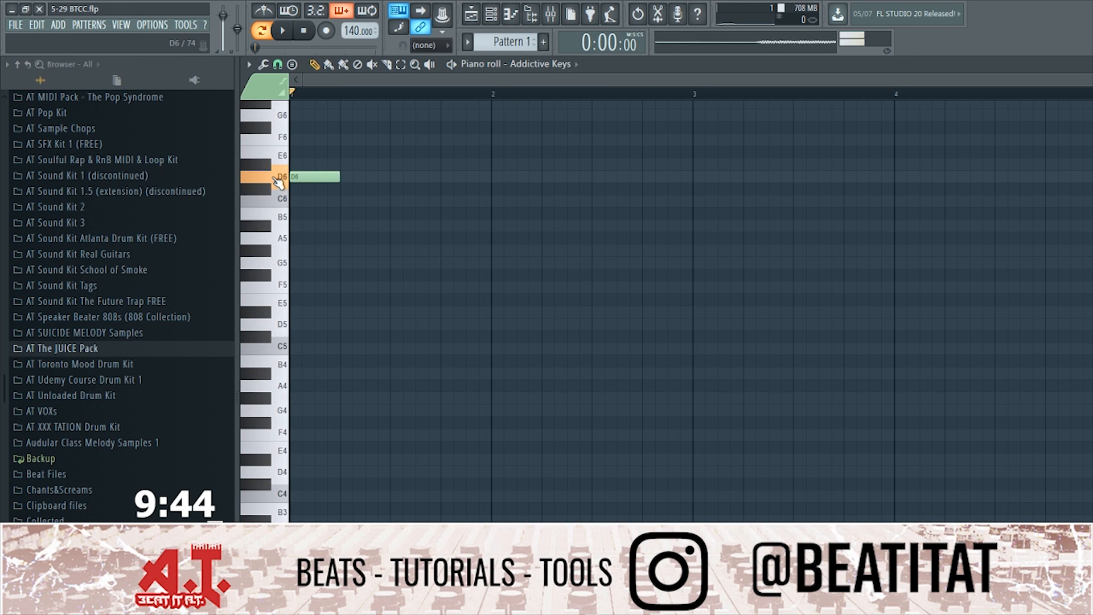
# Step: Audition D#6 and other candidate pitches for the melody
pyautogui.click(263, 166)
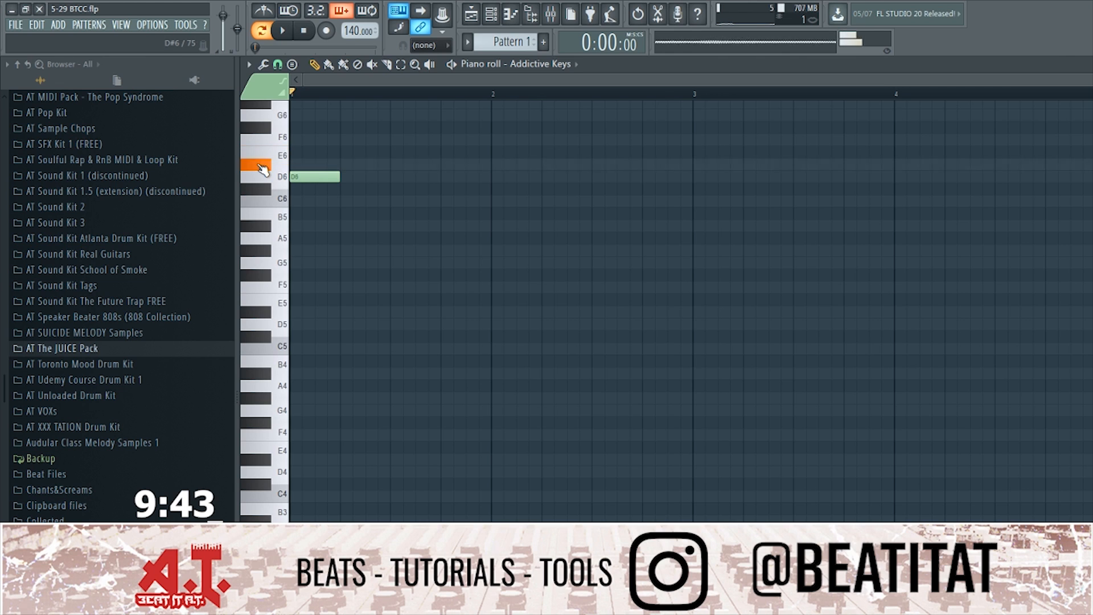
pyautogui.click(270, 228)
pyautogui.click(271, 181)
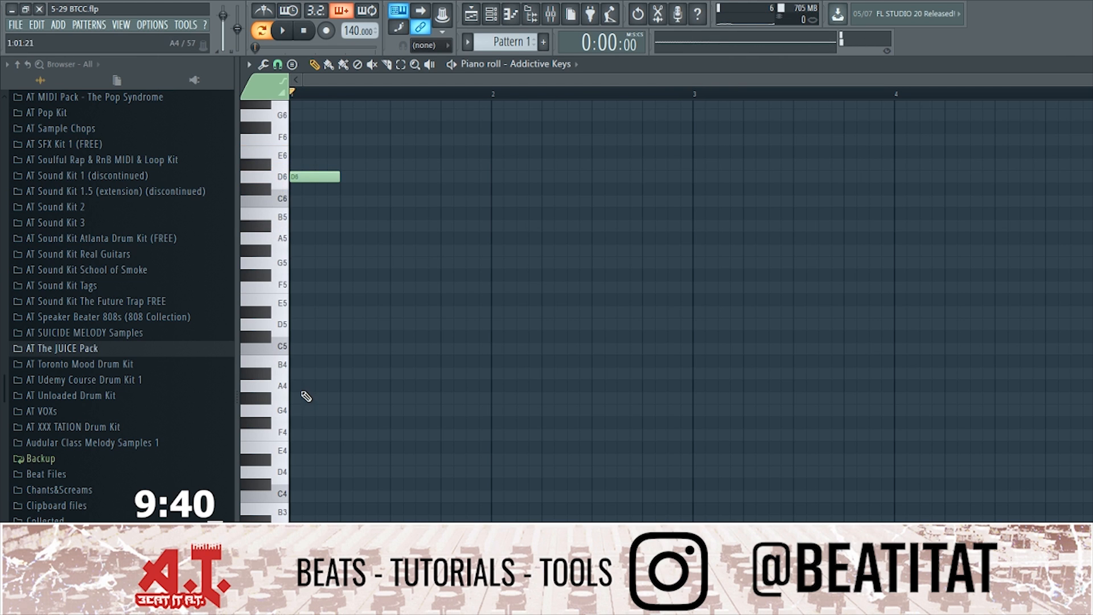
pyautogui.press('v')
pyautogui.press('v')
pyautogui.press('n')
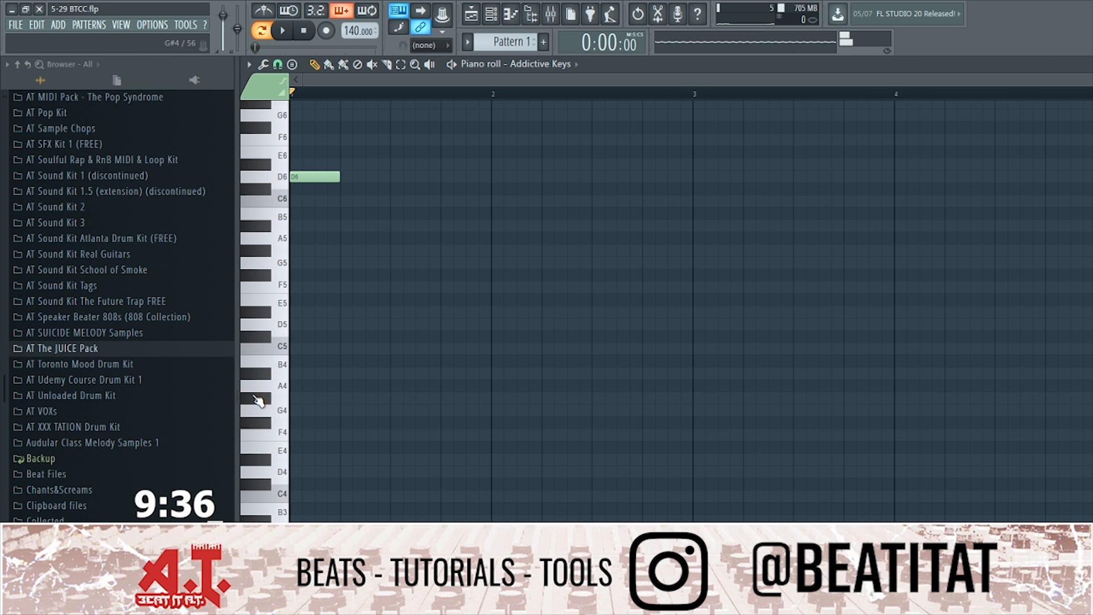
# Step: Try a G#4 note on the third beat of bar 1 during playback, and undo it
pyautogui.press('space')
pyautogui.click(398, 399)
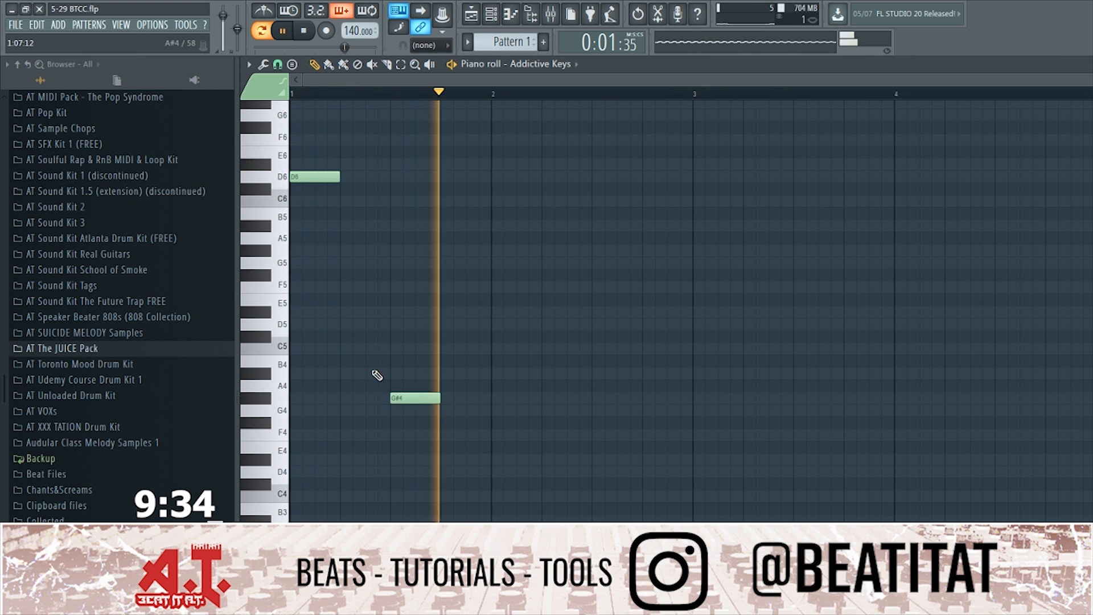
pyautogui.press('space')
pyautogui.hotkey('ctrl', 'z')
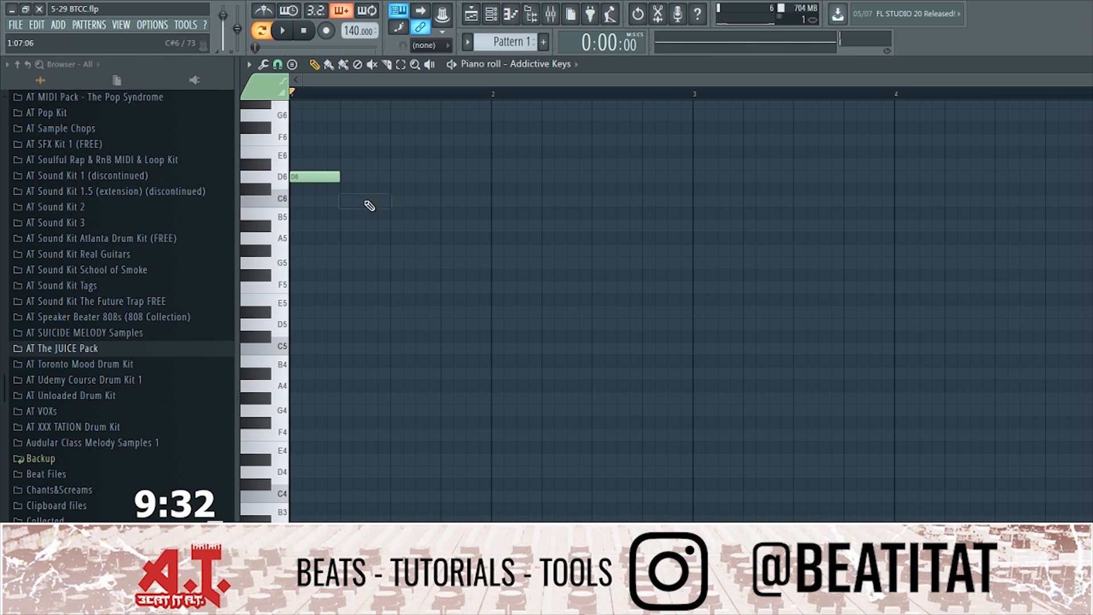
# Step: Set the project tempo to 160 BPM
pyautogui.rightClick(372, 30)
pyautogui.click(512, 160)
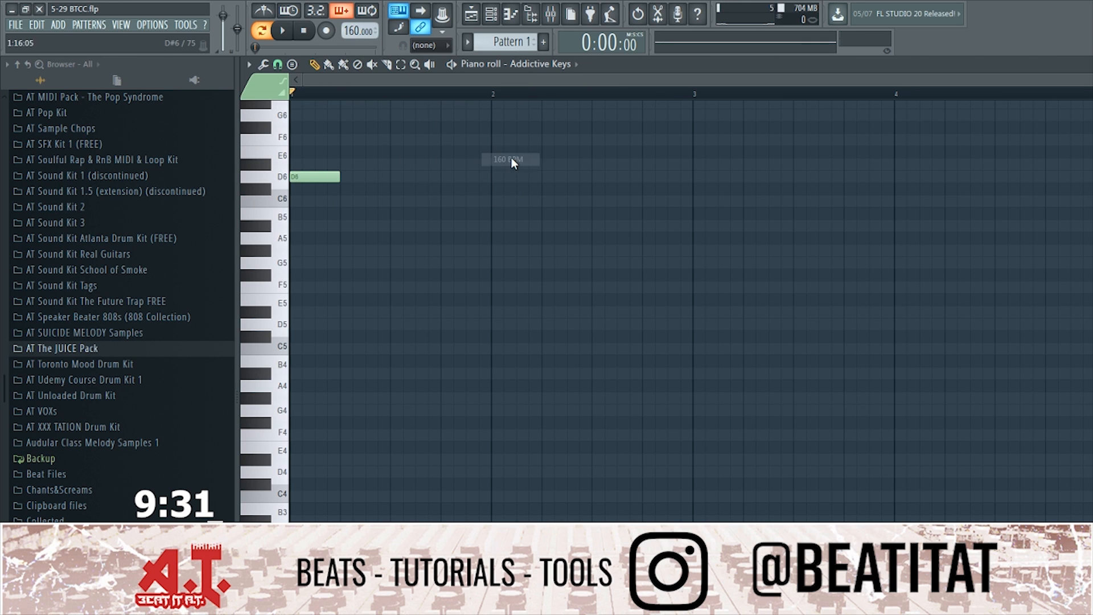
# Step: Shorten the opening D6 to two steps and fill bar 1 with C6, D6, C6, G5, D#6, D6, C6; play it back
pyautogui.click(318, 203)
pyautogui.rightClick(325, 198)
pyautogui.click(317, 199)
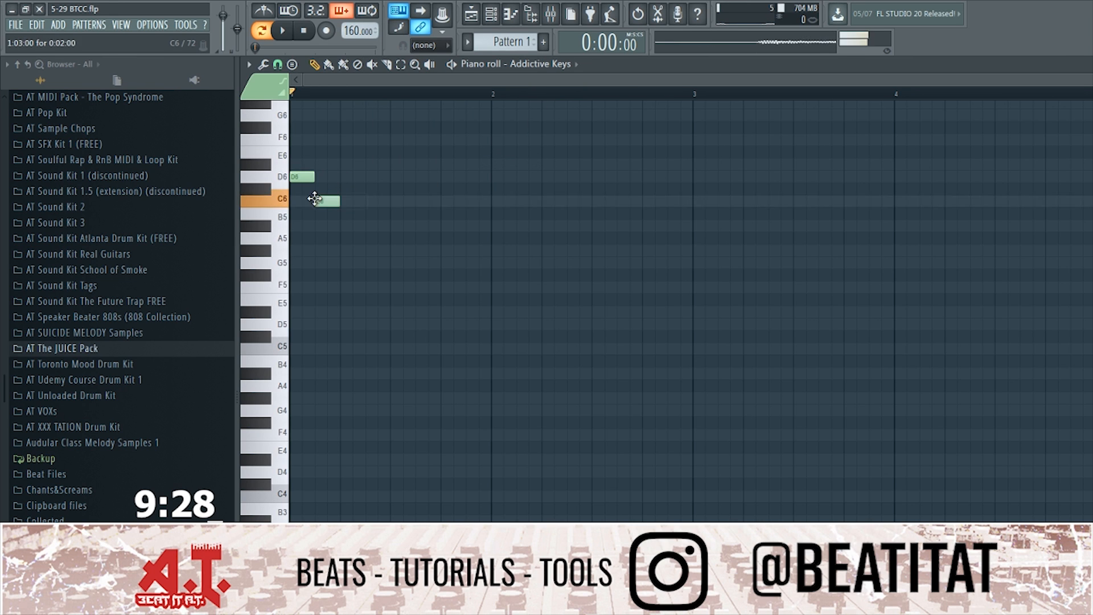
pyautogui.click(342, 175)
pyautogui.click(368, 203)
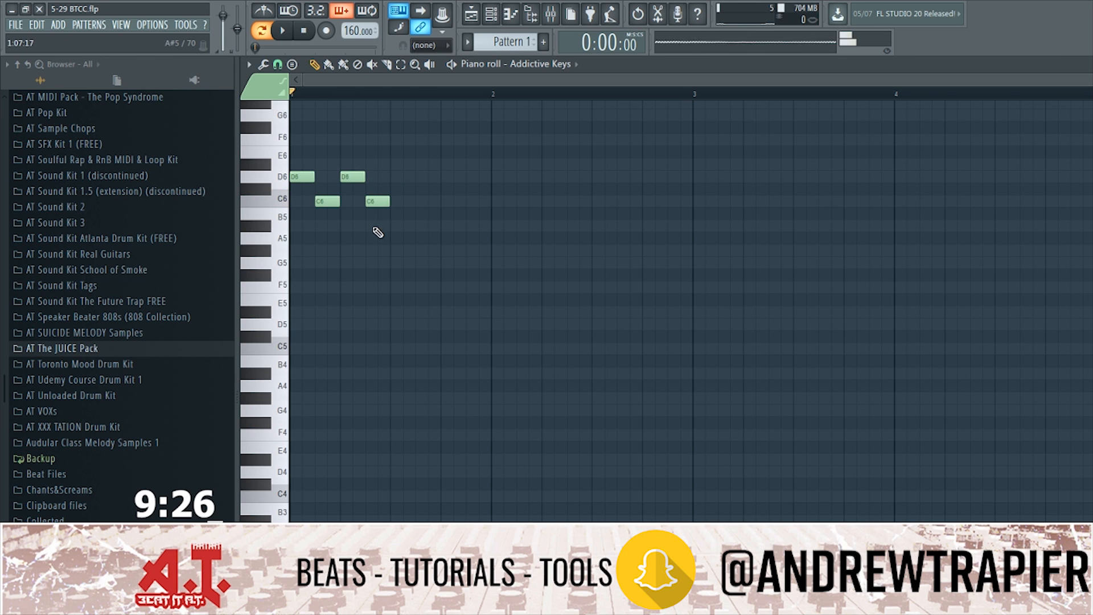
pyautogui.click(418, 165)
pyautogui.click(470, 203)
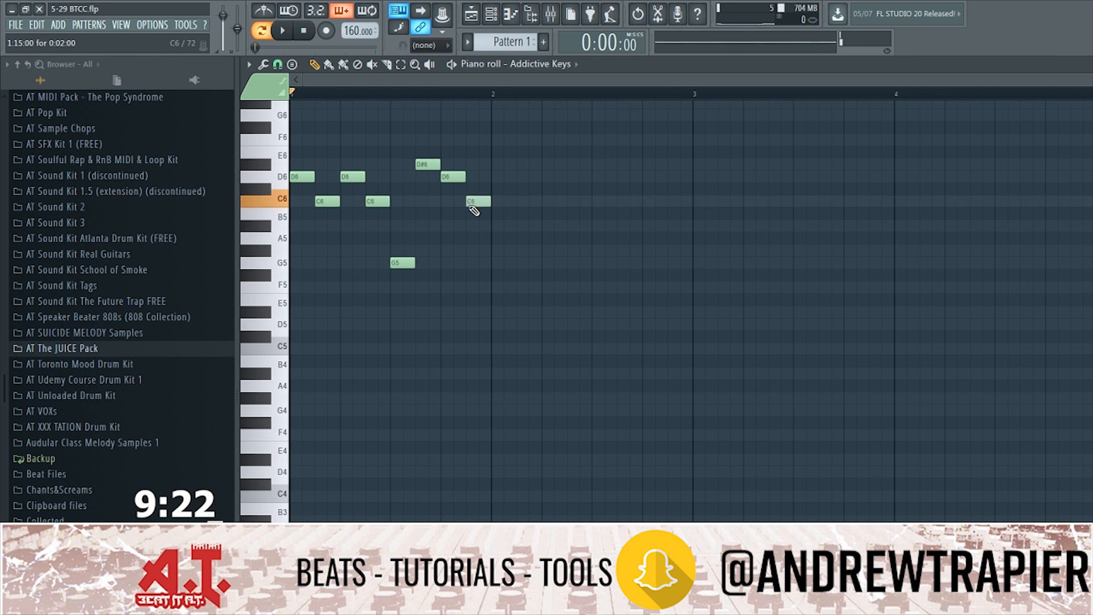
pyautogui.press('space')
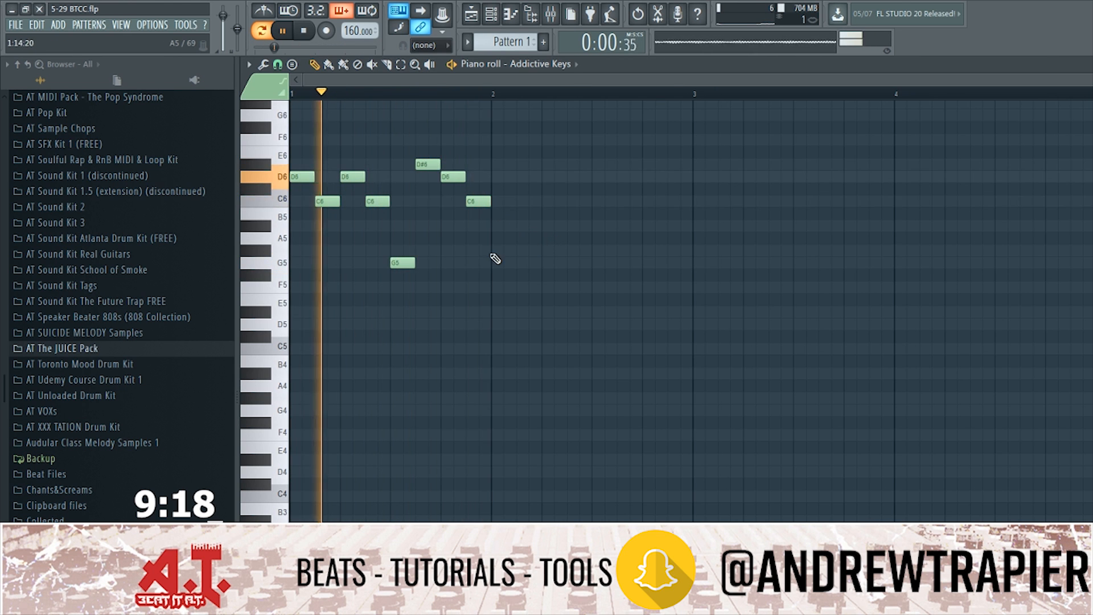
# Step: Duplicate the one-bar melody until it fills four bars, and deselect the notes
pyautogui.hotkey('ctrl', 'a')
pyautogui.hotkey('ctrl', 'b')
pyautogui.hotkey('ctrl', 'a')
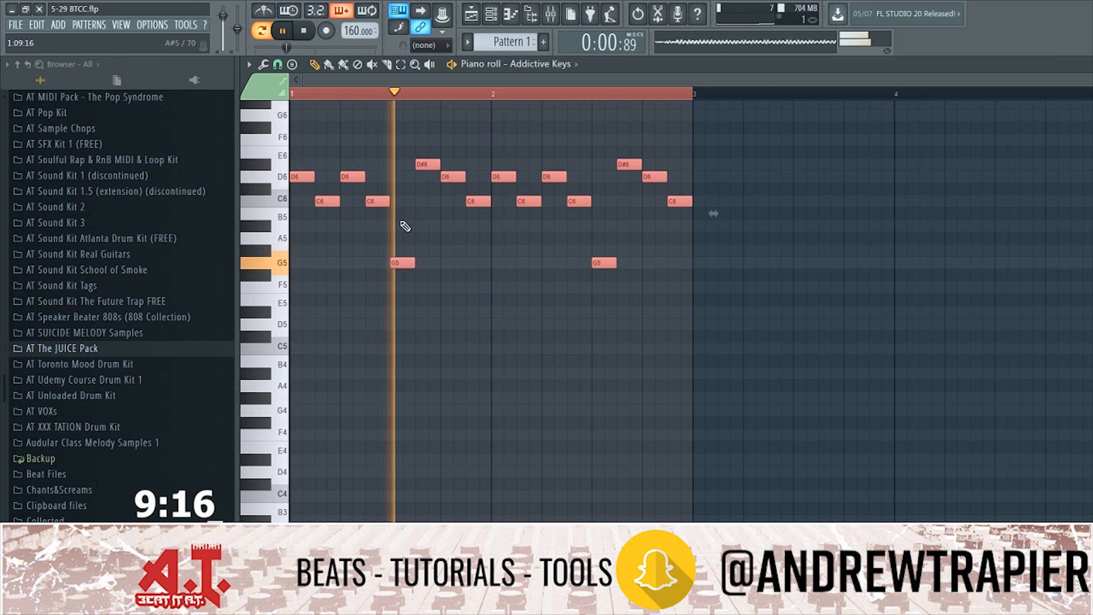
pyautogui.hotkey('ctrl', 'b')
pyautogui.hotkey('ctrl', 'd')
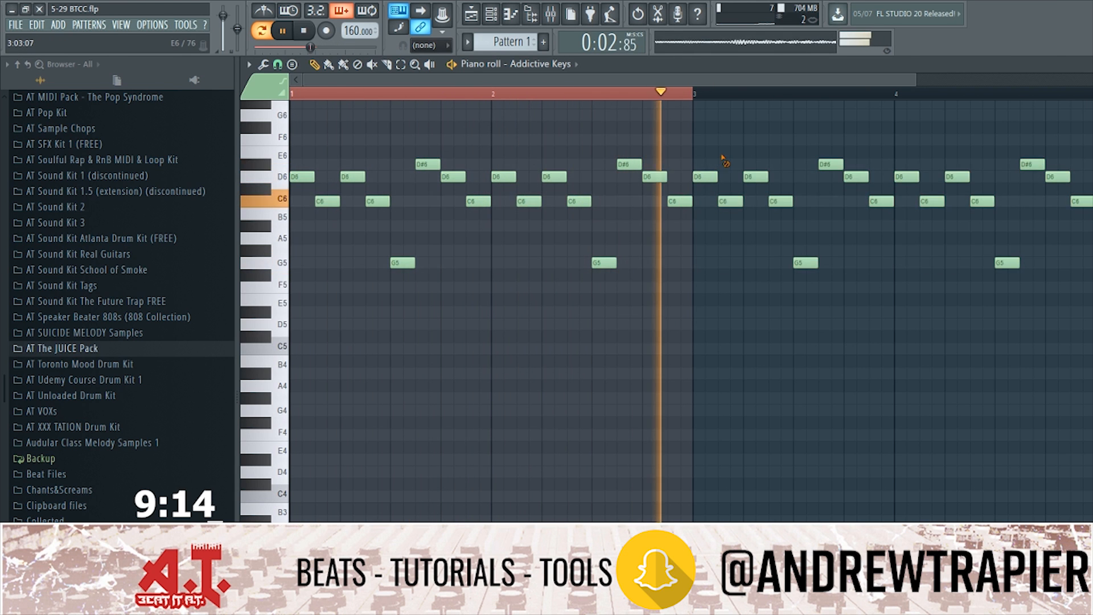
pyautogui.press('F7')
pyautogui.click(769, 201)
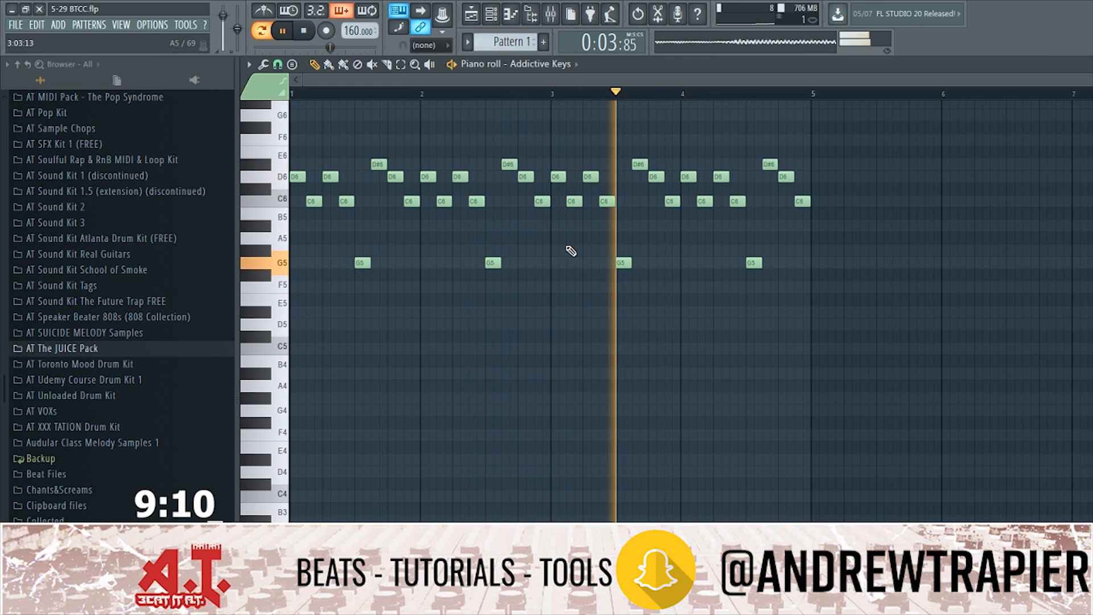
# Step: Raise bar 4's first note to D#6 and move its G5 note up to F6
pyautogui.press('space')
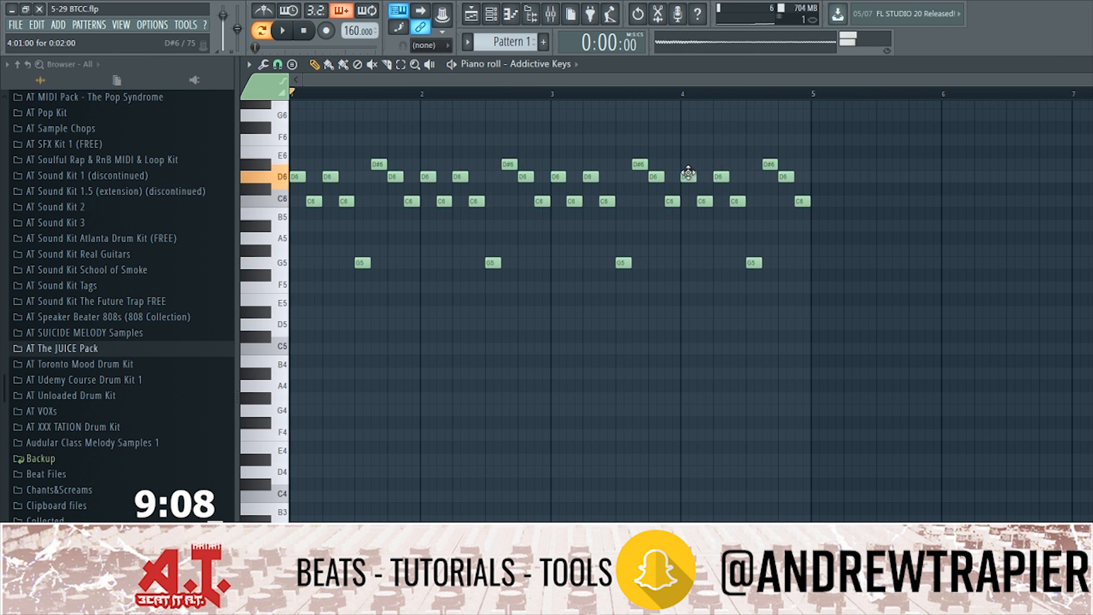
pyautogui.press('space')
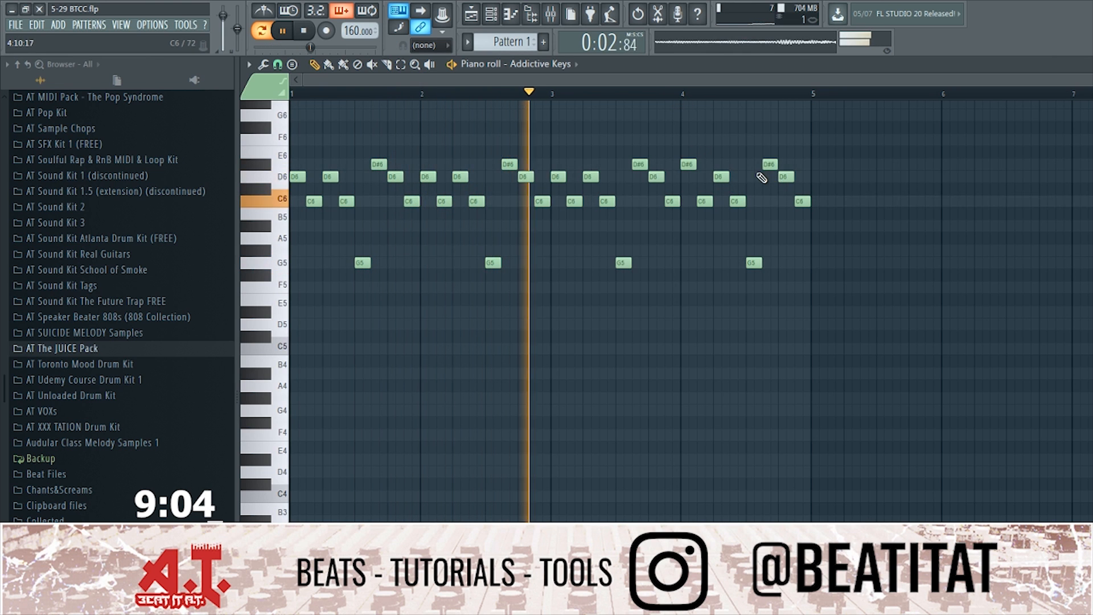
pyautogui.keyDown('ctrl'); pyautogui.click(753, 263); pyautogui.keyUp('ctrl')
pyautogui.hotkey('ctrl', 'Up')
pyautogui.press('Down')
pyautogui.press('Down')
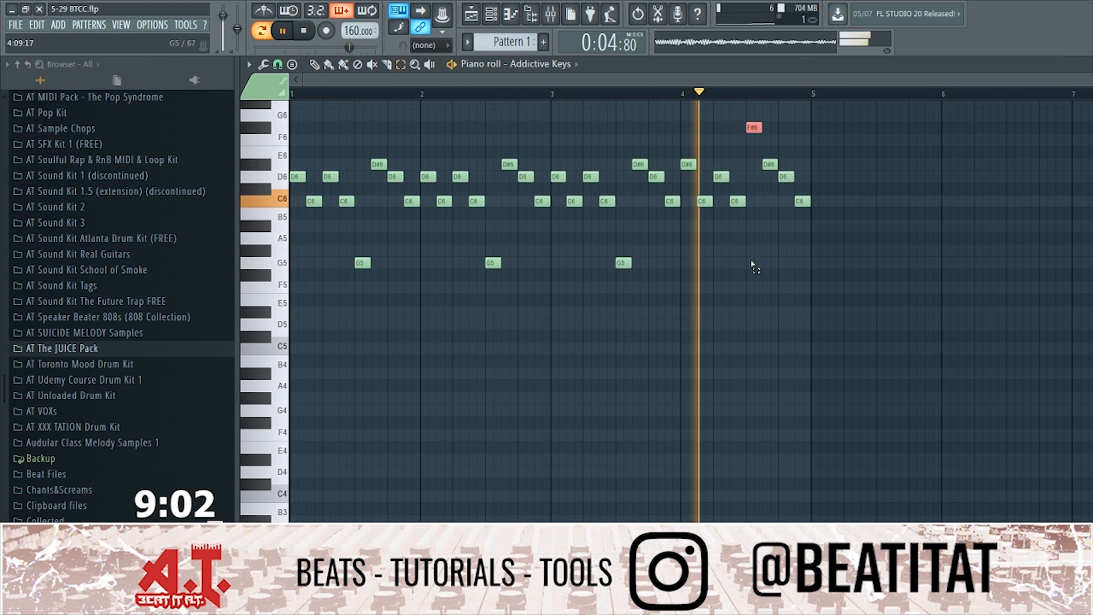
pyautogui.keyDown('ctrl'); pyautogui.click(752, 263); pyautogui.keyUp('ctrl')
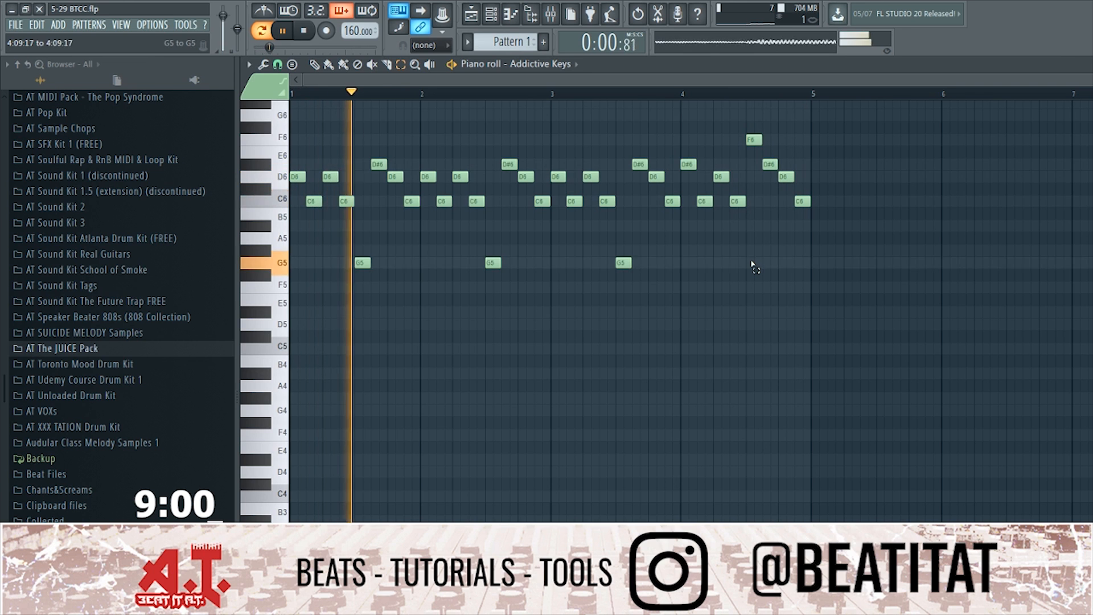
# Step: Insert an Xpand!2 channel next to the Addictive Keys channel
pyautogui.press('F7')
pyautogui.rightClick(456, 191)
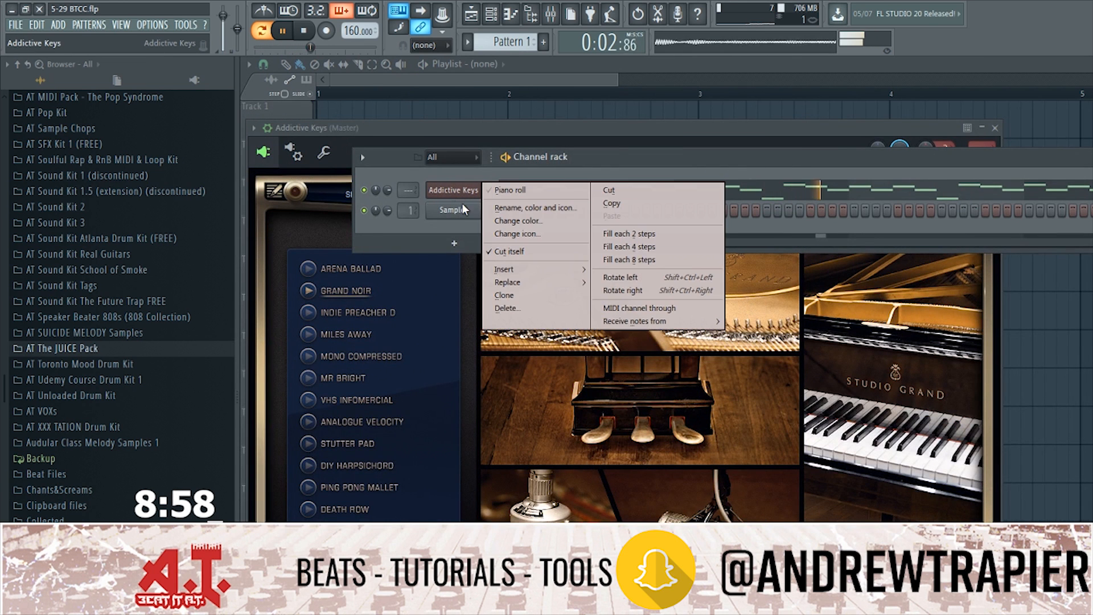
pyautogui.moveTo(503, 283)
pyautogui.click(623, 597)
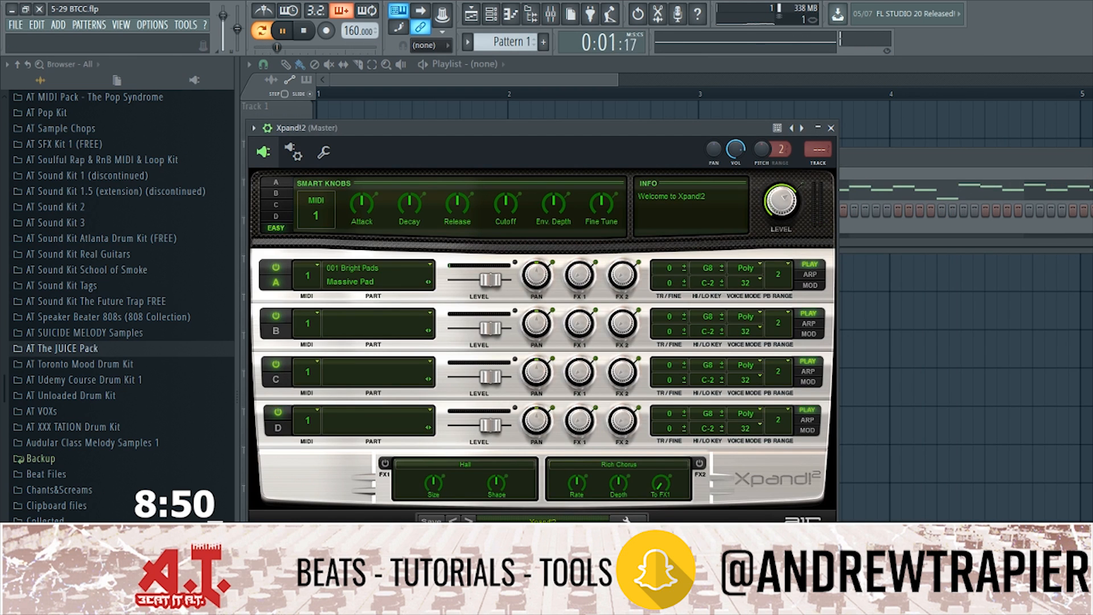
# Step: Load the Big Legato-Pizzicato MW+ sound from 014 Strings into Xpand!2 part A
pyautogui.click(351, 275)
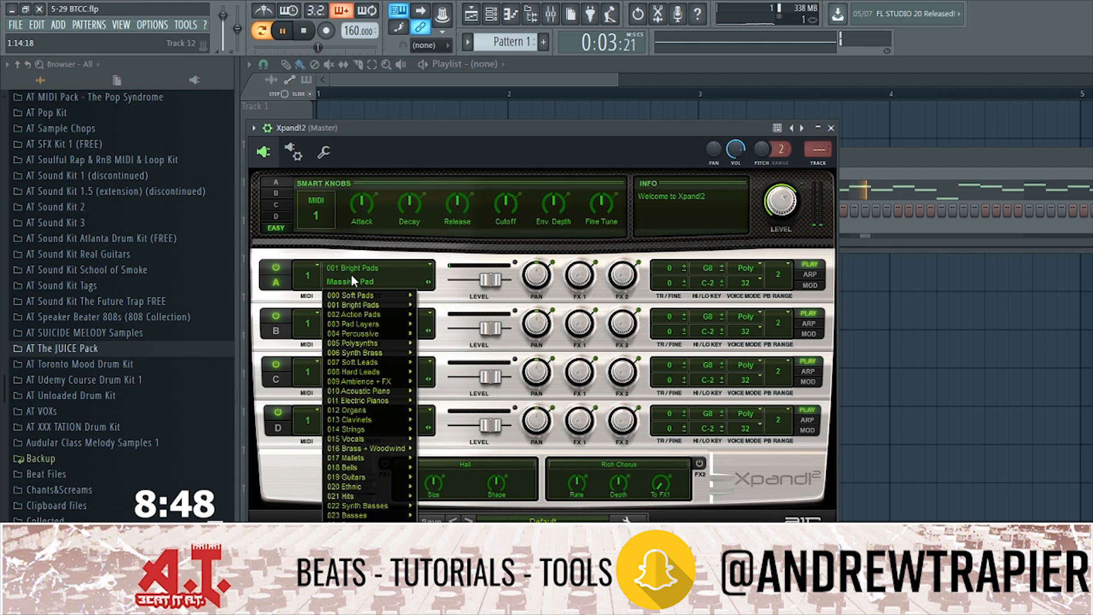
pyautogui.moveTo(368, 356)
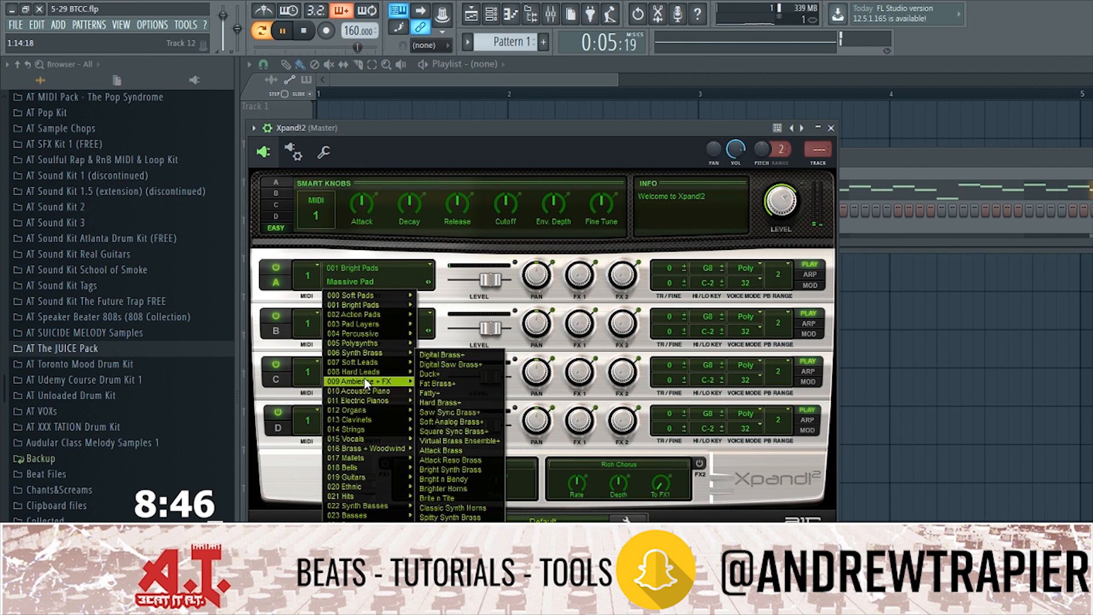
pyautogui.moveTo(363, 430)
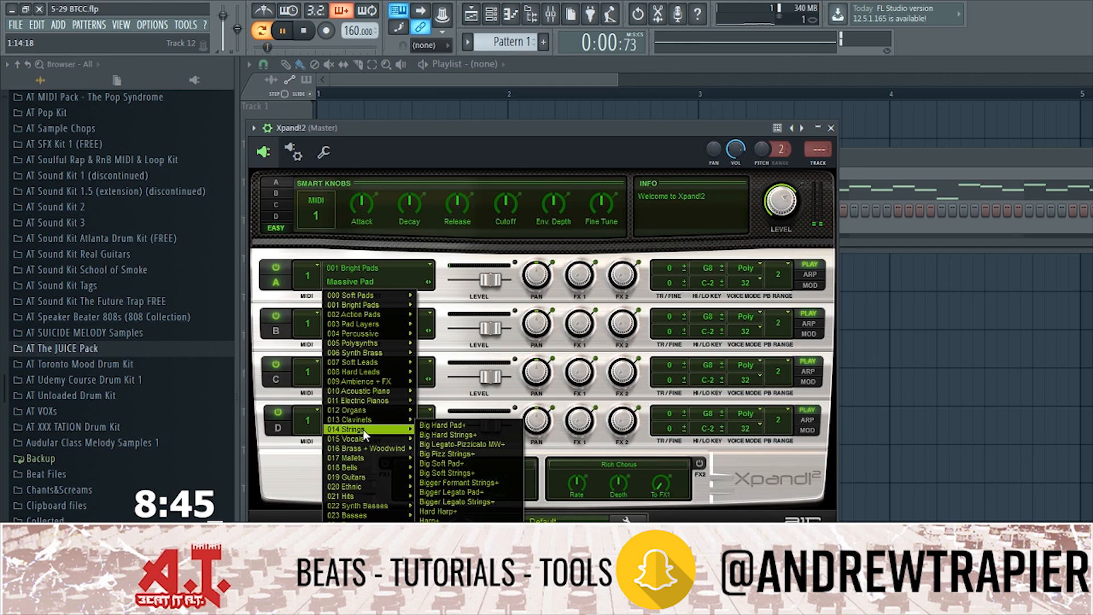
pyautogui.click(441, 444)
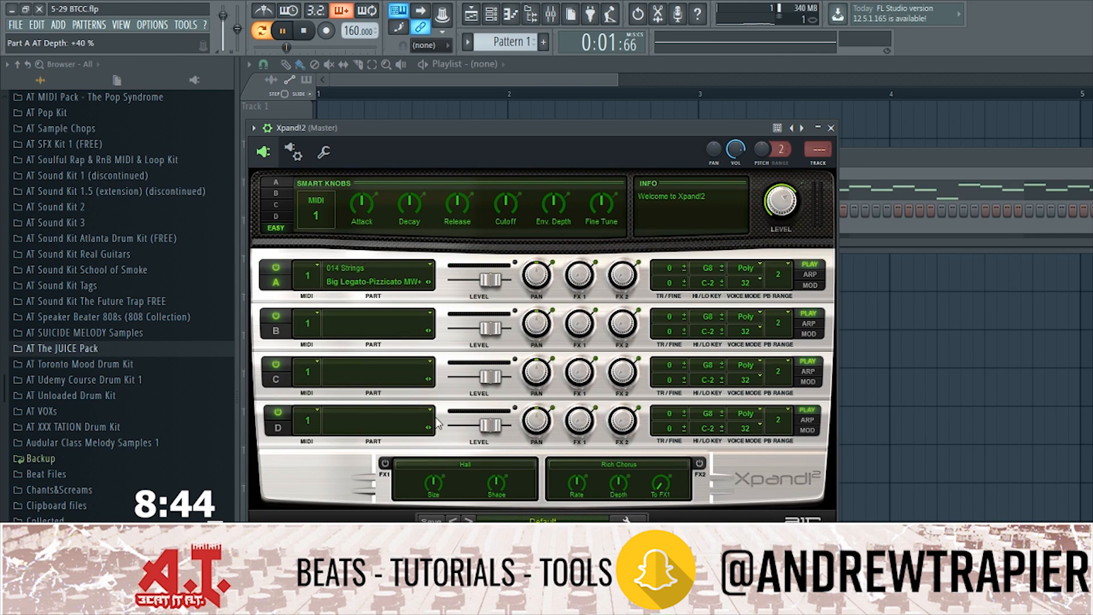
# Step: Step Xpand!2 part A through the neighbouring string sounds to Big Pizz Strings+
pyautogui.click(401, 313)
pyautogui.moveTo(379, 424)
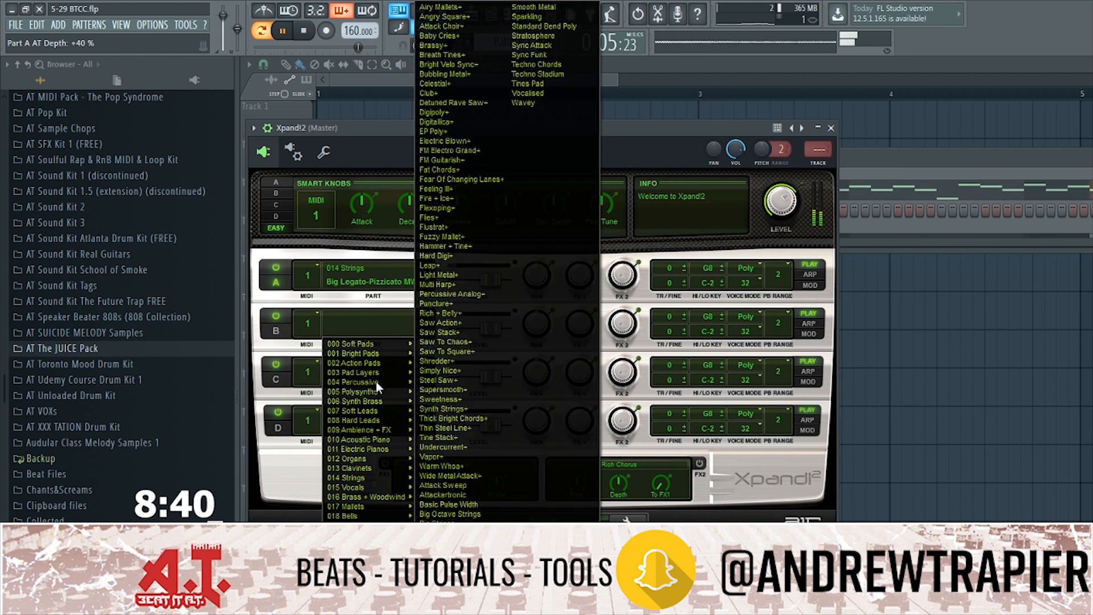
pyautogui.click(429, 283)
pyautogui.click(429, 283)
pyautogui.click(429, 282)
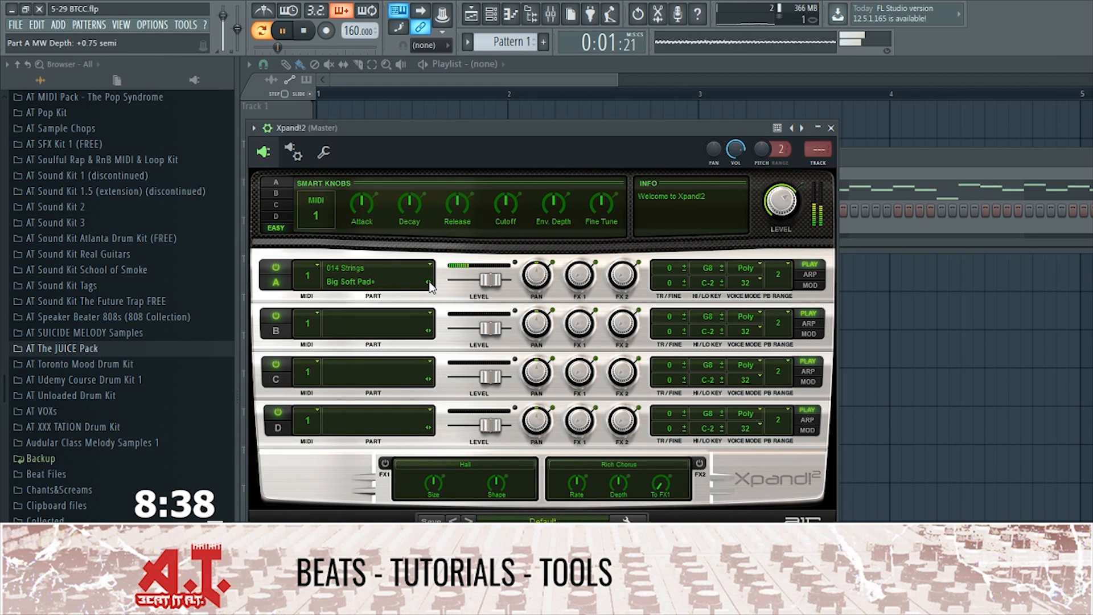
# Step: Load Big FM Bells from 018 Bells into part B and set part A to Big Legato-Pizzicato MW+
pyautogui.click(421, 318)
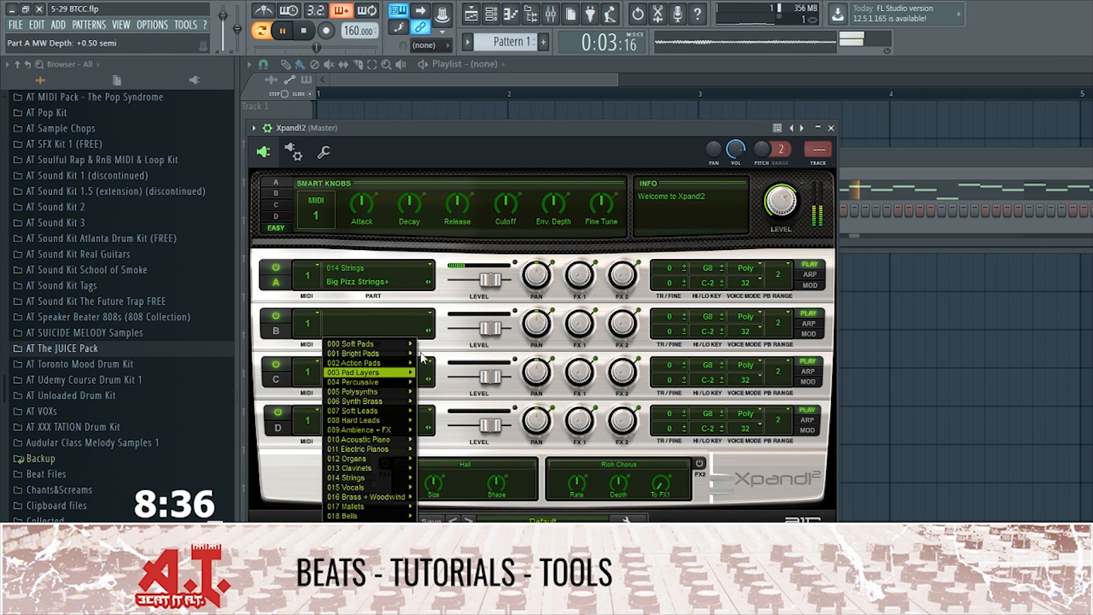
pyautogui.moveTo(348, 518)
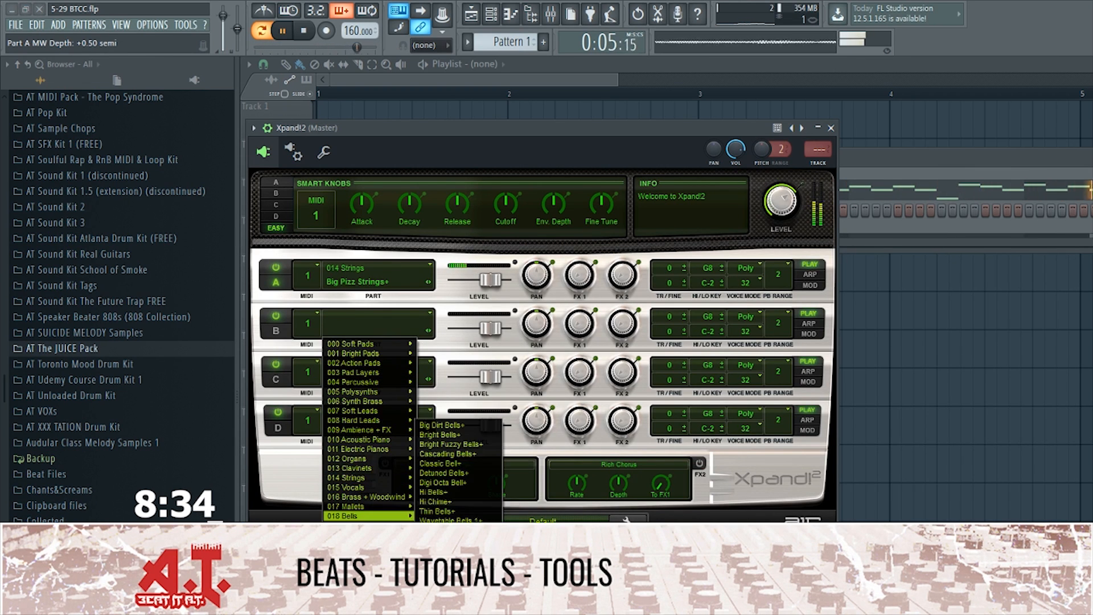
pyautogui.click(424, 532)
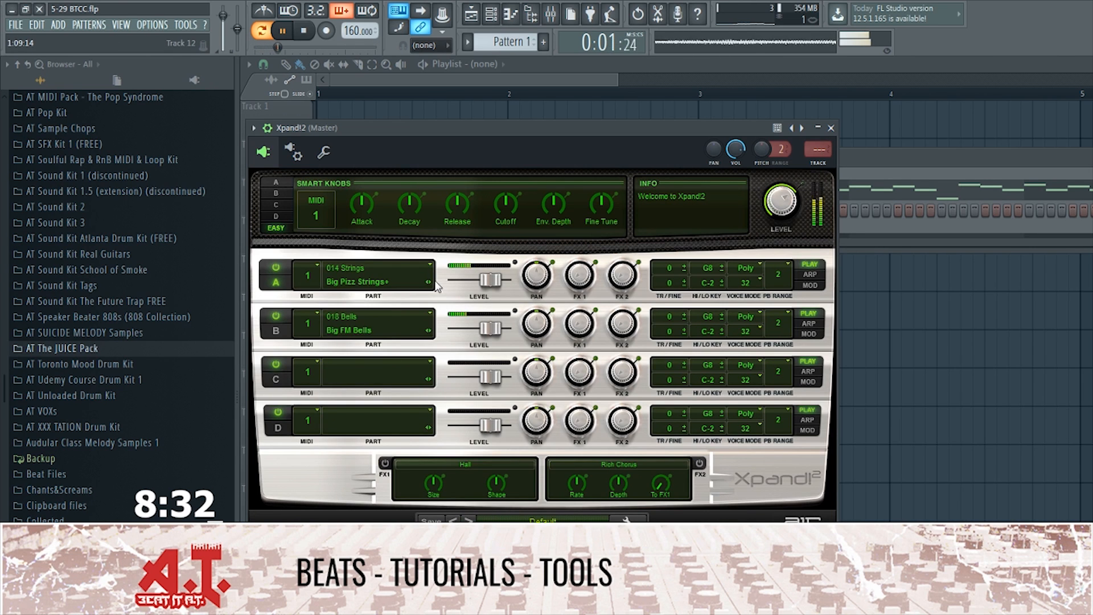
pyautogui.click(429, 282)
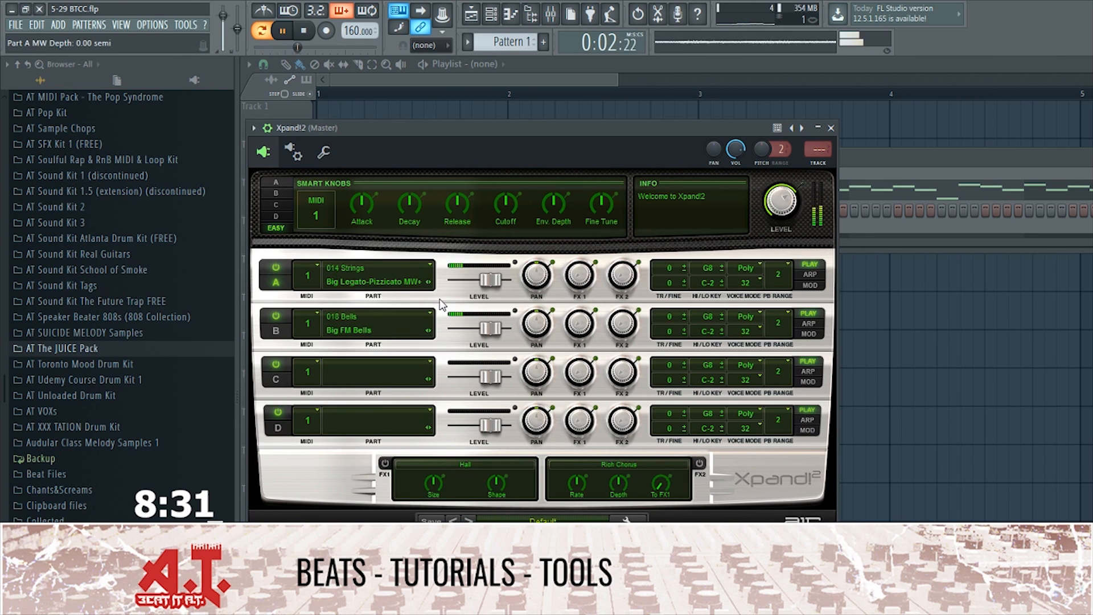
# Step: Switch Xpand!2 part B to Digi Buzz Bells and lower part A's level to -5.6 dB
pyautogui.click(428, 332)
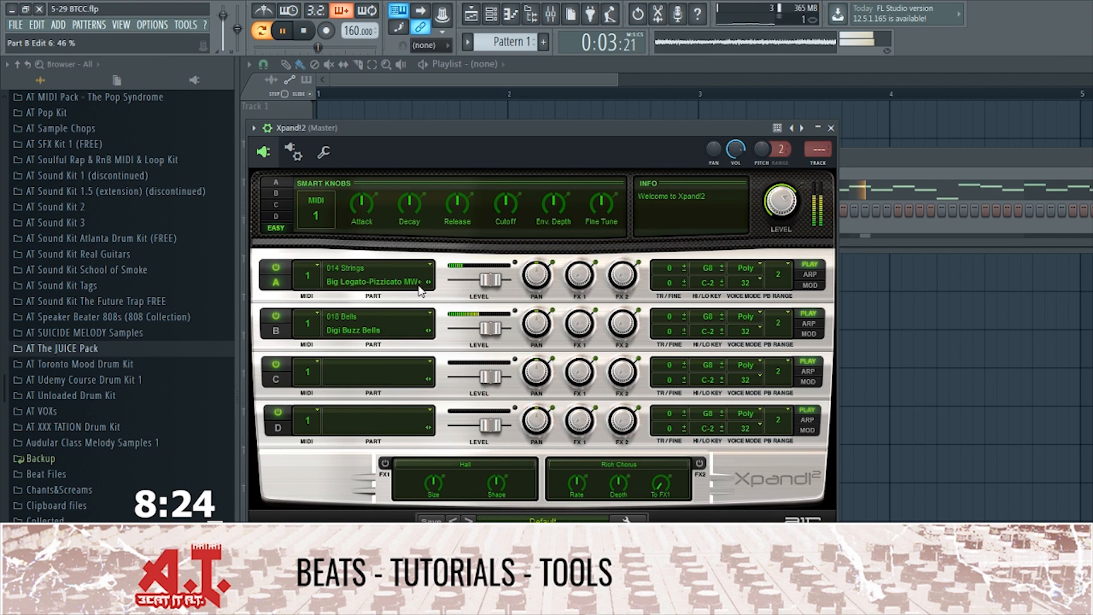
pyautogui.click(351, 265)
pyautogui.moveTo(375, 428)
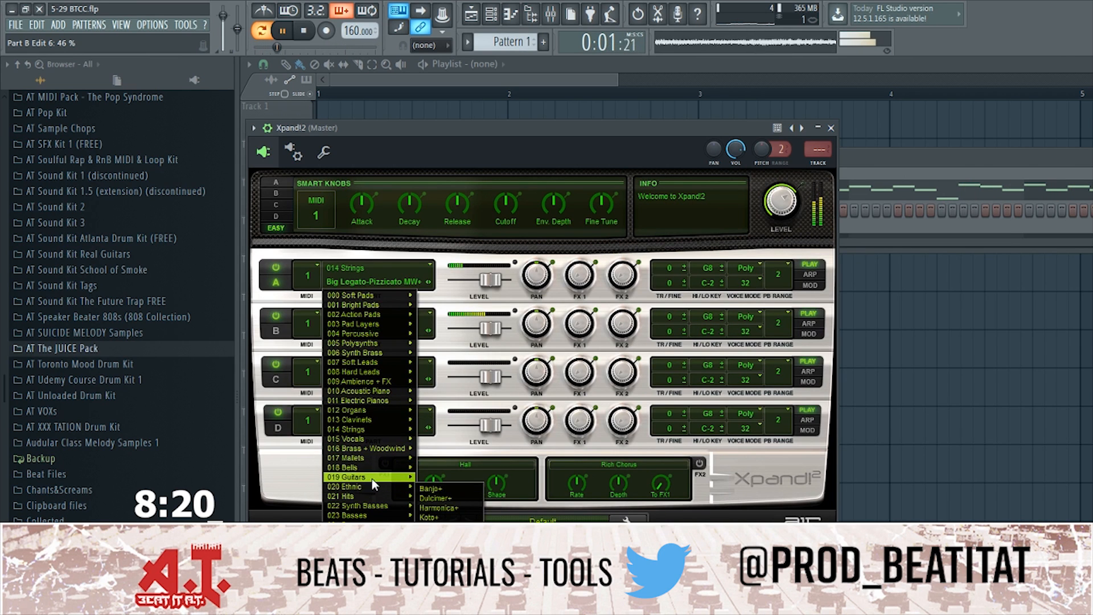
pyautogui.moveTo(371, 479)
pyautogui.click(575, 251)
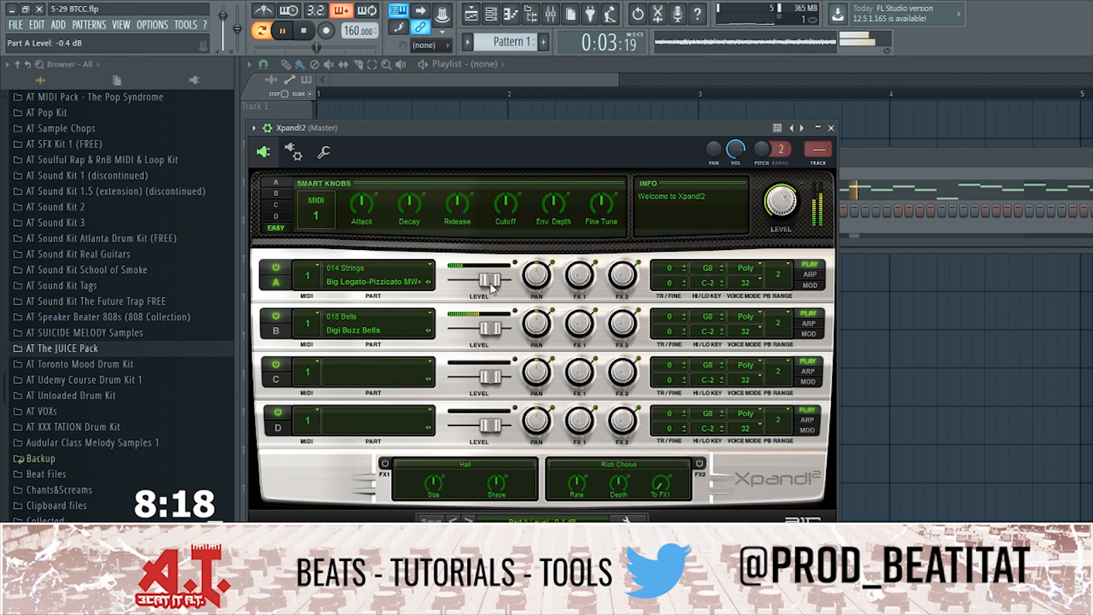
# Step: Try sounds from 019 Guitars in Xpand!2 part C, stepping from Med Soft Nylon String to Mod Wah Clean
pyautogui.click(427, 361)
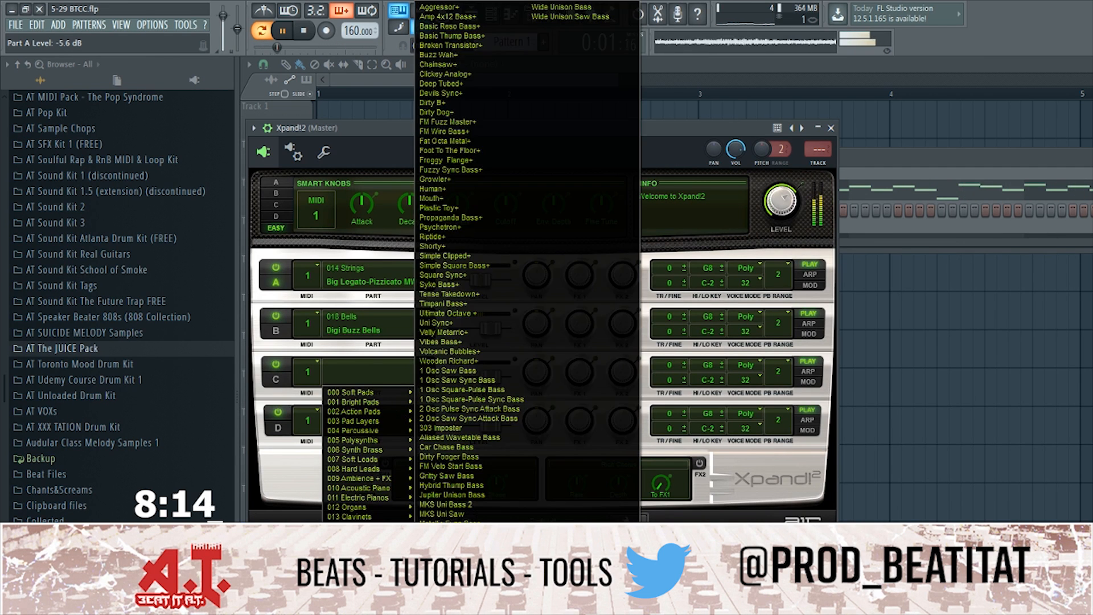
pyautogui.moveTo(367, 576)
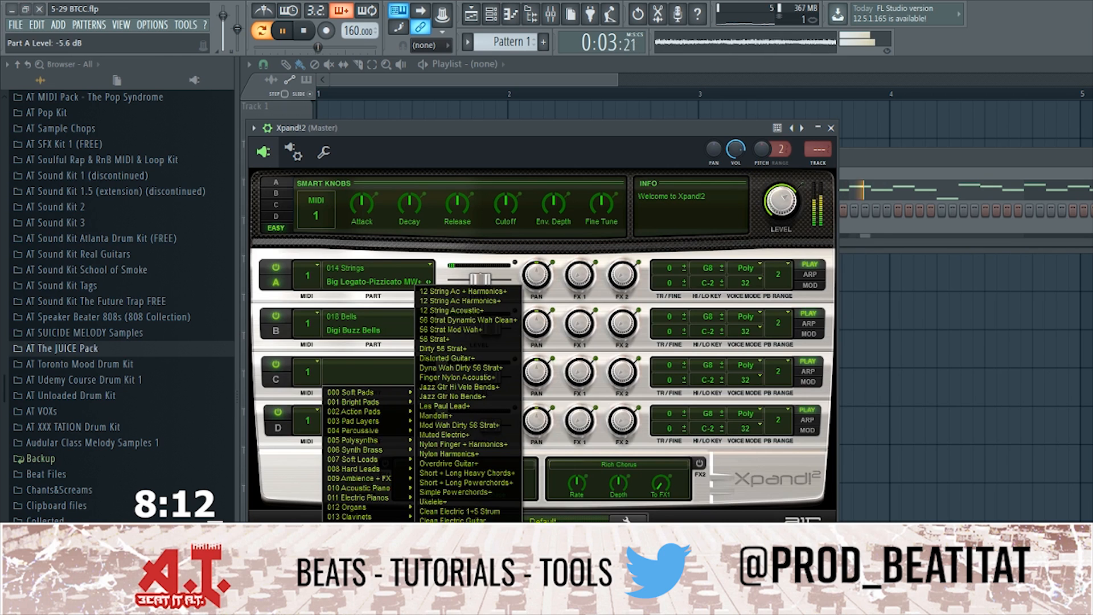
pyautogui.click(447, 563)
pyautogui.click(430, 383)
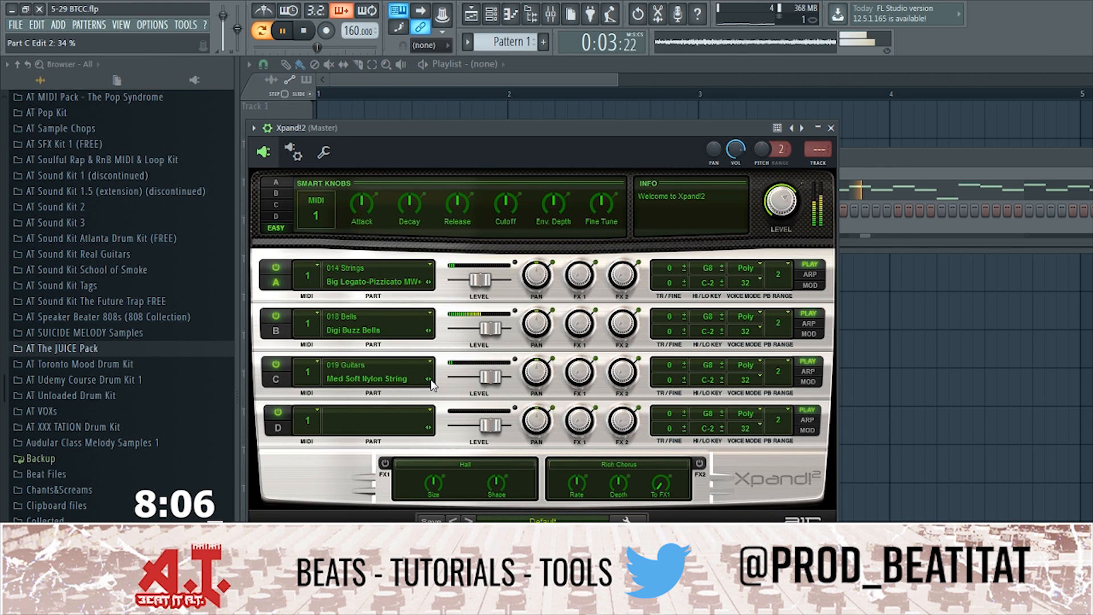
pyautogui.click(430, 380)
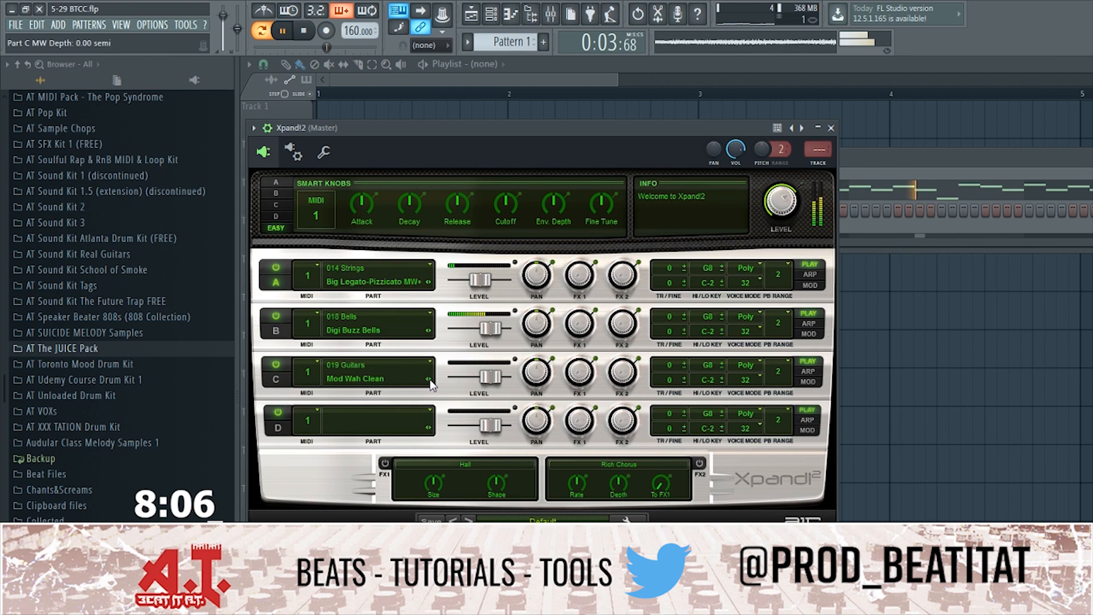
# Step: Load Digital Spectral from 018 Bells into part C and lower that part's level
pyautogui.click(360, 364)
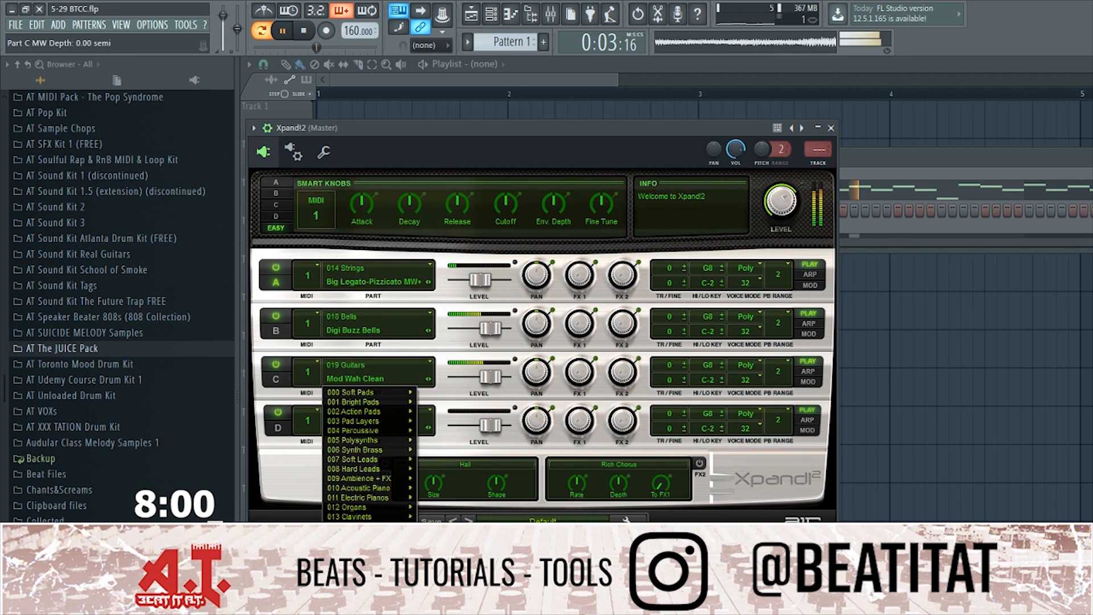
pyautogui.click(457, 434)
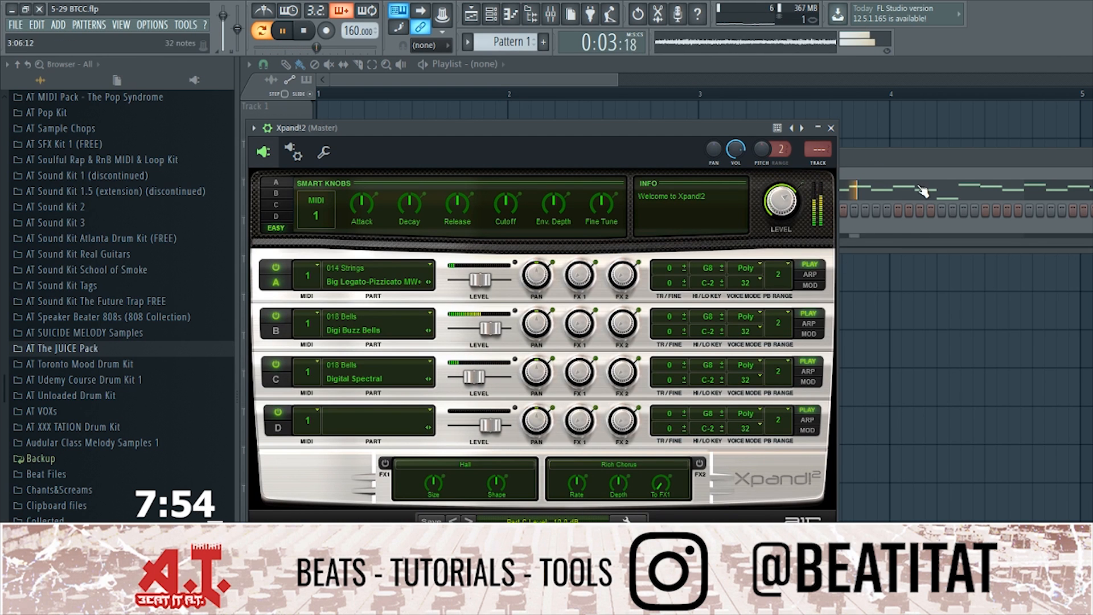
# Step: Route Xpand!2 to mixer insert 2 and lower that insert's fader to about -3.1 dB
pyautogui.doubleClick(821, 153)
pyautogui.hotkey('ctrl', 'l')
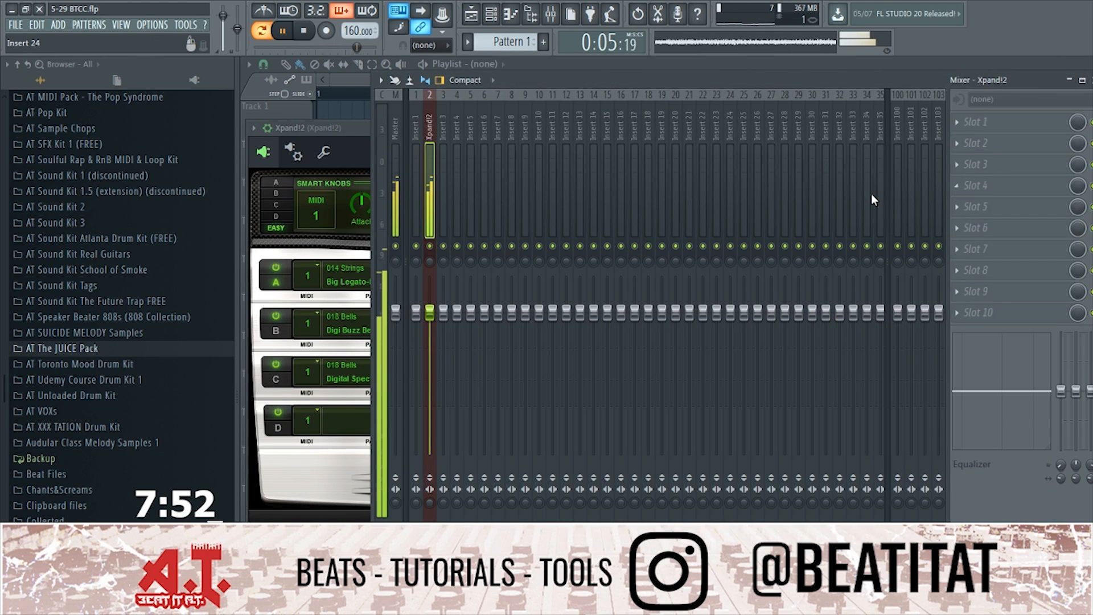
pyautogui.moveTo(430, 313); pyautogui.dragTo(431, 322)
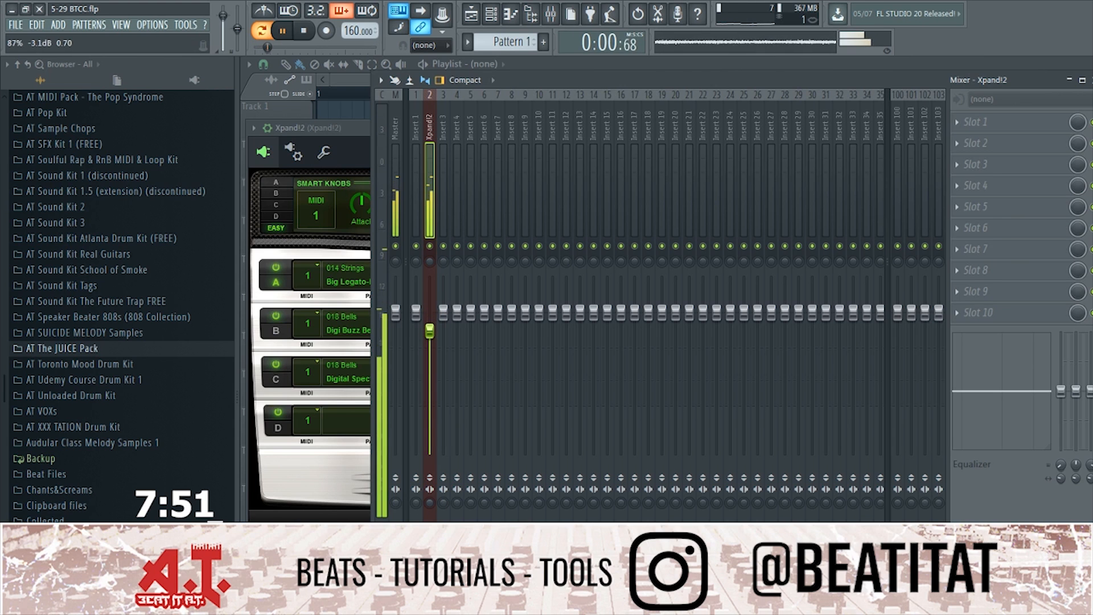
# Step: Add a Fruity Limiter to effect slot 10 of the Master mixer track
pyautogui.click(391, 218)
pyautogui.click(970, 312)
pyautogui.moveTo(975, 330)
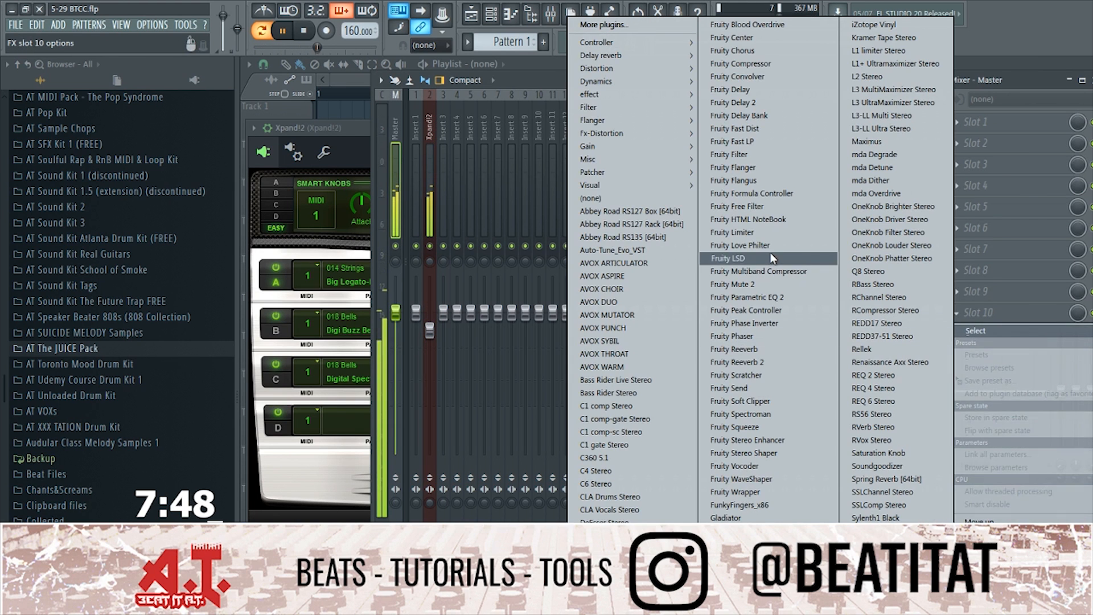
pyautogui.click(785, 234)
# Step: Add ATS Closed Hat 3 from the All The Soul Micro Kiit in Miro Kits as a new channel
pyautogui.press('F6')
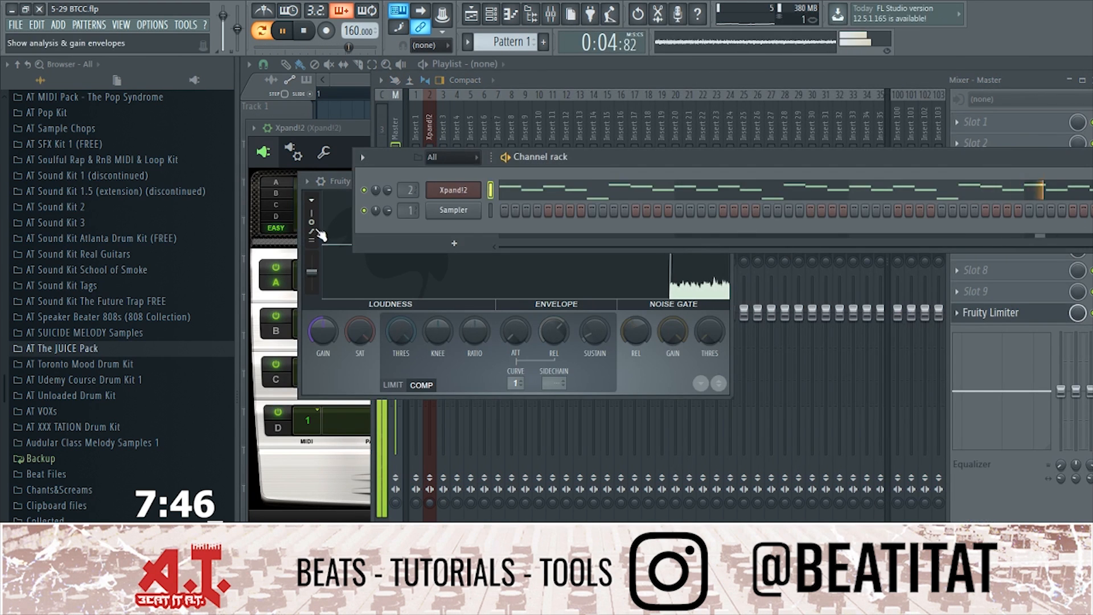
pyautogui.scroll(-4, 102, 427)
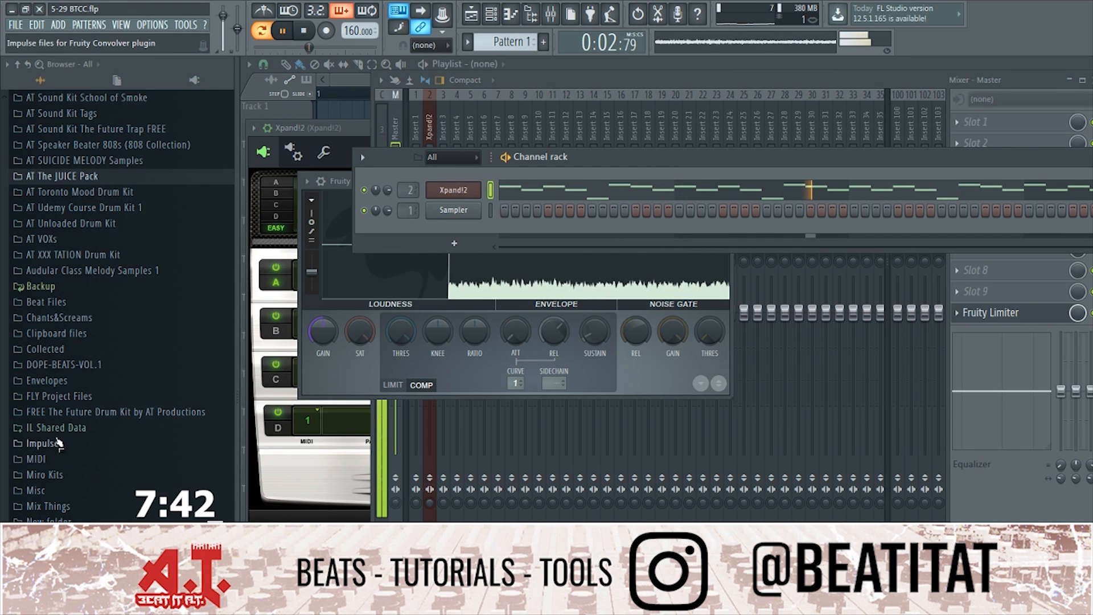
pyautogui.click(58, 477)
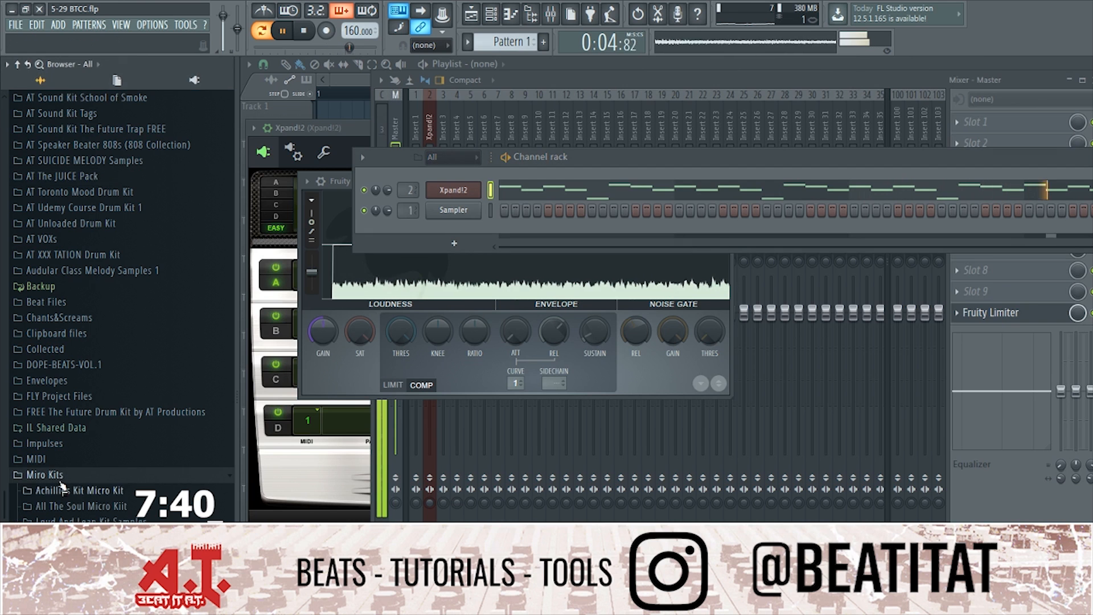
pyautogui.press('space')
pyautogui.click(64, 506)
pyautogui.scroll(-5, 64, 506)
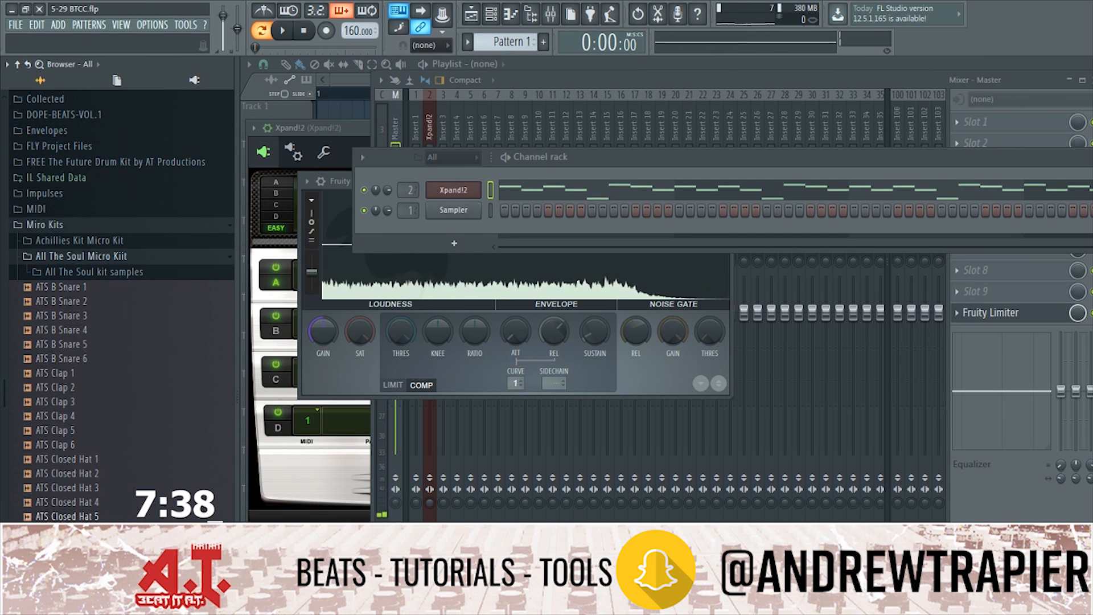
pyautogui.click(101, 476)
pyautogui.moveTo(103, 487); pyautogui.dragTo(483, 231)
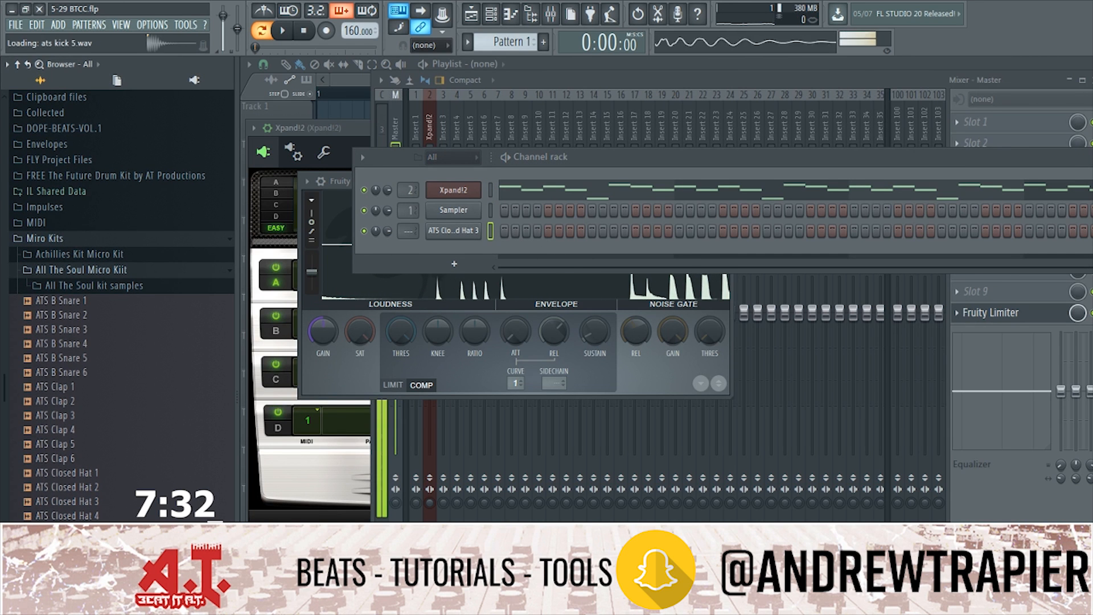
# Step: Audition clap samples in the All The Soul Micro Kiit and the Achillies kit
pyautogui.click(68, 429)
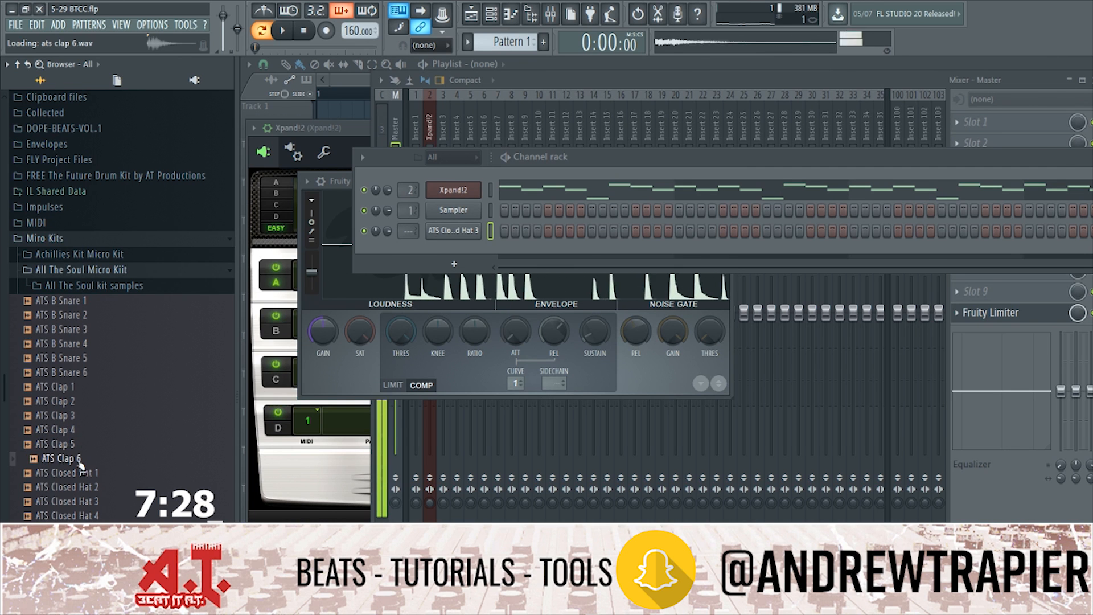
pyautogui.click(82, 447)
pyautogui.click(85, 257)
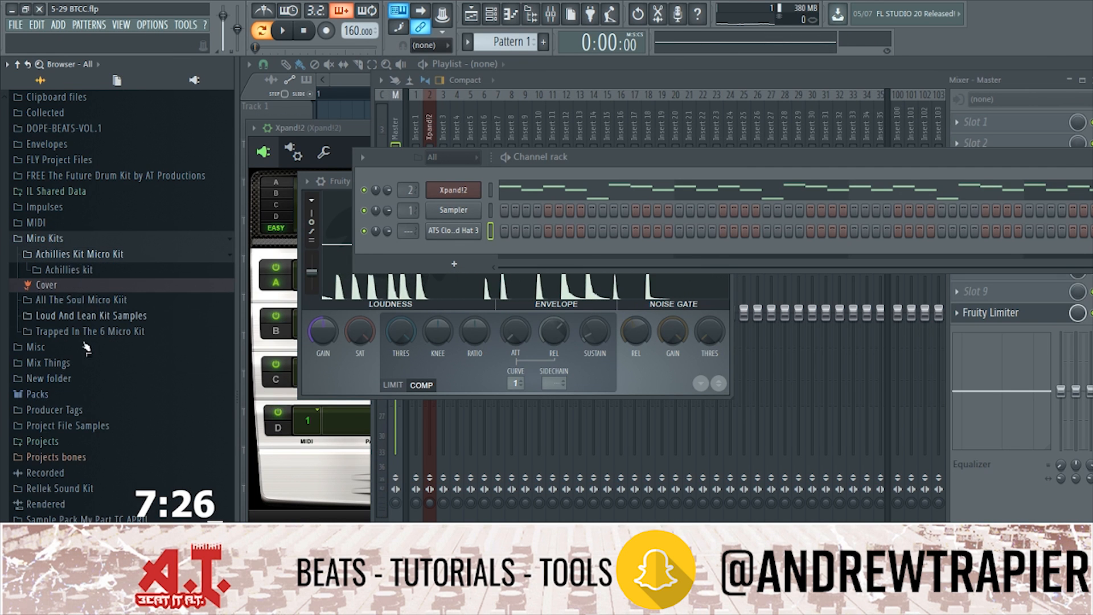
pyautogui.click(84, 271)
pyautogui.click(84, 343)
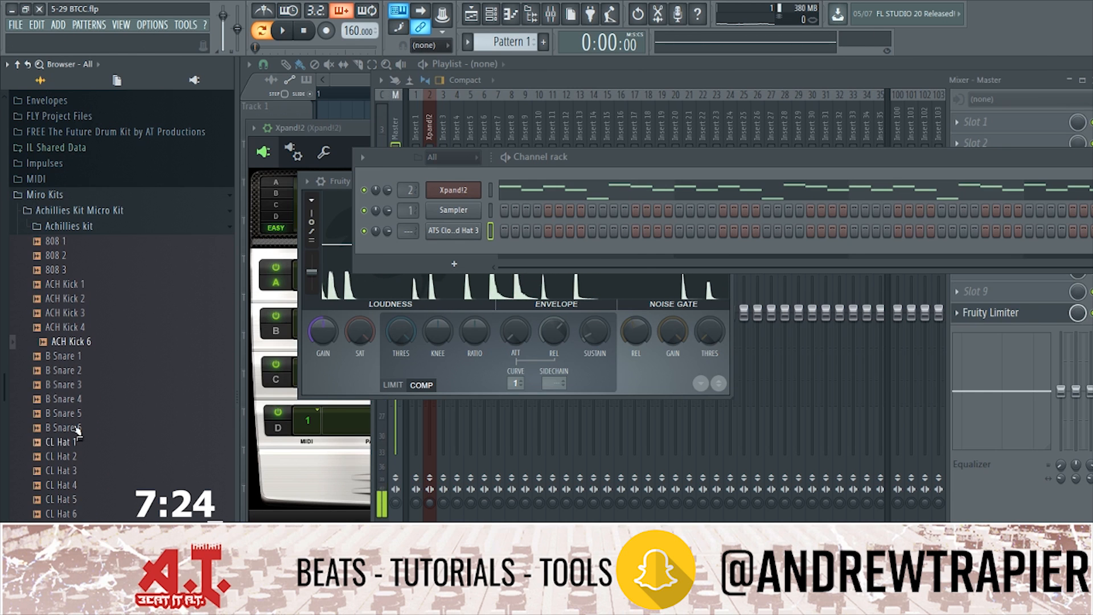
pyautogui.click(69, 517)
pyautogui.click(70, 528)
pyautogui.click(69, 542)
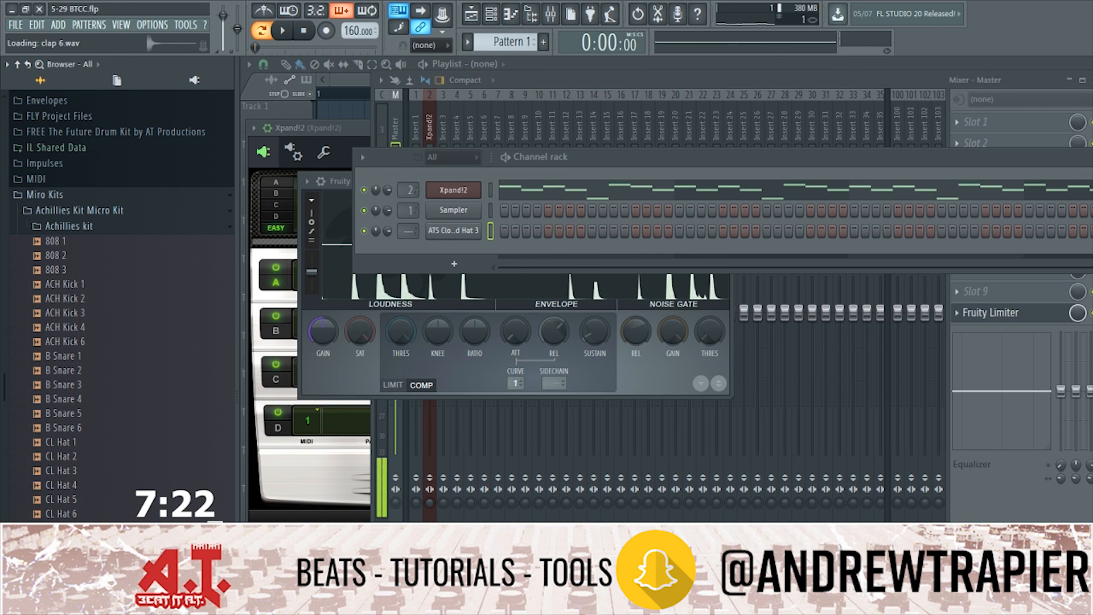
pyautogui.click(69, 557)
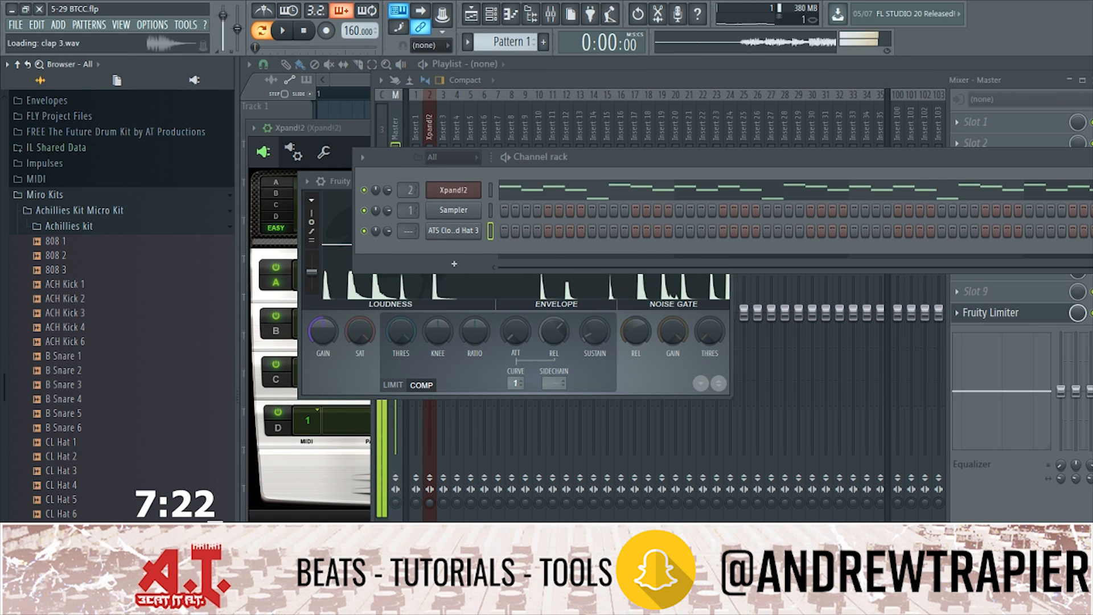
# Step: Add LAL Clap 5 from Loud And Lean Kit Samples as a channel and place claps on steps 9, 25 and 41
pyautogui.click(88, 197)
pyautogui.click(45, 287)
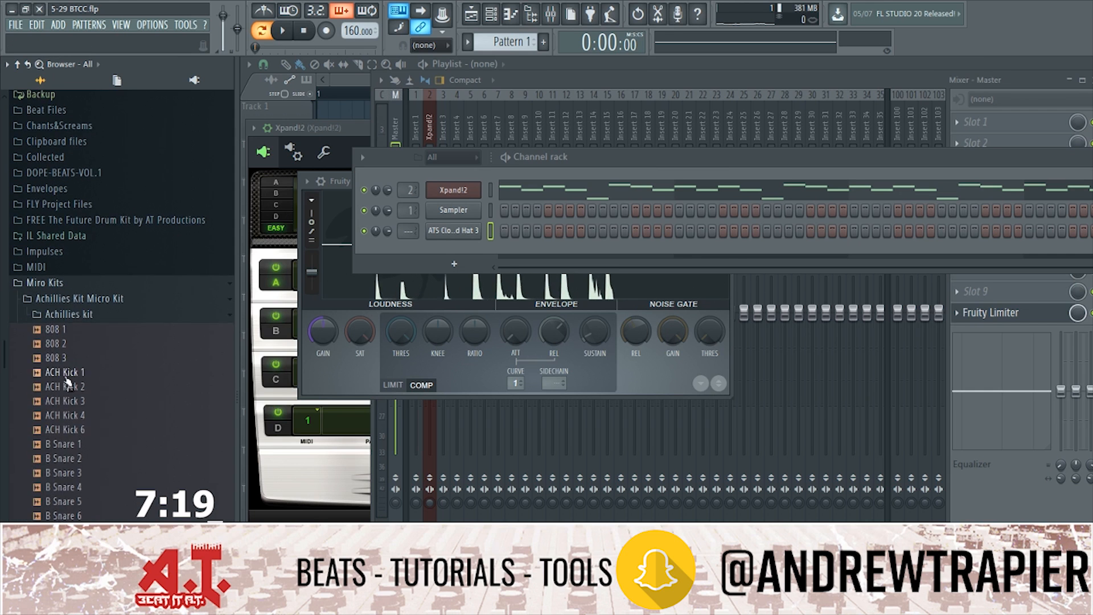
pyautogui.click(69, 319)
pyautogui.click(57, 366)
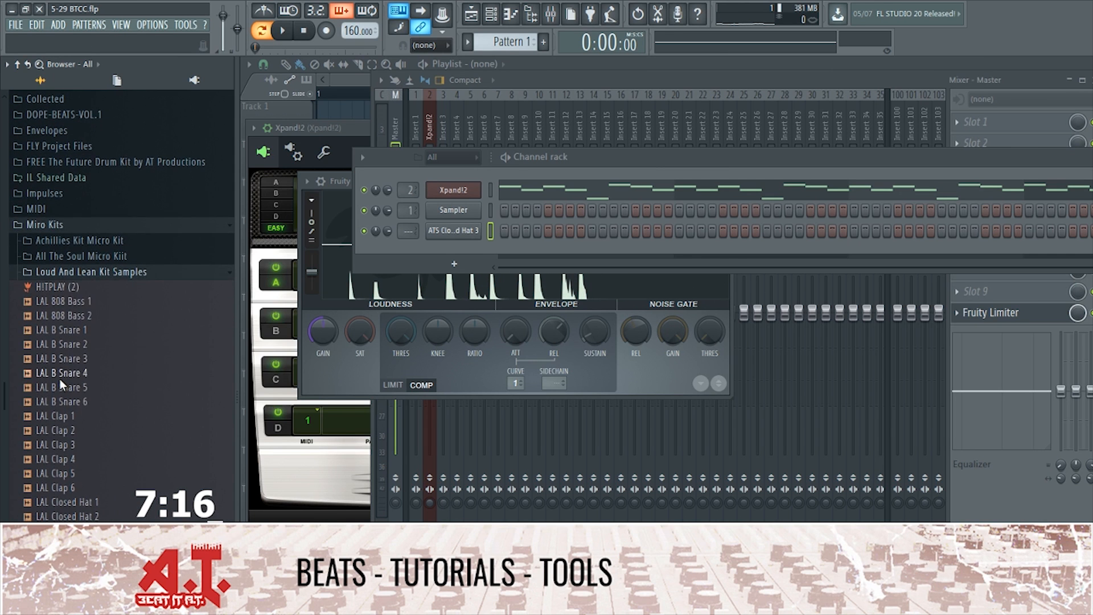
pyautogui.click(85, 388)
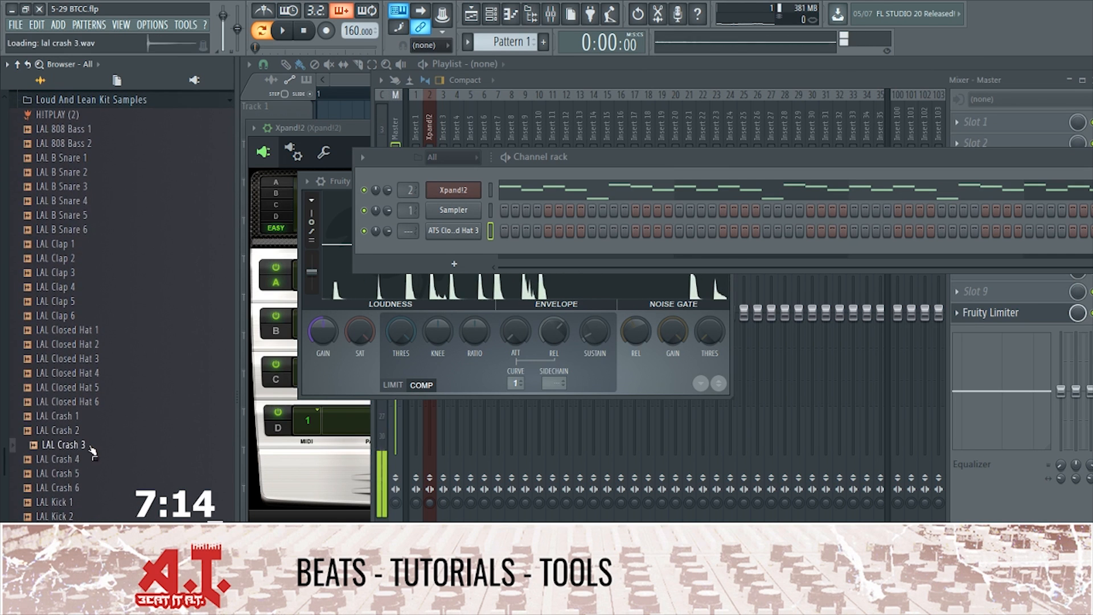
pyautogui.moveTo(109, 301); pyautogui.dragTo(489, 253)
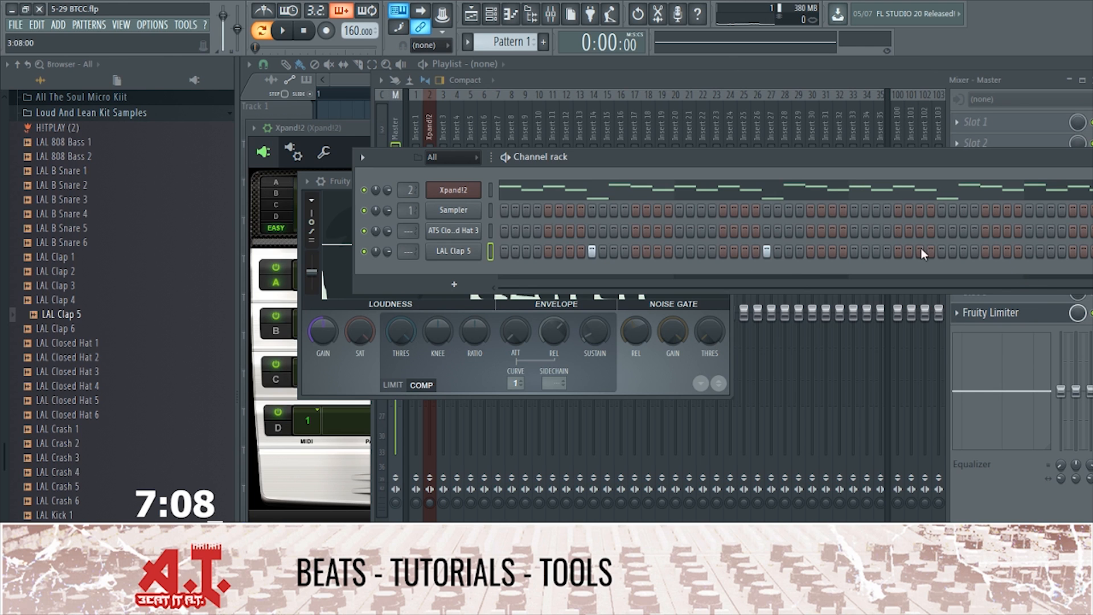
# Step: Add LAL Kick 6 as a channel during playback and program kicks on steps 1, 33 and 53
pyautogui.press('space')
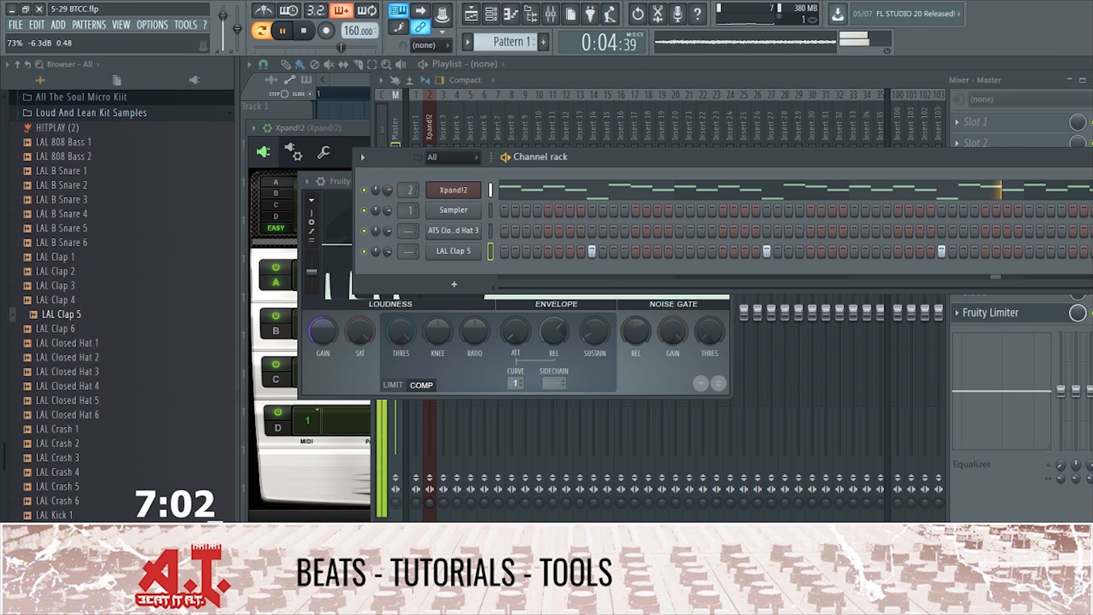
pyautogui.click(55, 587)
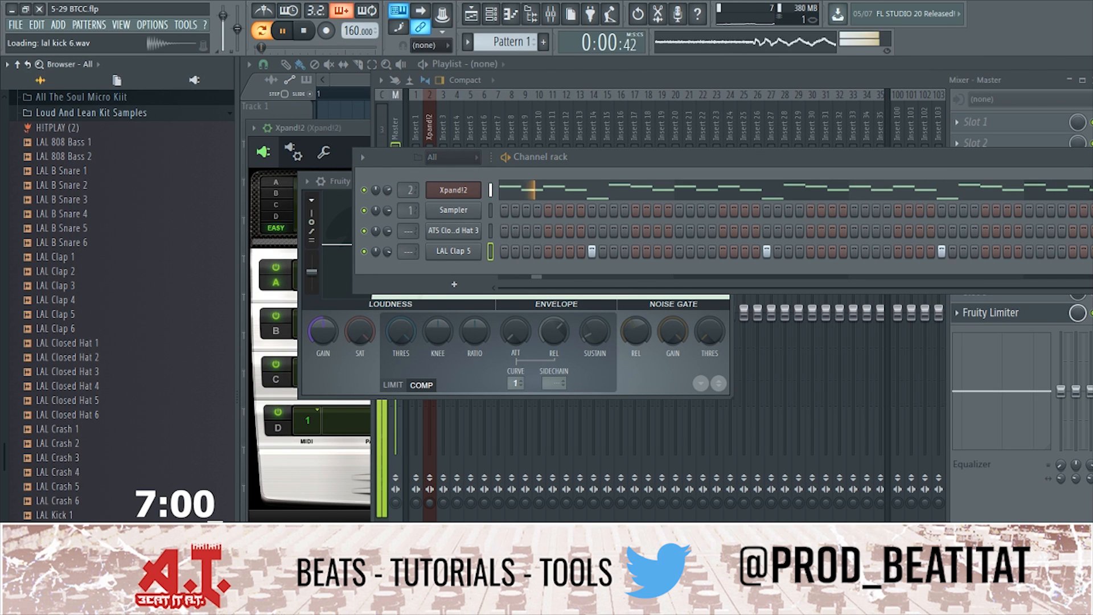
pyautogui.moveTo(447, 391); pyautogui.dragTo(496, 272)
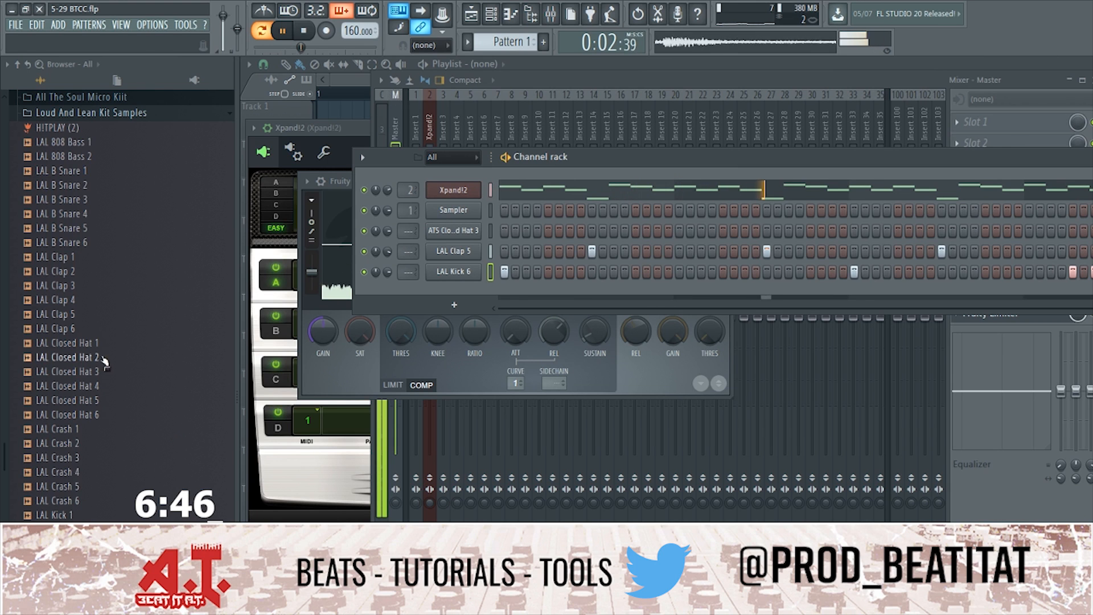
# Step: Audition LAL Closed Hat 4 and fill the ATS Closed Hat 3 channel on every 2 steps
pyautogui.click(128, 386)
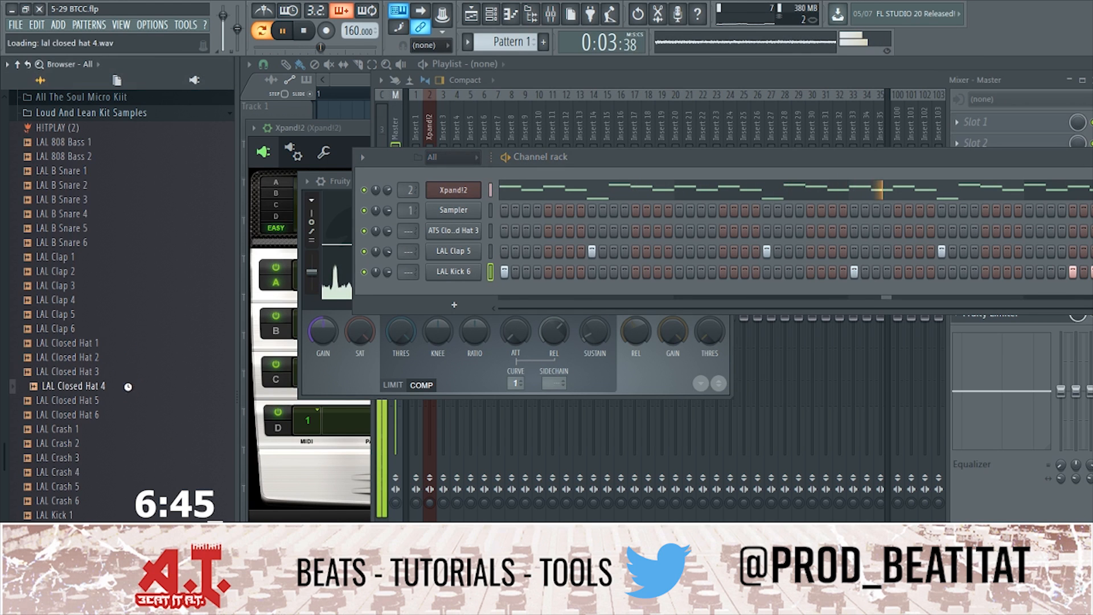
pyautogui.rightClick(479, 230)
pyautogui.click(605, 272)
# Step: In the ATS Closed Hat 3 piano roll, set snap to 1/3 step and replace the hats ending bars 2 and 4 with three-note rolls
pyautogui.rightClick(482, 230)
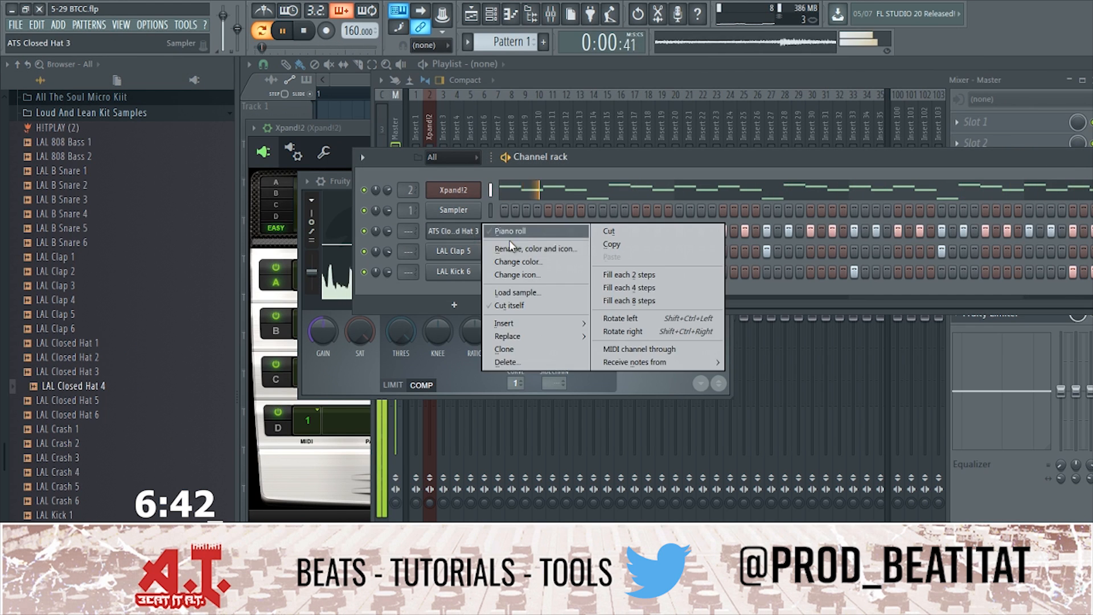
pyautogui.click(527, 231)
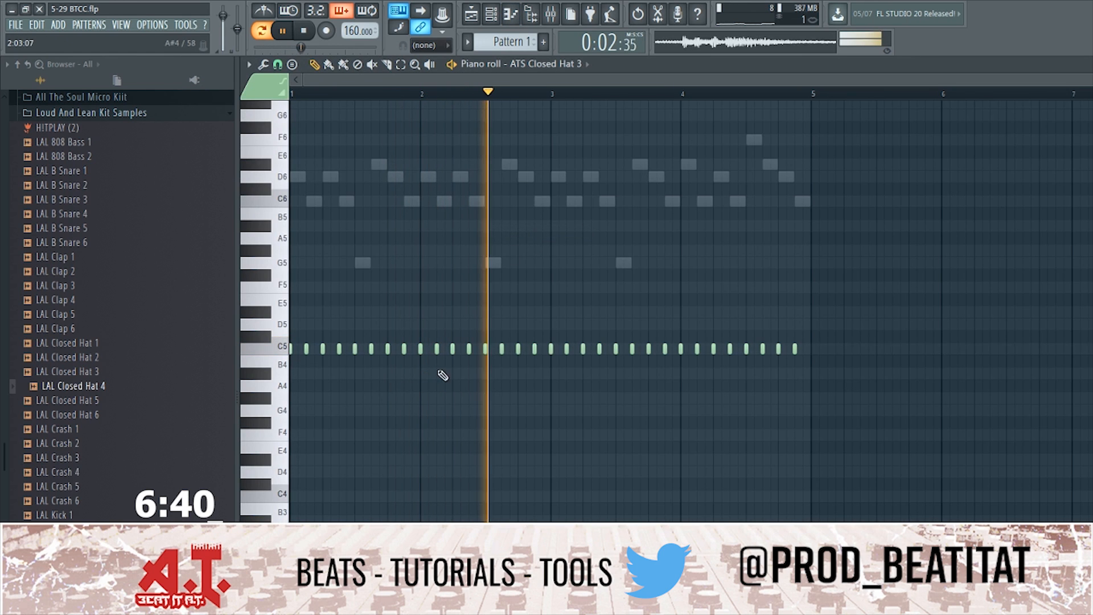
pyautogui.click(278, 65)
pyautogui.click(309, 163)
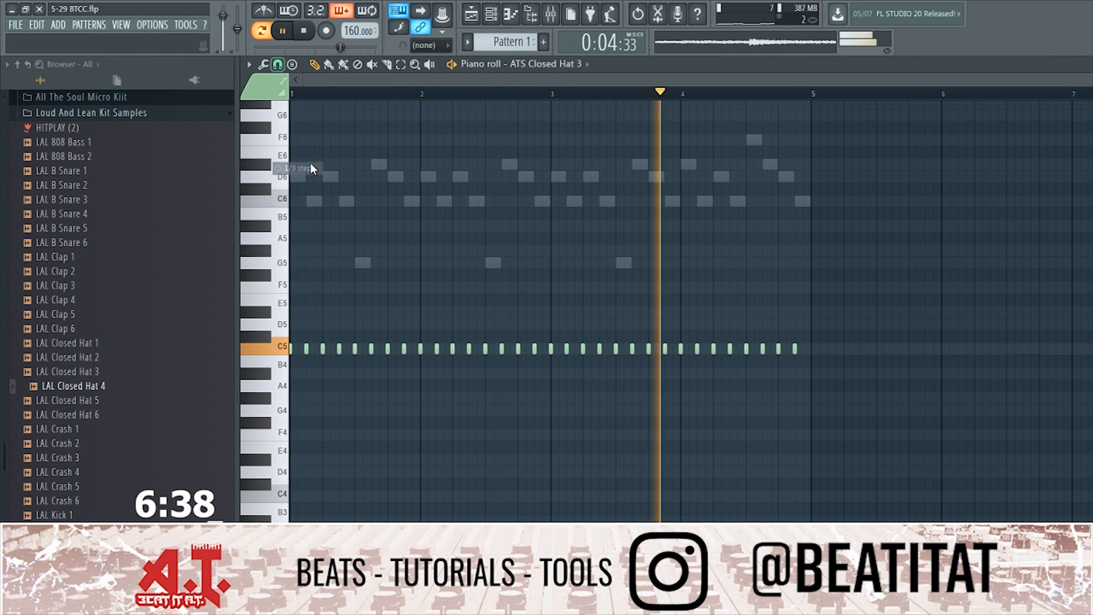
pyautogui.scroll(3, 454, 385)
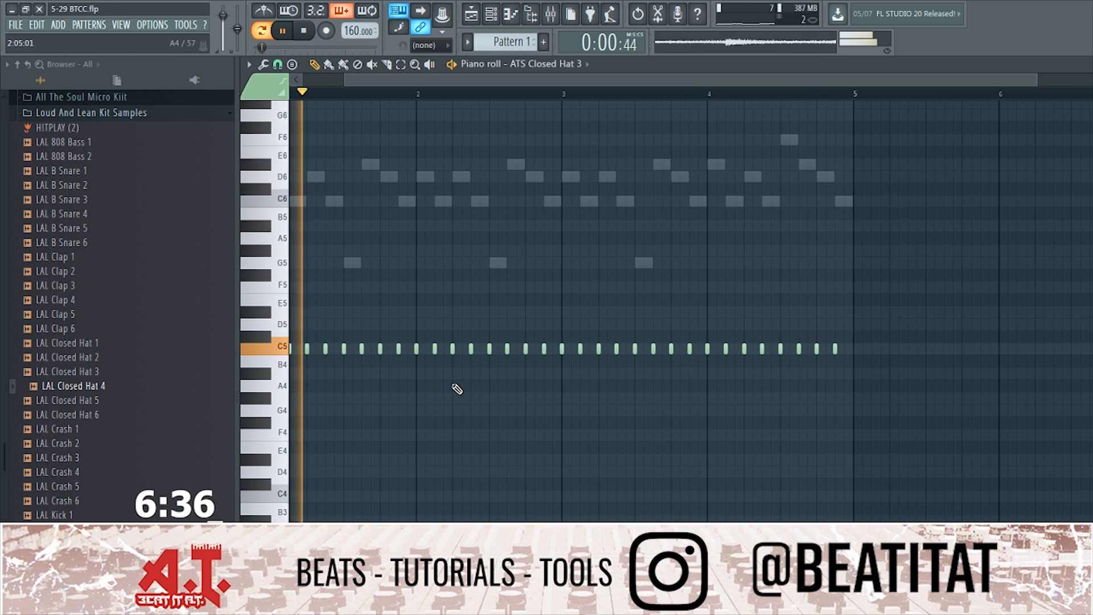
pyautogui.press('space')
pyautogui.rightClick(563, 350)
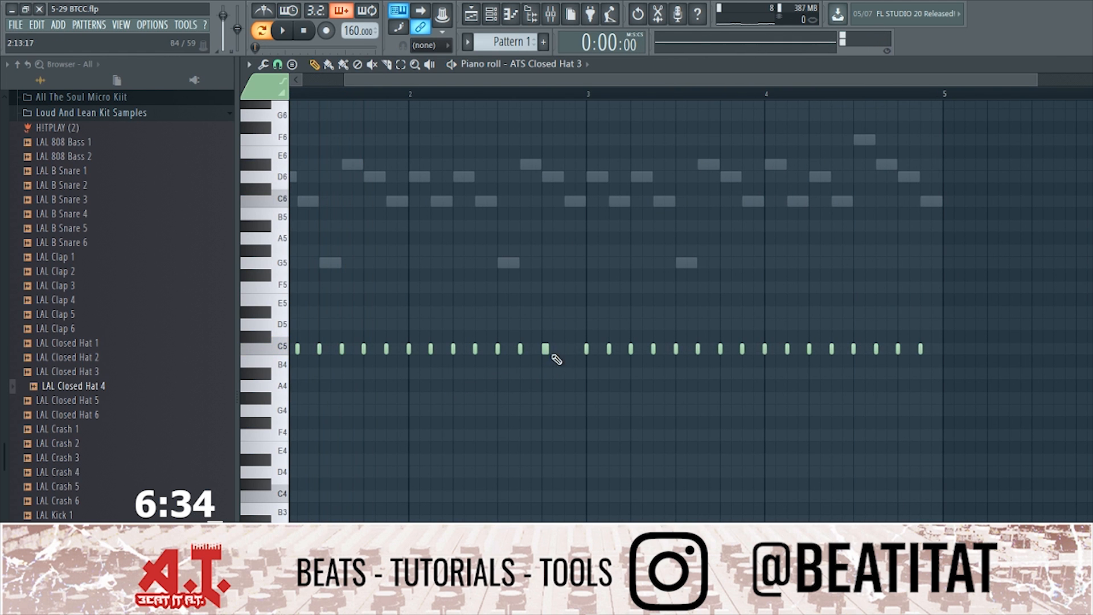
pyautogui.scroll(2, 557, 360)
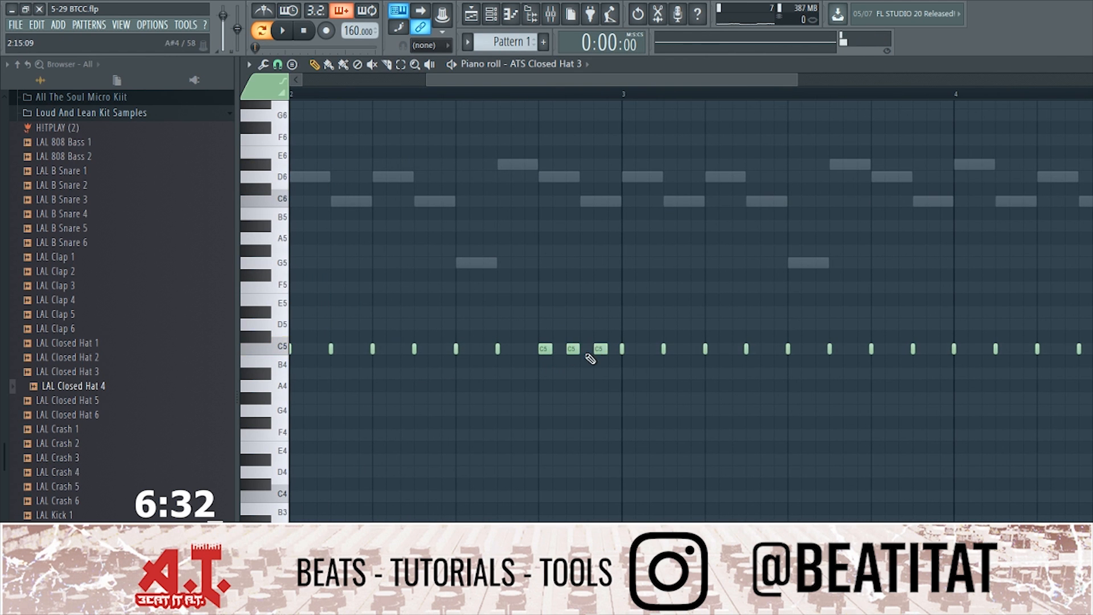
pyautogui.scroll(-2, 590, 358)
pyautogui.scroll(2, 966, 357)
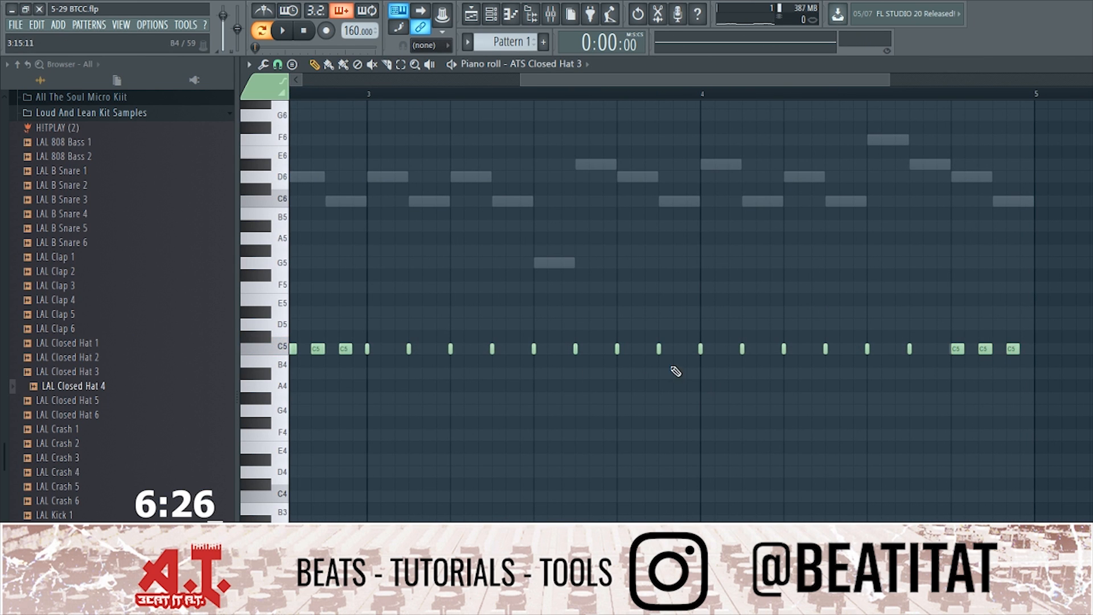
# Step: Fill the last quarter of bar 3 with a continuous six-note C5 hat roll and play the pattern
pyautogui.click(636, 349)
pyautogui.click(655, 349)
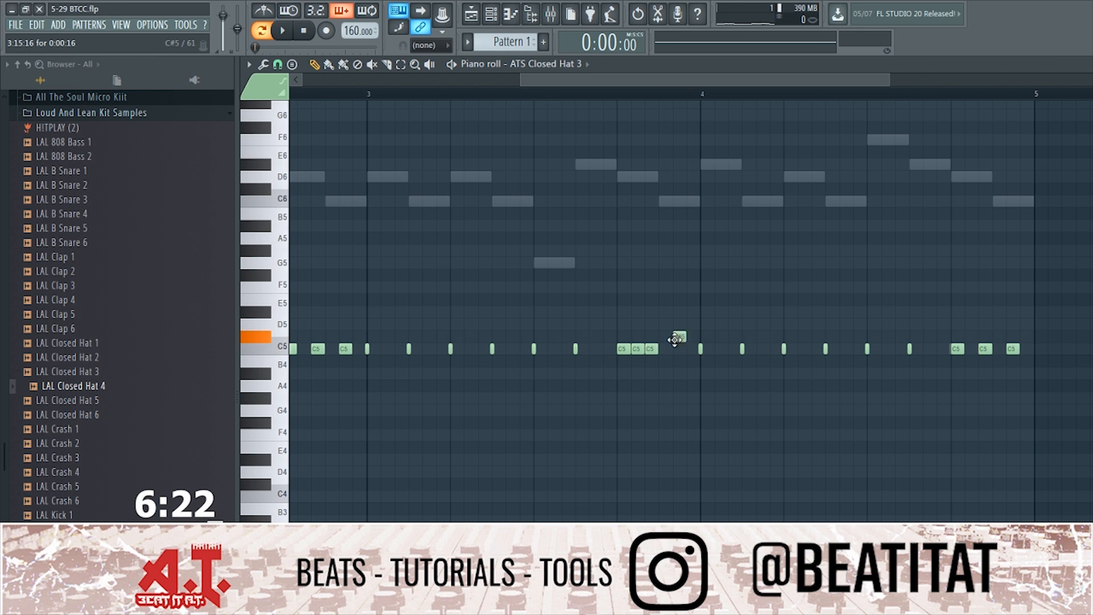
pyautogui.moveTo(675, 340); pyautogui.dragTo(660, 357)
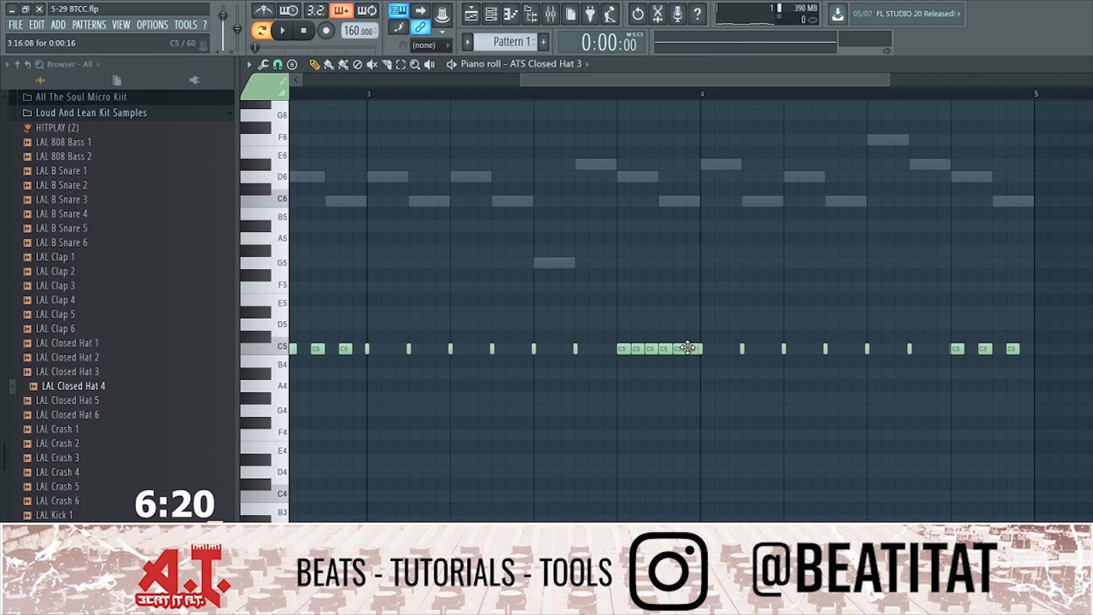
pyautogui.press('Escape')
pyautogui.press('space')
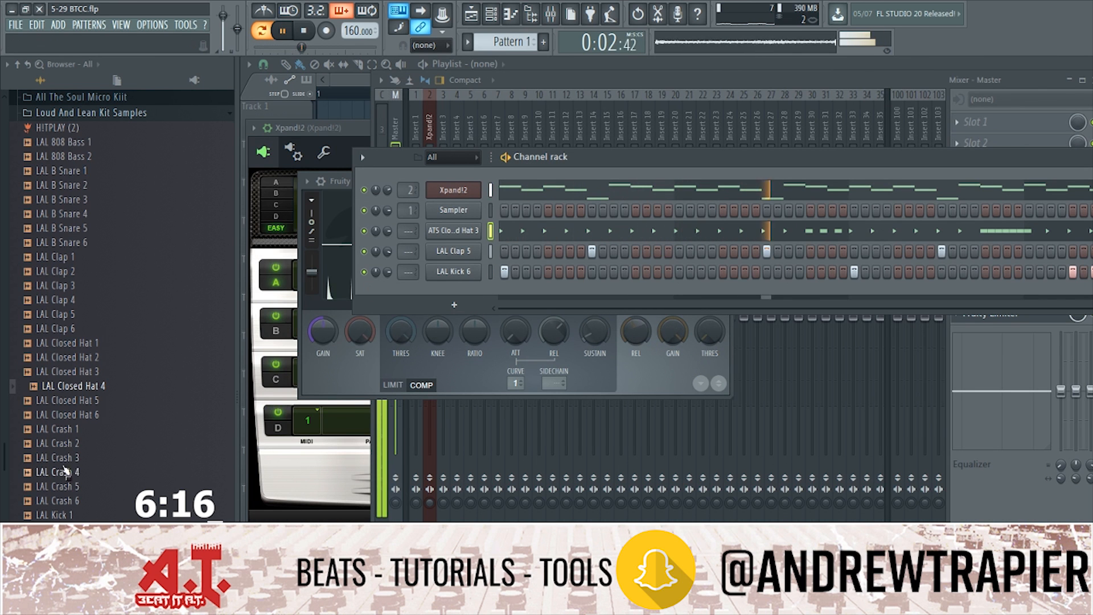
# Step: Add ATS Crash 1 from the All The Soul Micro Kiit as a channel and place it on steps 5, 21, 37 and 53
pyautogui.click(103, 116)
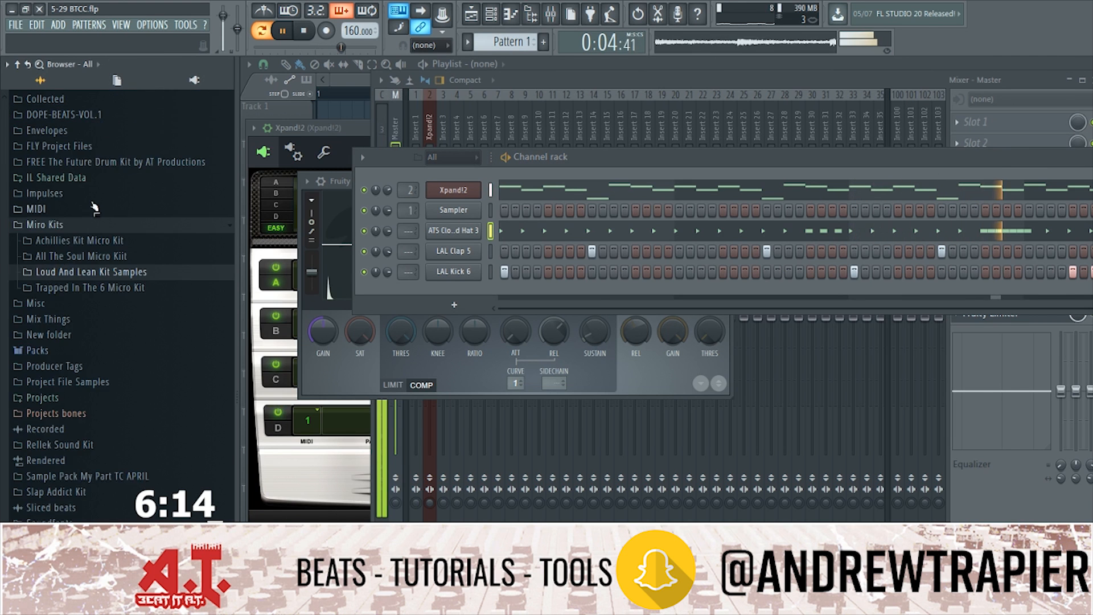
pyautogui.scroll(5, 94, 211)
pyautogui.click(108, 516)
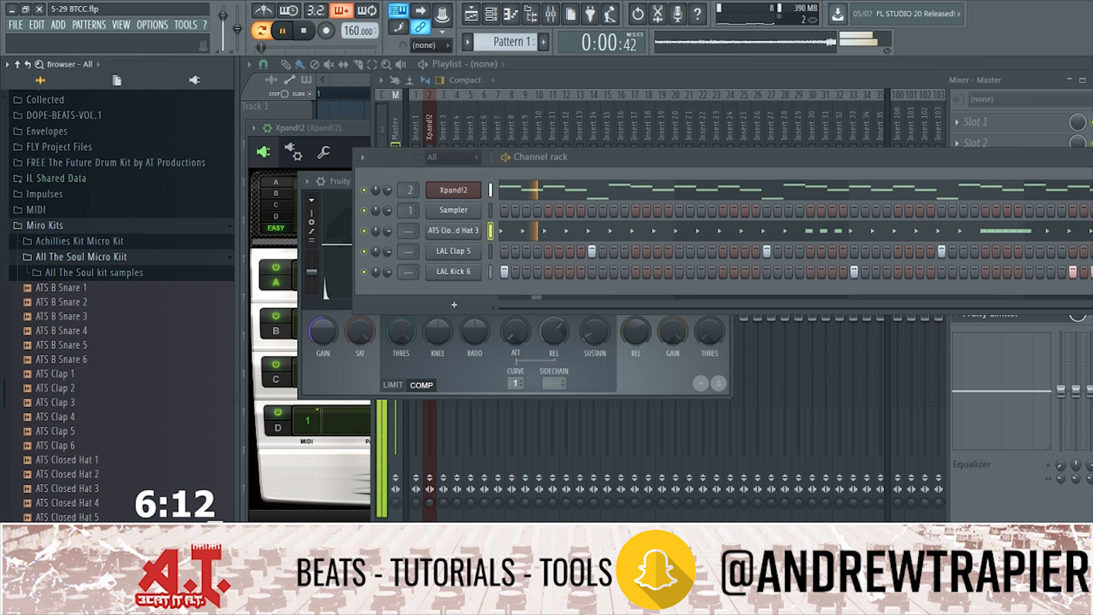
pyautogui.click(86, 502)
pyautogui.click(86, 545)
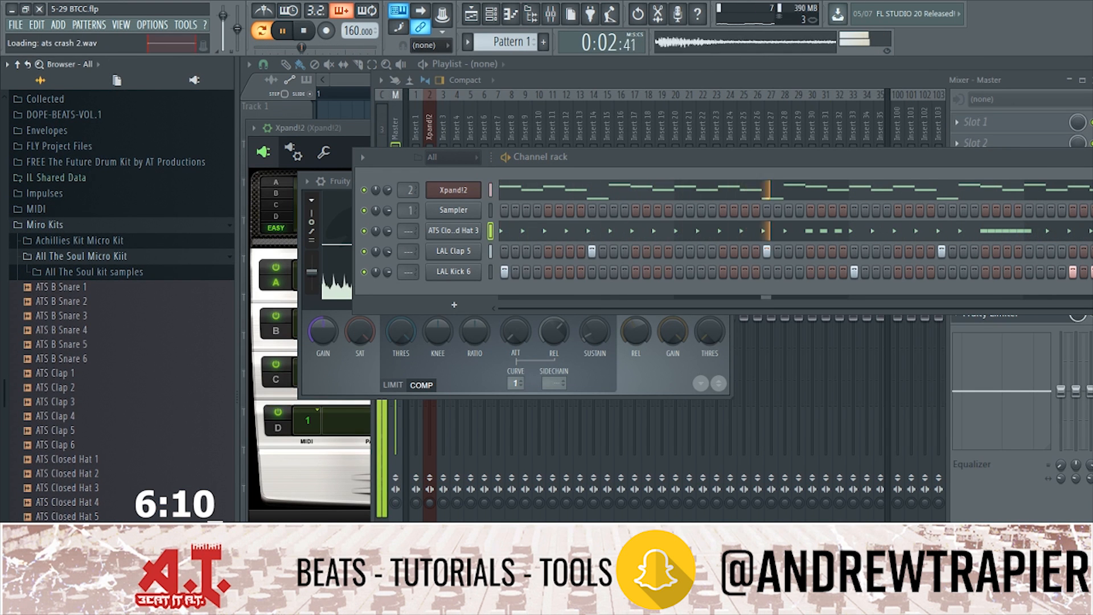
pyautogui.moveTo(86, 545); pyautogui.dragTo(550, 296)
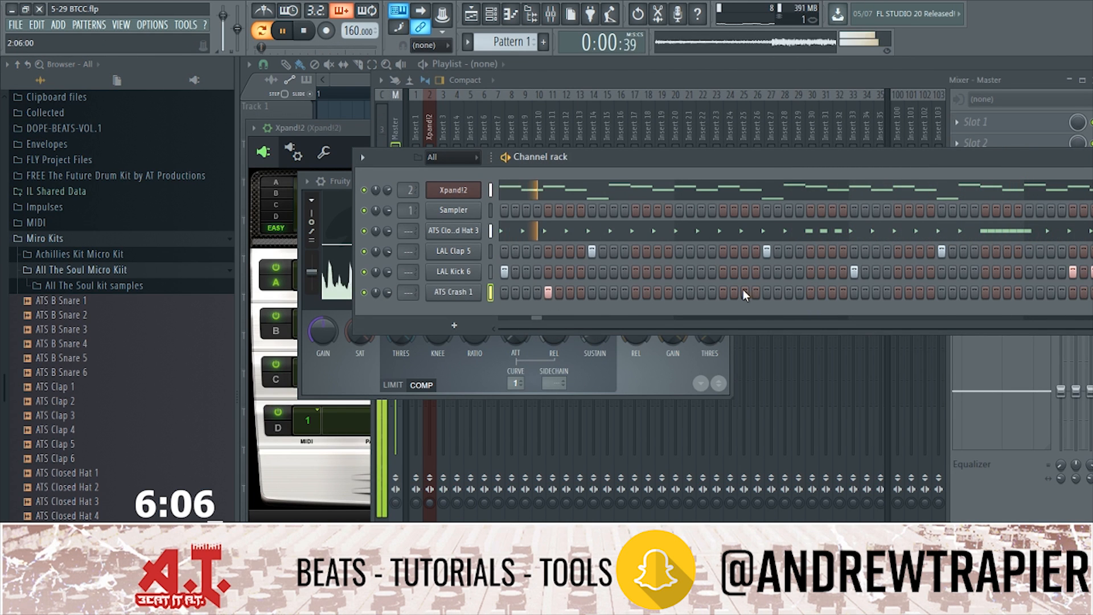
pyautogui.click(723, 292)
pyautogui.click(897, 292)
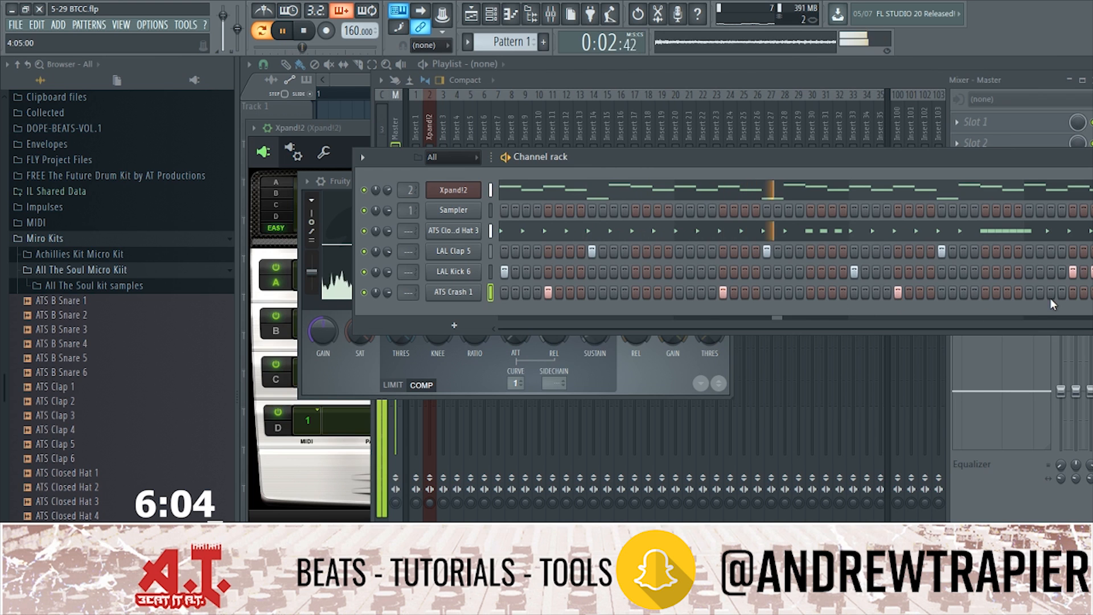
pyautogui.click(1074, 292)
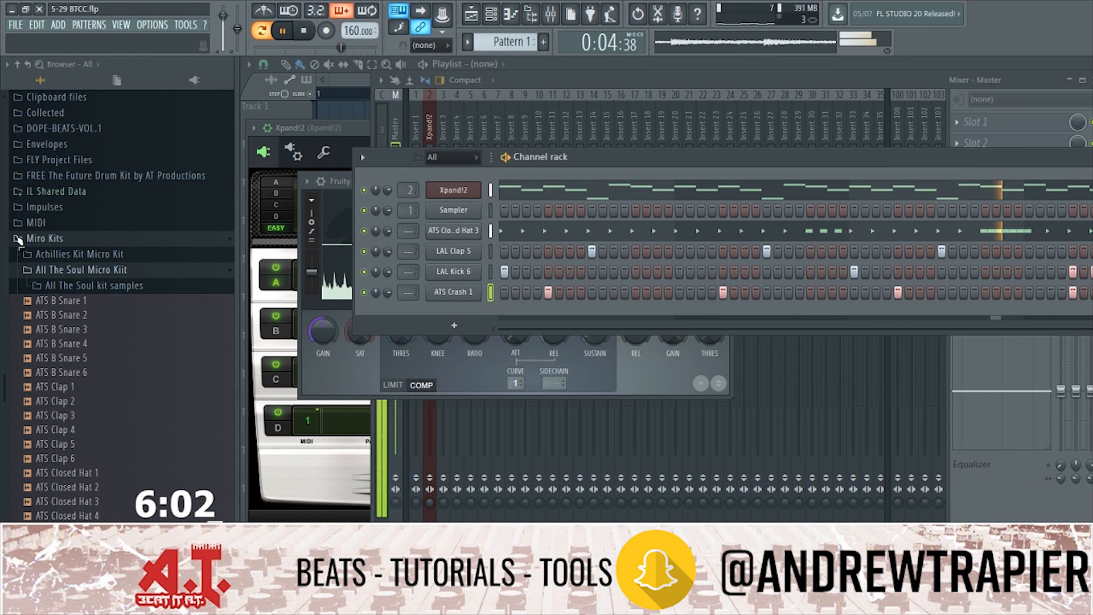
# Step: Add 808 CRiME (tuned to C) from the 808s folder of AT Sound Kit 3 as a channel
pyautogui.click(40, 238)
pyautogui.scroll(9, 52, 273)
pyautogui.click(63, 294)
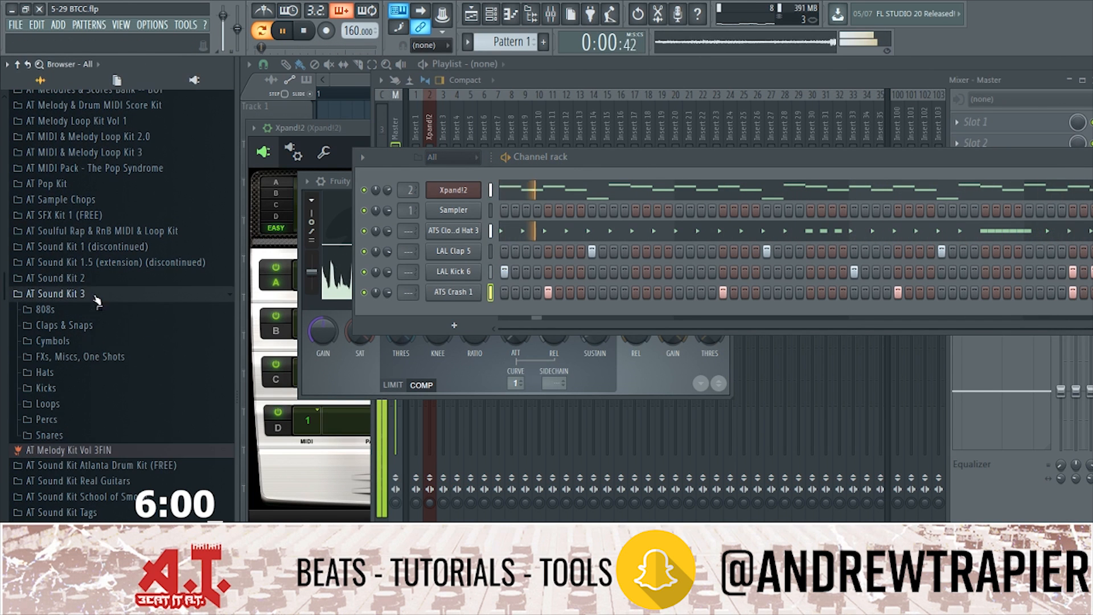
pyautogui.click(45, 309)
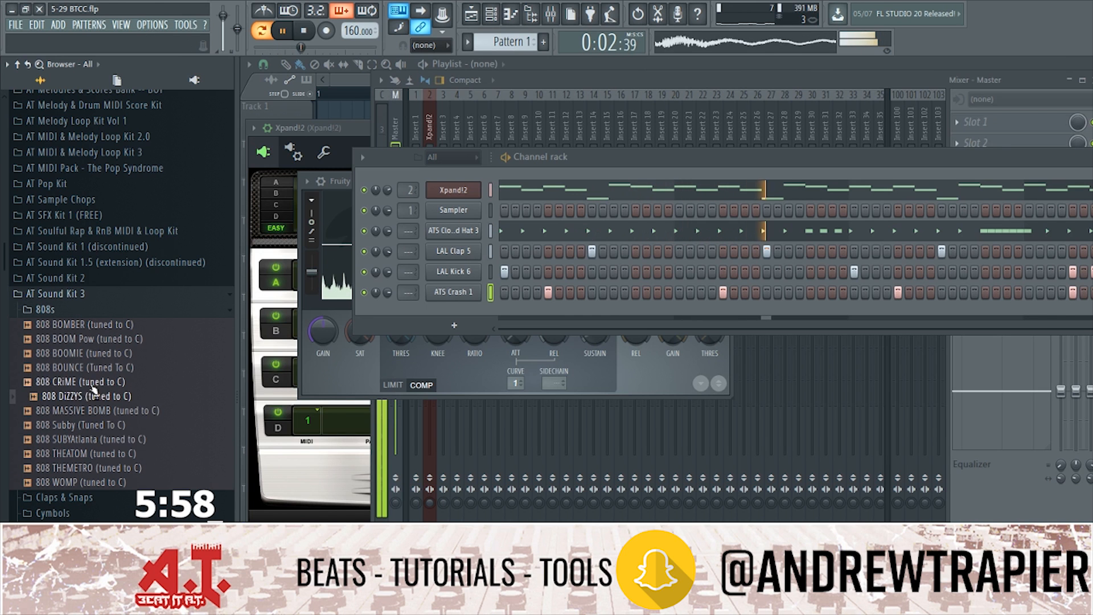
pyautogui.moveTo(69, 381); pyautogui.dragTo(506, 325)
# Step: Enable the 808 CRiME volume envelope with hold at maximum and attack, decay, sustain and release at minimum
pyautogui.click(476, 314)
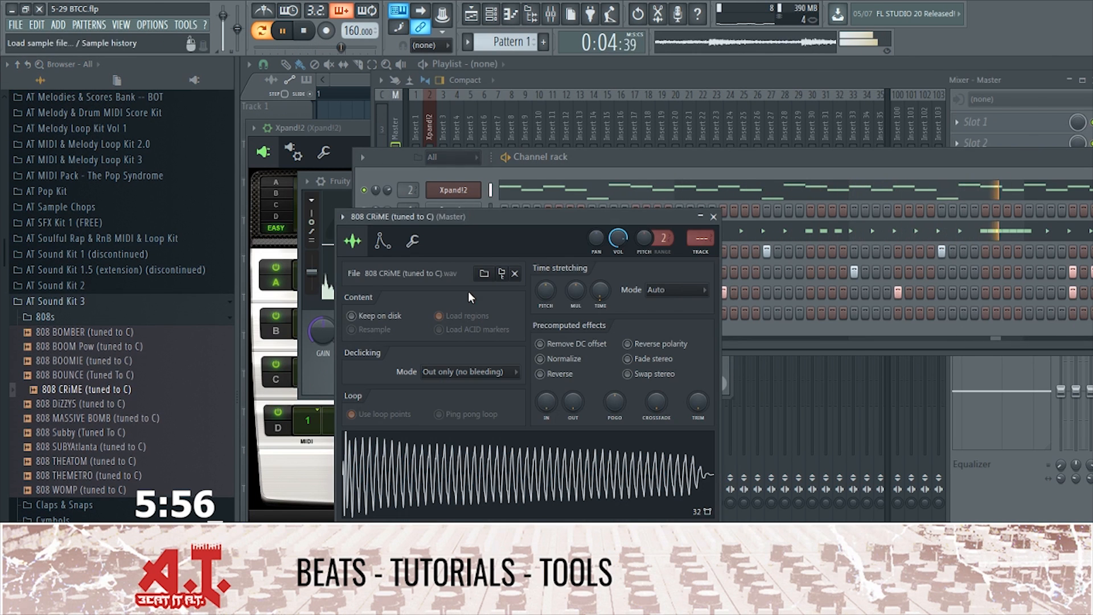
pyautogui.click(552, 168)
pyautogui.click(435, 424)
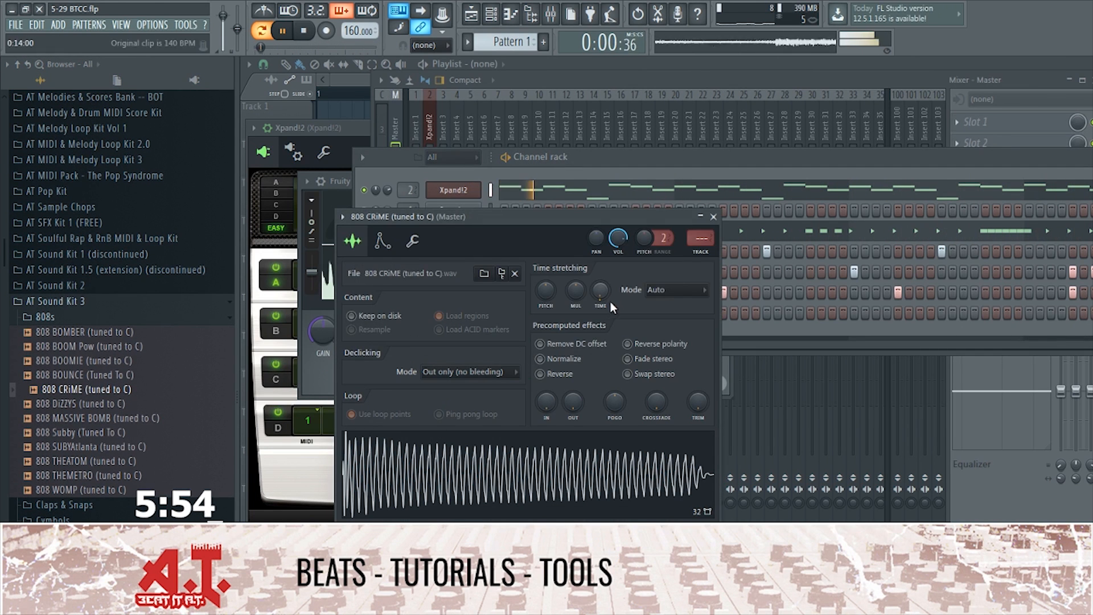
pyautogui.click(382, 244)
pyautogui.moveTo(386, 388); pyautogui.dragTo(386, 416)
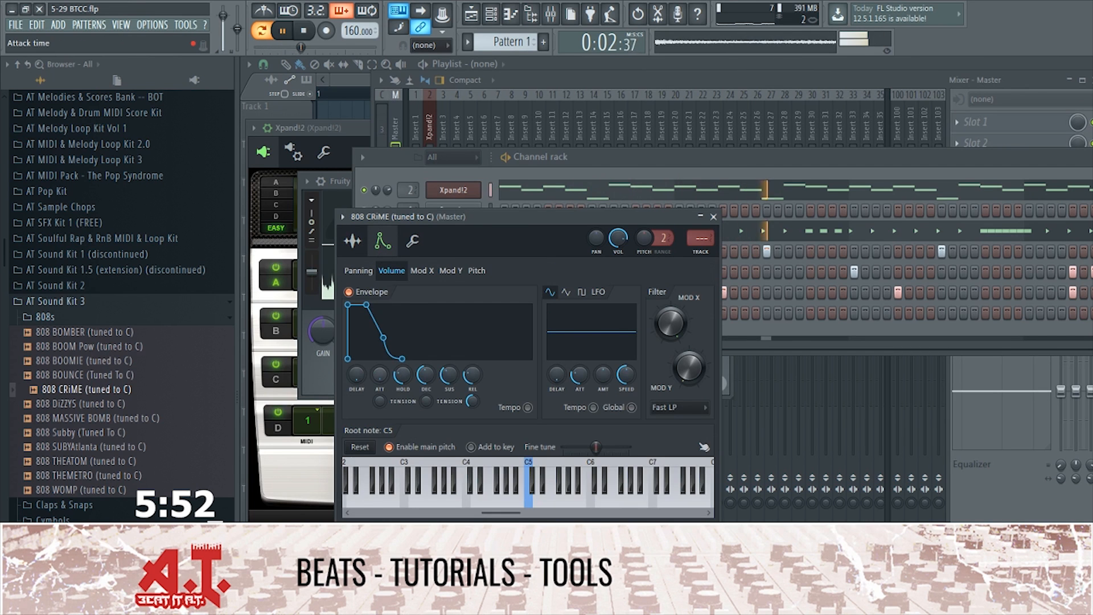
pyautogui.moveTo(403, 375); pyautogui.dragTo(426, 413)
pyautogui.moveTo(472, 375); pyautogui.dragTo(473, 412)
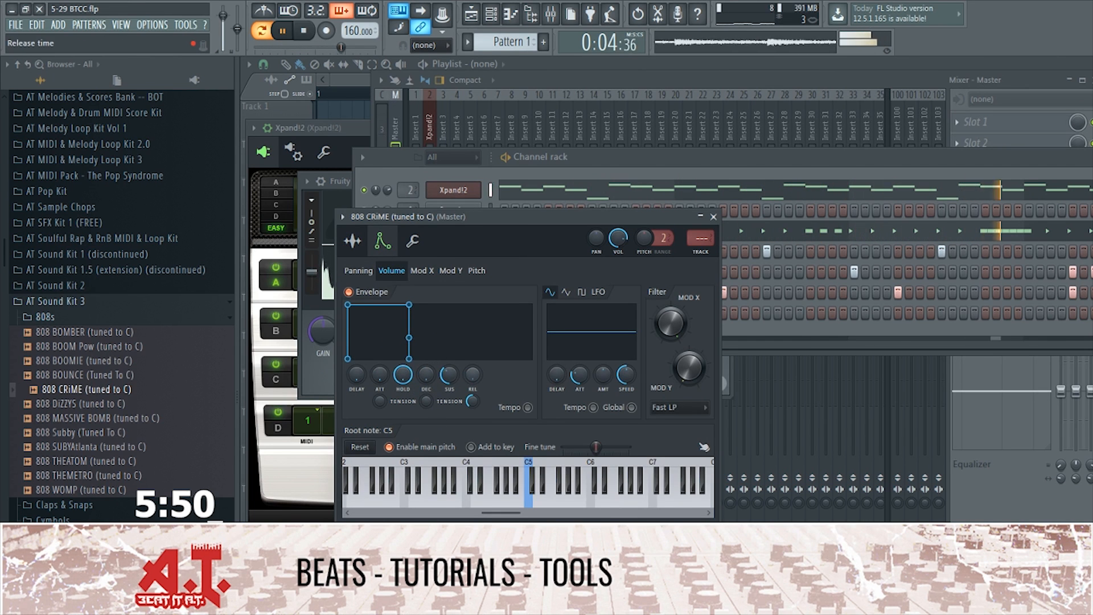
pyautogui.moveTo(450, 374); pyautogui.dragTo(449, 404)
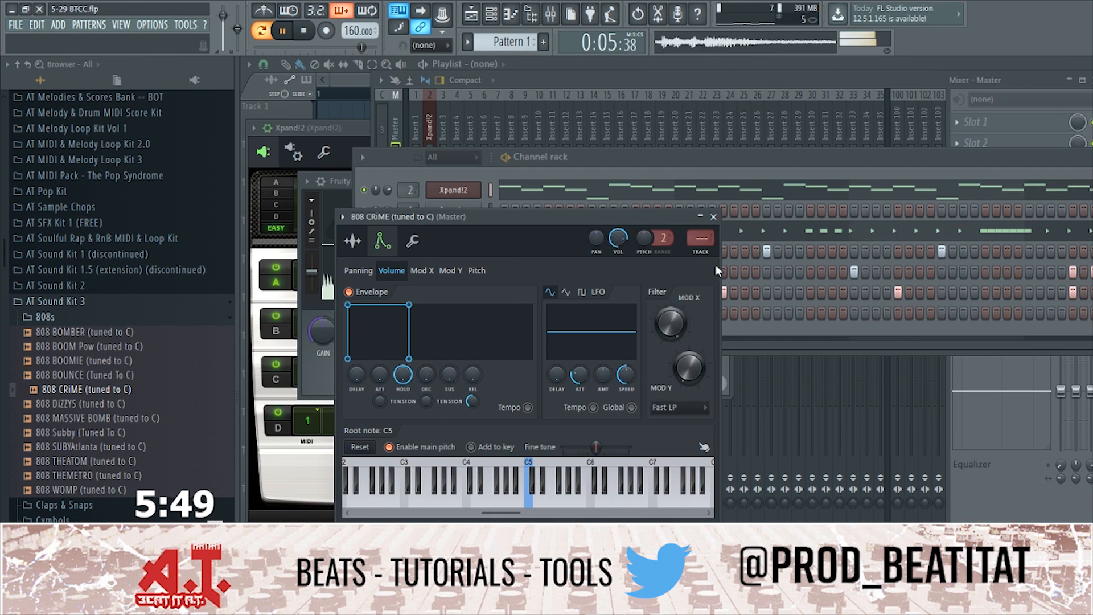
# Step: Copy the LAL Kick 6 step pattern into the 808 CRiME channel
pyautogui.click(876, 135)
pyautogui.press('F6')
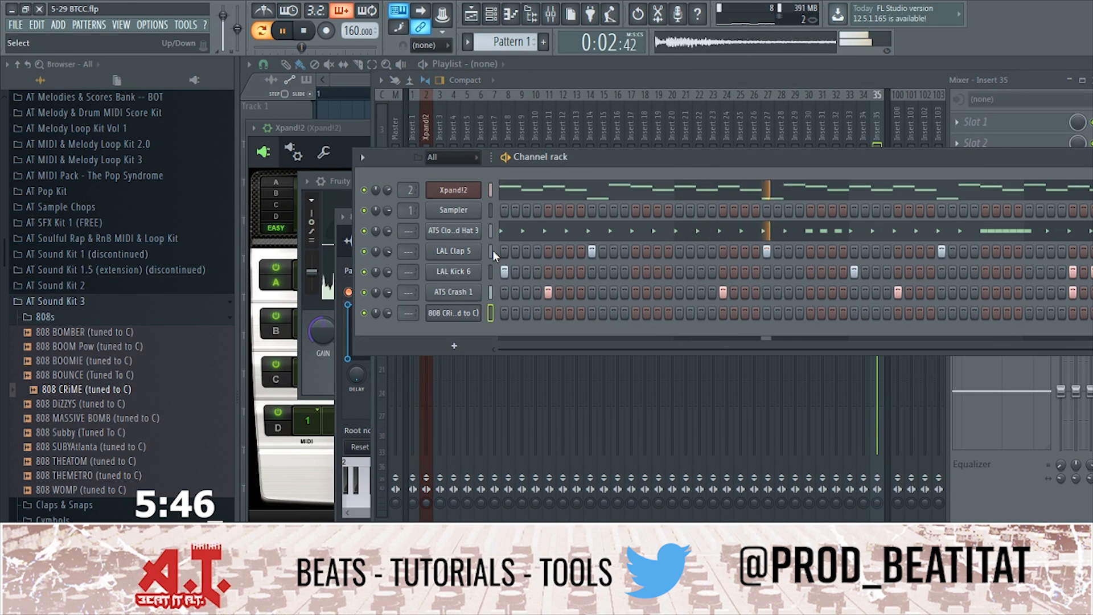
pyautogui.rightClick(462, 312)
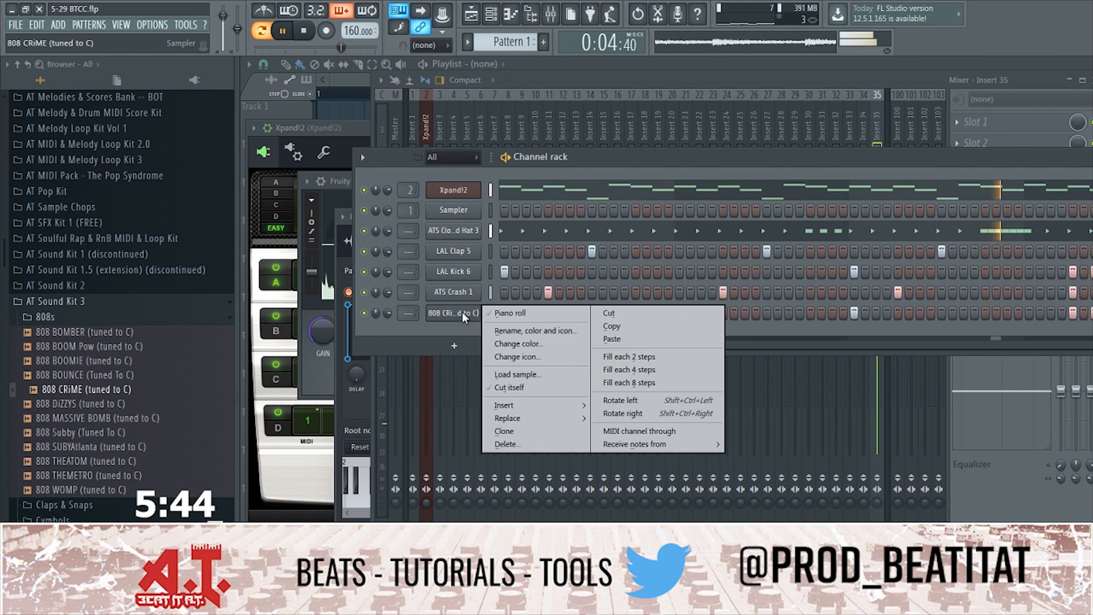
# Step: In the 808 CRiME piano roll, stretch the C5 notes end to end through bar 4 and shorten the first to one bar
pyautogui.click(501, 309)
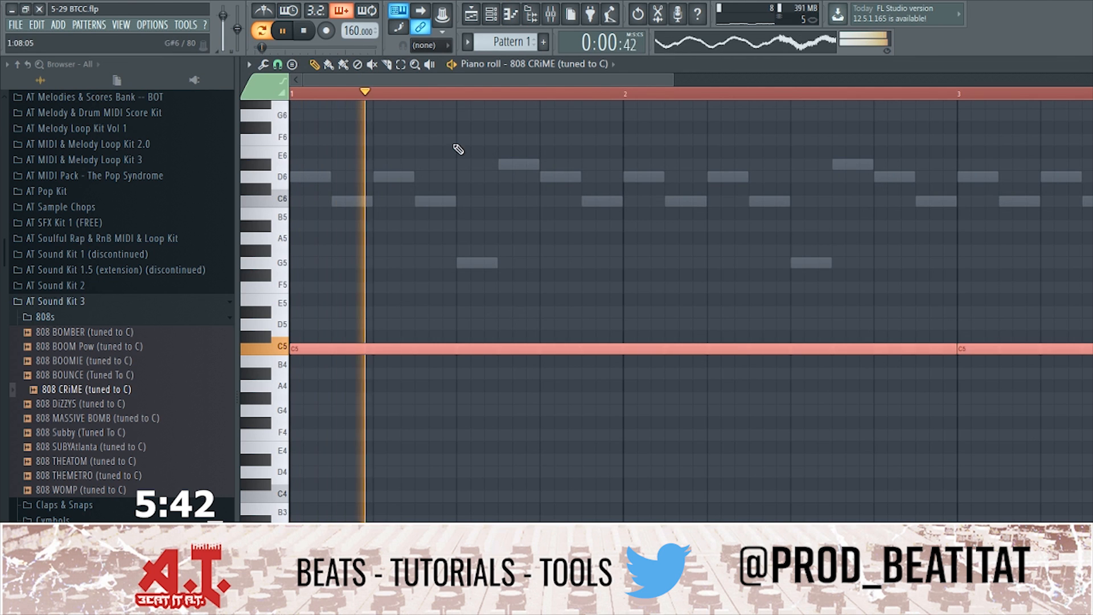
pyautogui.click(720, 218)
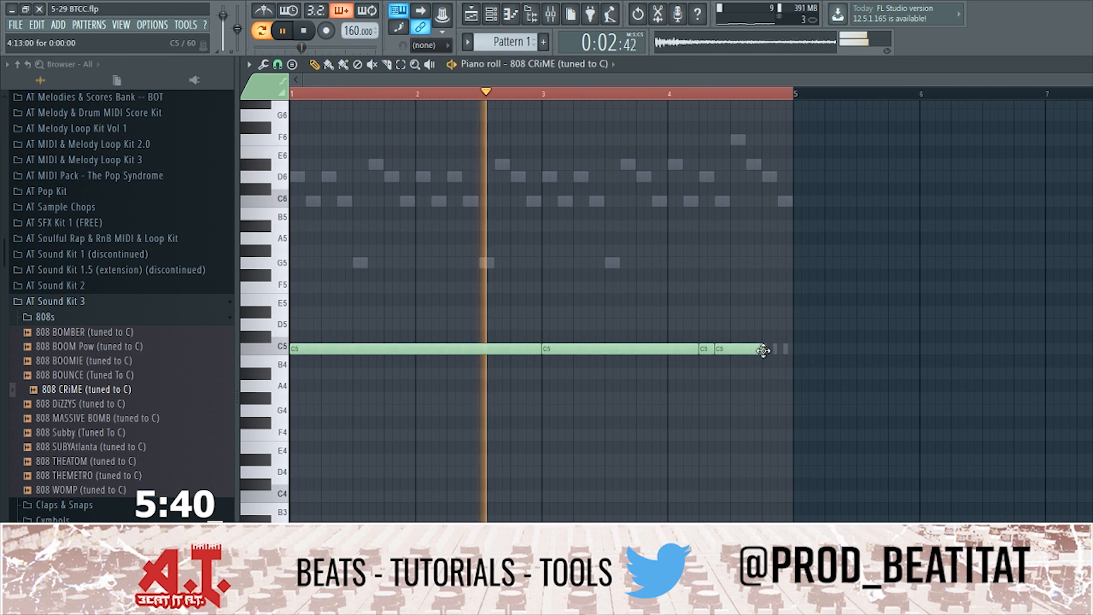
pyautogui.moveTo(765, 349); pyautogui.dragTo(798, 358)
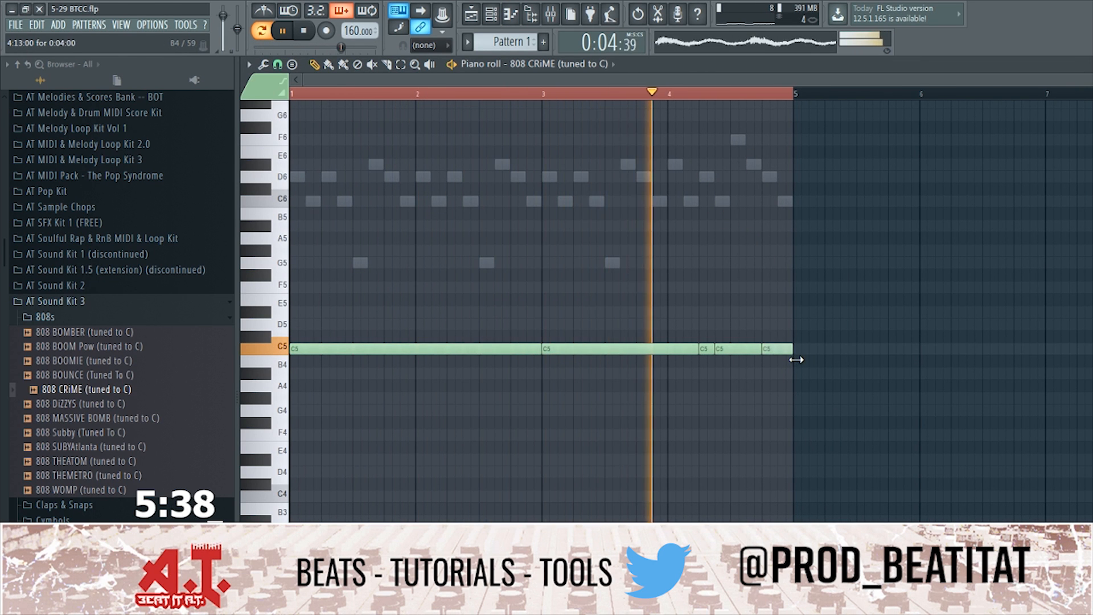
pyautogui.moveTo(538, 349); pyautogui.dragTo(413, 361)
pyautogui.press('space')
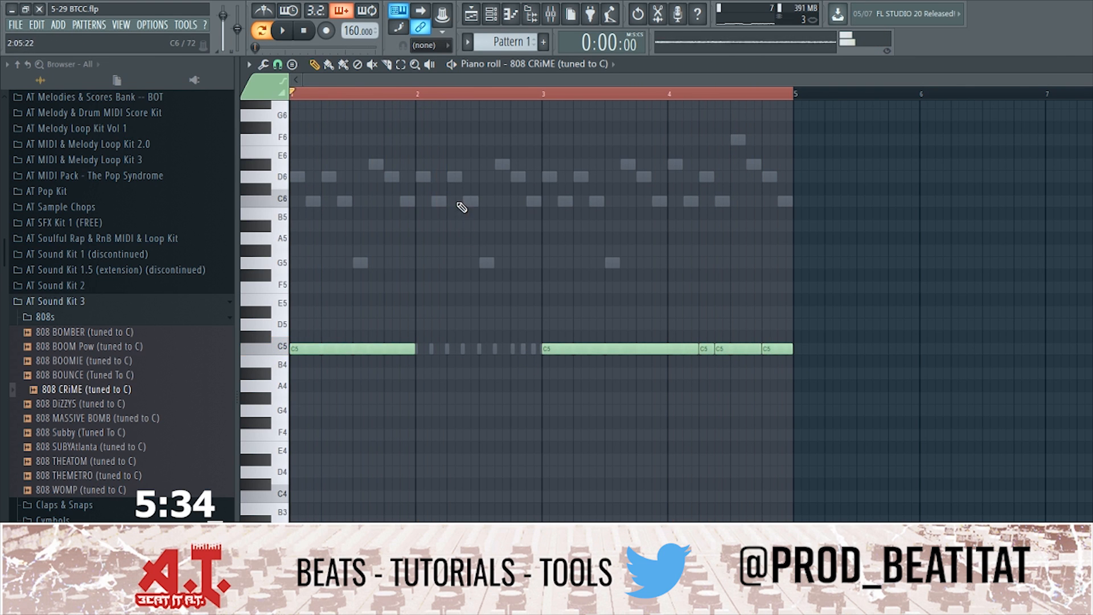
# Step: Add D6 and C6 notes in bar 2, followed by a G4 note lasting to the end of that bar
pyautogui.click(450, 177)
pyautogui.click(463, 201)
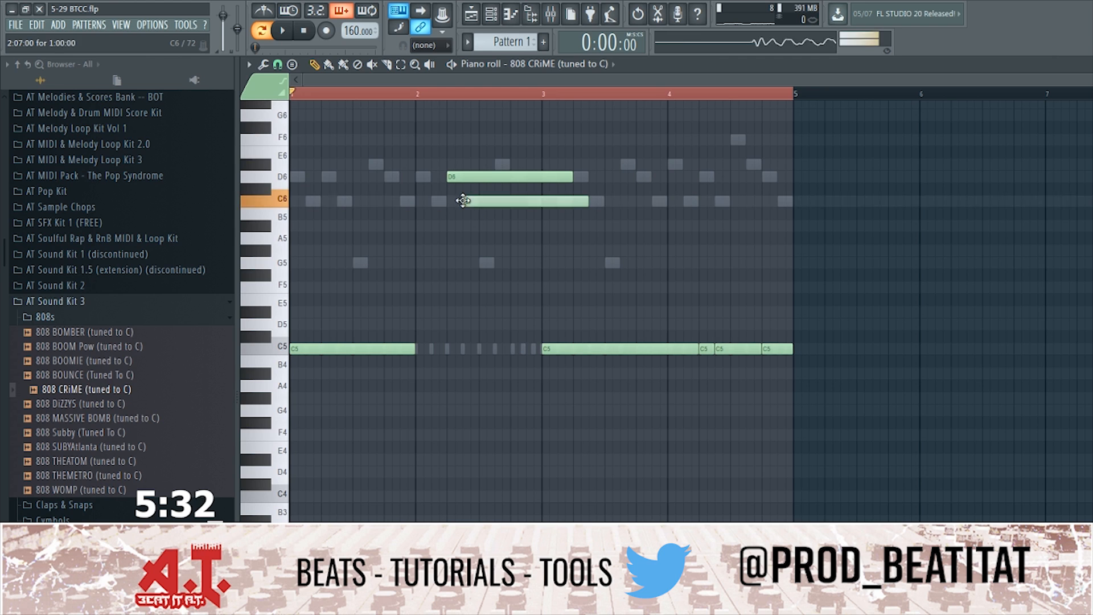
pyautogui.click(481, 264)
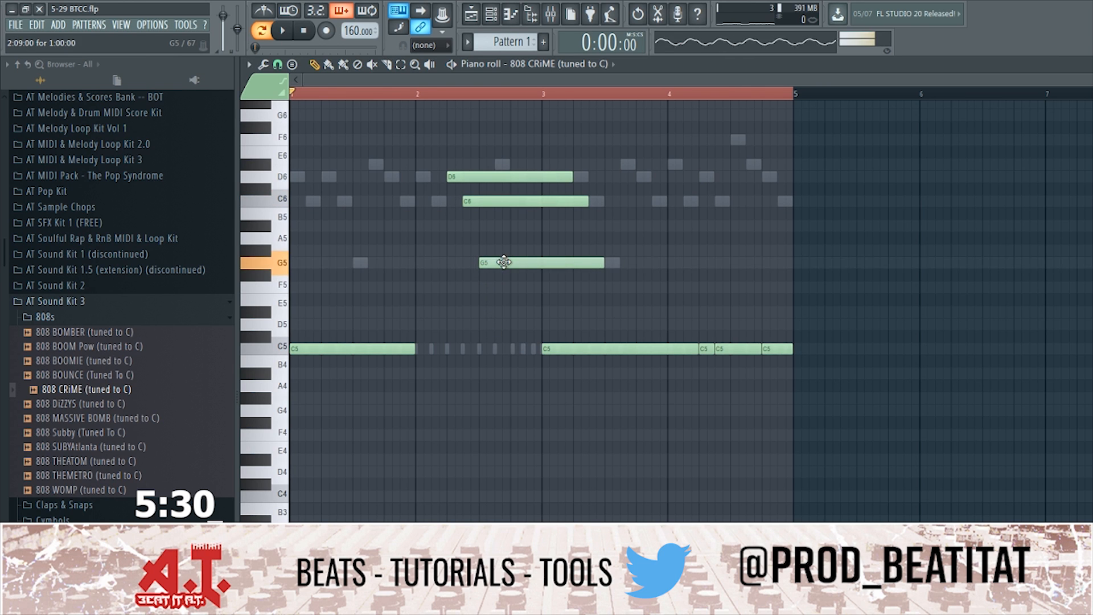
pyautogui.keyDown('ctrl'); pyautogui.click(536, 265); pyautogui.keyUp('ctrl')
pyautogui.press('space')
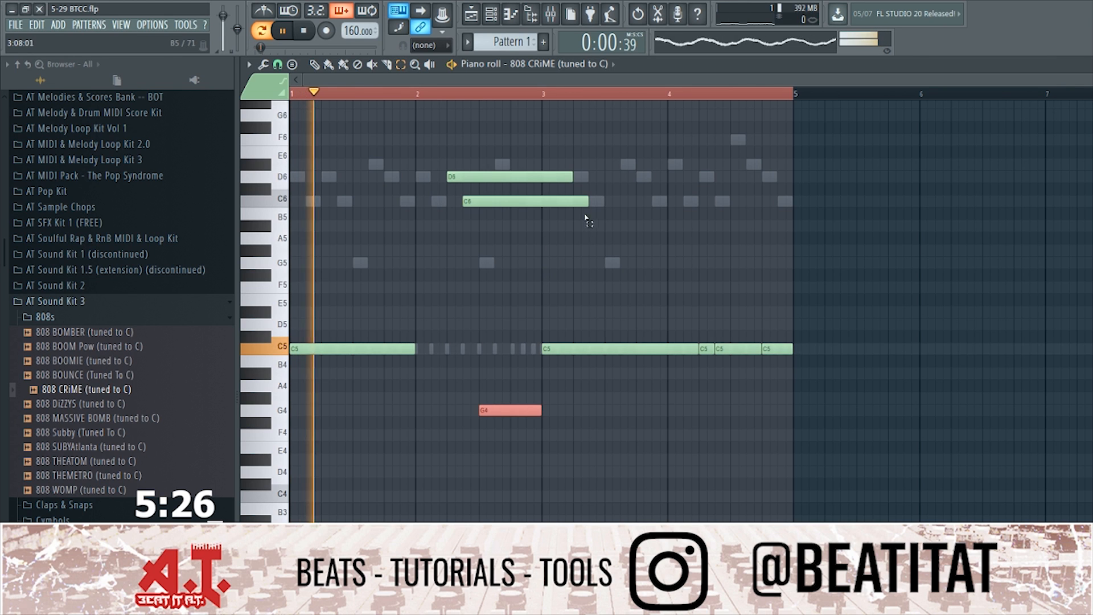
# Step: Shorten the D6 and C6 notes to match the melody's note length and extend the first C5 note up to the D6
pyautogui.press('space')
pyautogui.moveTo(592, 219); pyautogui.dragTo(461, 191)
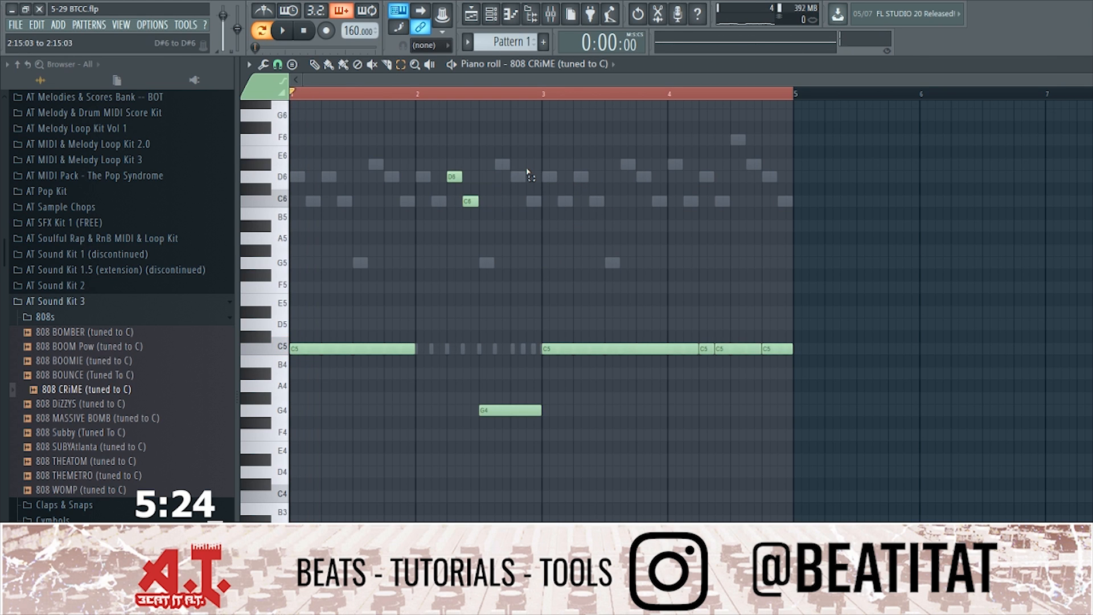
pyautogui.press('space')
pyautogui.moveTo(416, 350); pyautogui.dragTo(447, 348)
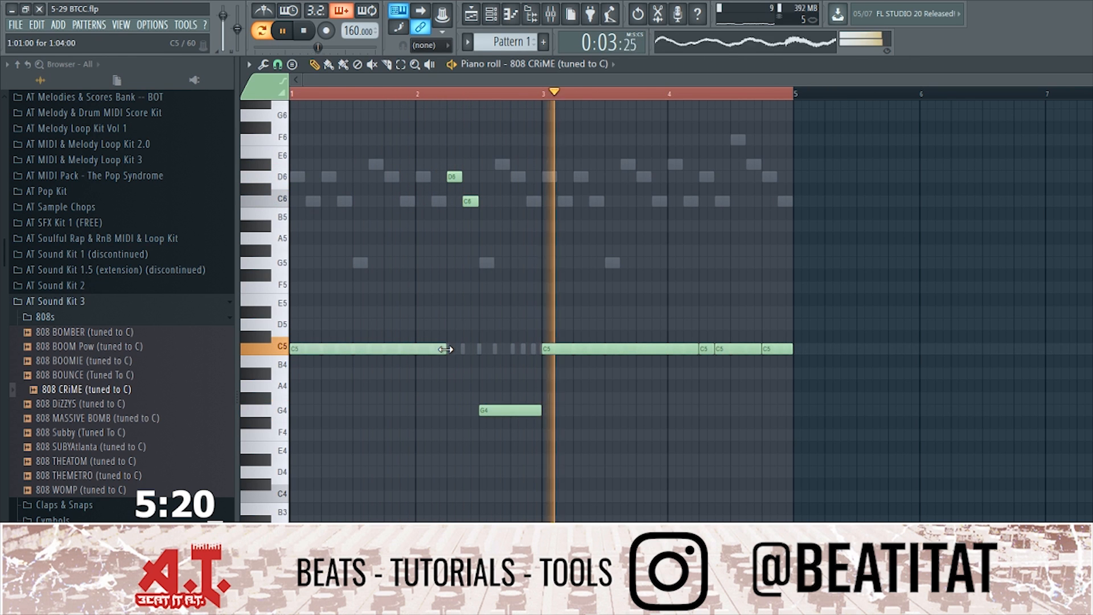
# Step: Raise the short C5 note early in bar 4 to D6
pyautogui.keyDown('ctrl'); pyautogui.click(711, 349); pyautogui.keyUp('ctrl')
pyautogui.hotkey('ctrl', 'Up')
pyautogui.hotkey('shift', 'Up')
pyautogui.hotkey('shift', 'Up')
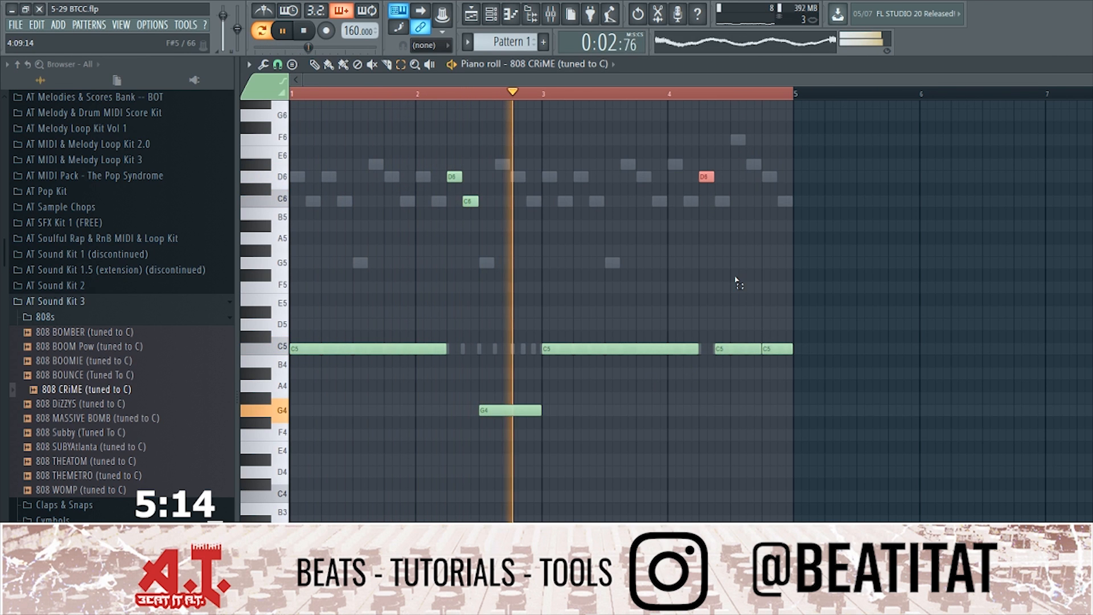
# Step: Set the piano-roll snap to 1/4 step and place a short C6 slide note just after the D6 in bar 4
pyautogui.click(721, 205)
pyautogui.moveTo(720, 206); pyautogui.dragTo(715, 206)
pyautogui.press('space')
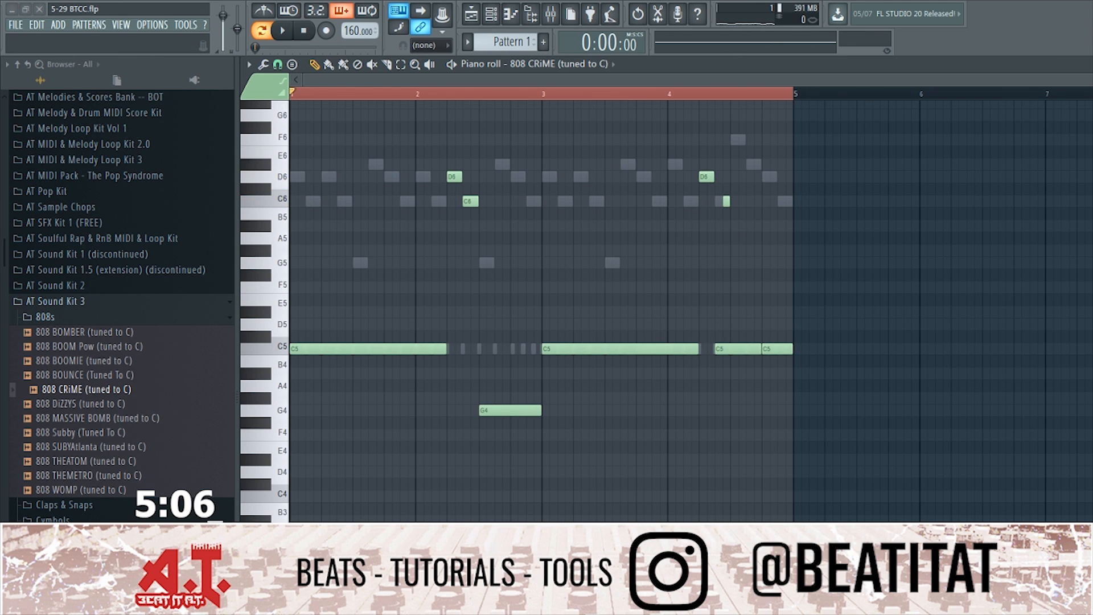
pyautogui.click(279, 64)
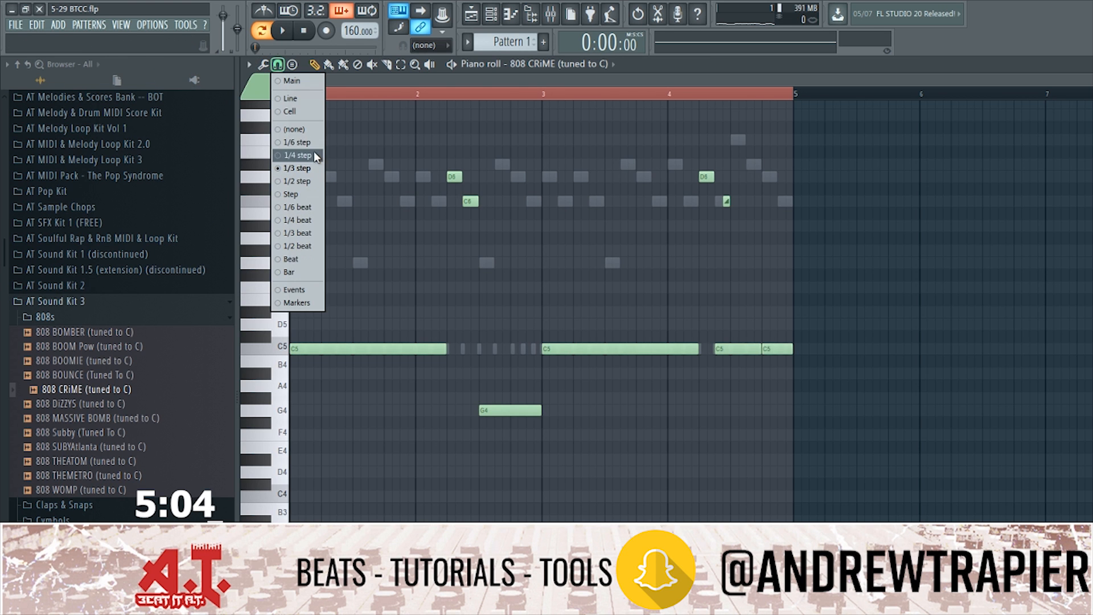
pyautogui.click(310, 156)
pyautogui.scroll(4, 651, 220)
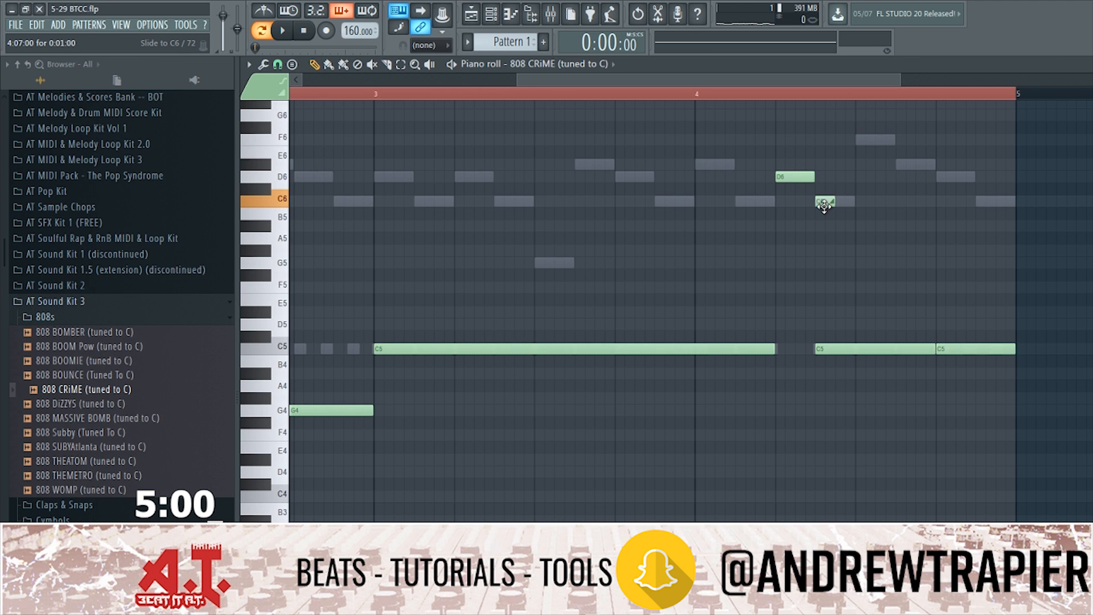
pyautogui.press('space')
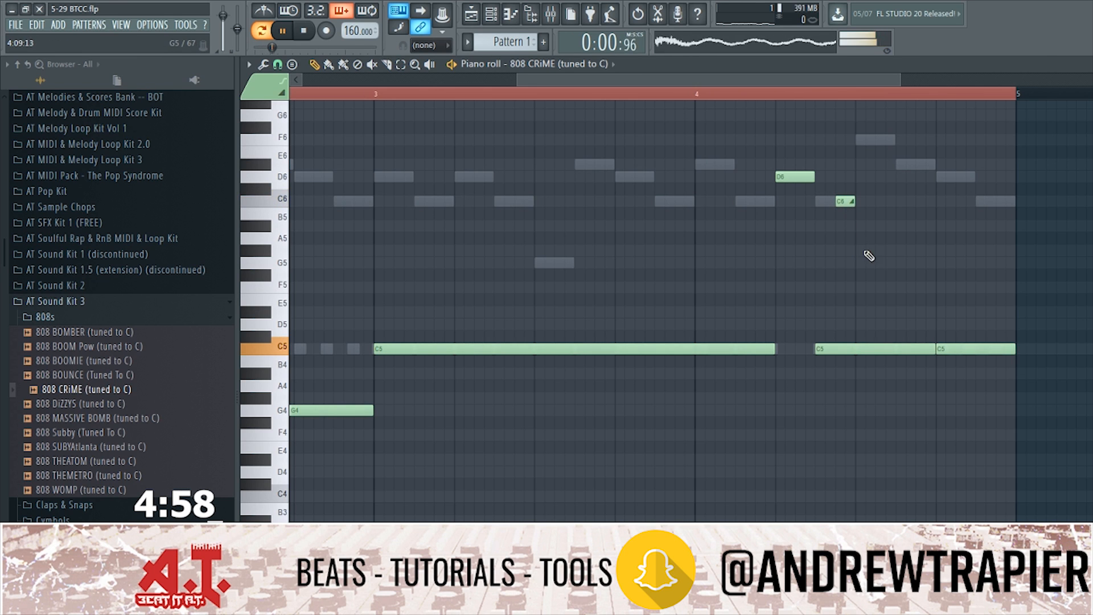
# Step: Add a G4 slide note just before the last C5 note in bar 4 and raise that last note to D5
pyautogui.moveTo(842, 199); pyautogui.dragTo(897, 409)
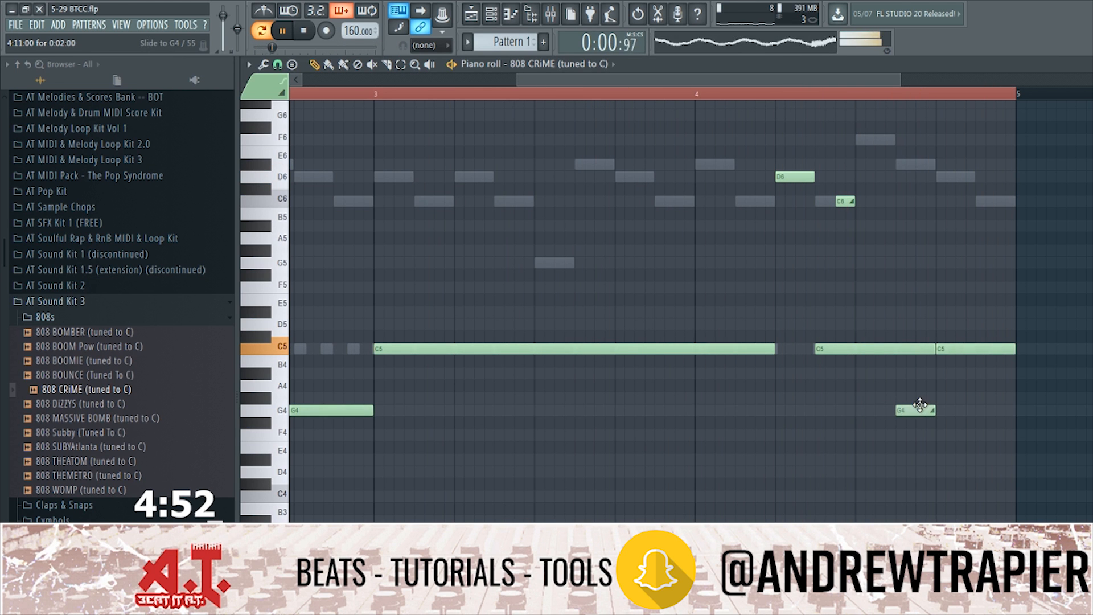
pyautogui.keyDown('ctrl'); pyautogui.click(972, 350); pyautogui.keyUp('ctrl')
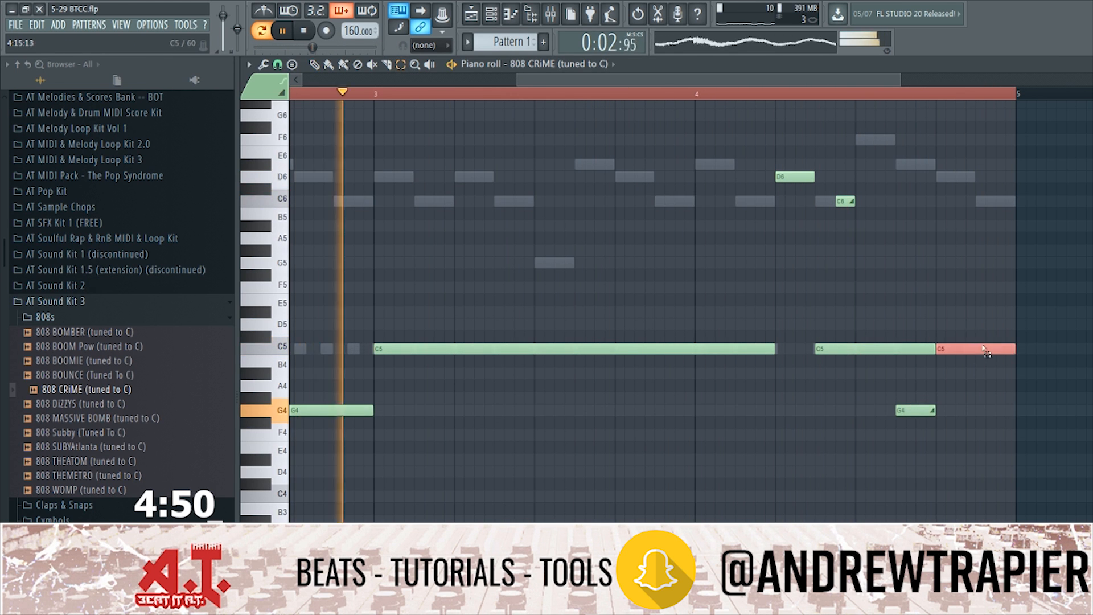
pyautogui.hotkey('ctrl', 'Up')
pyautogui.hotkey('shift', 'Up')
pyautogui.hotkey('shift', 'Up')
pyautogui.hotkey('ctrl', 'Down')
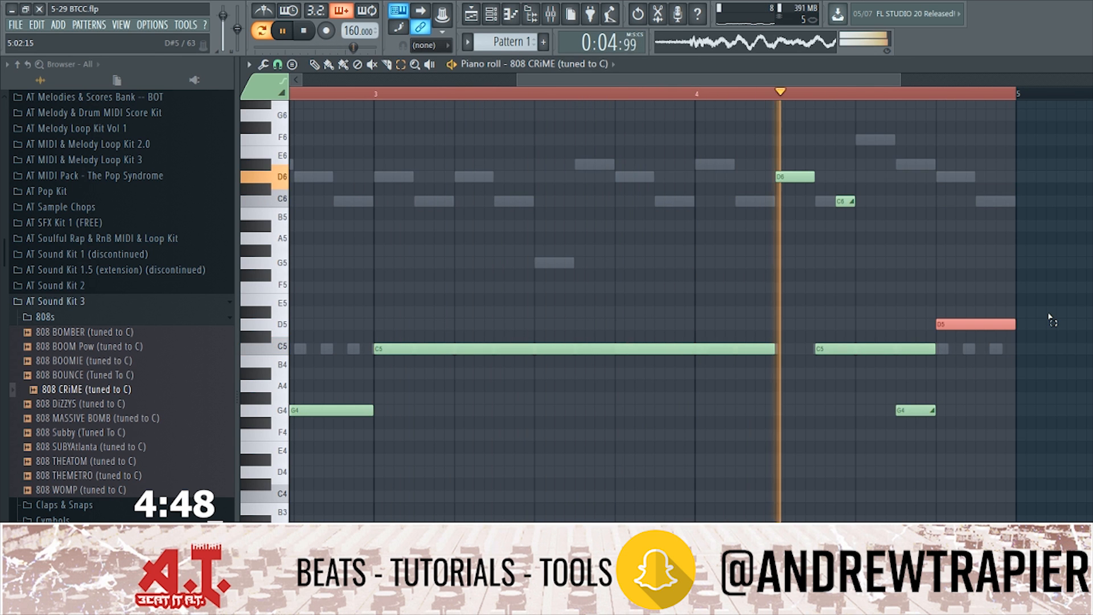
pyautogui.scroll(-4, 968, 455)
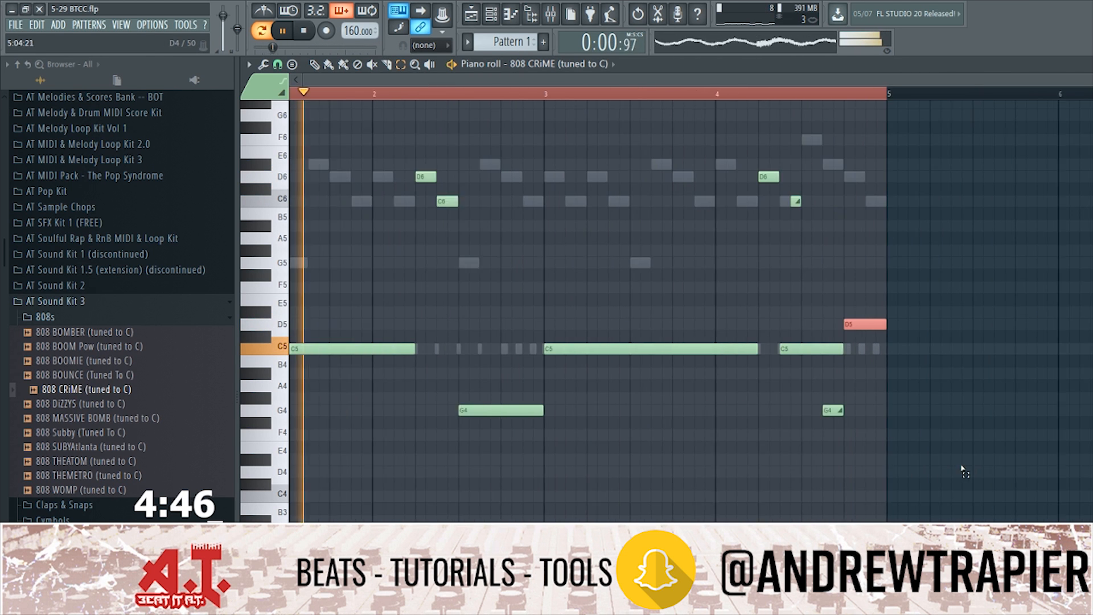
pyautogui.press('Escape')
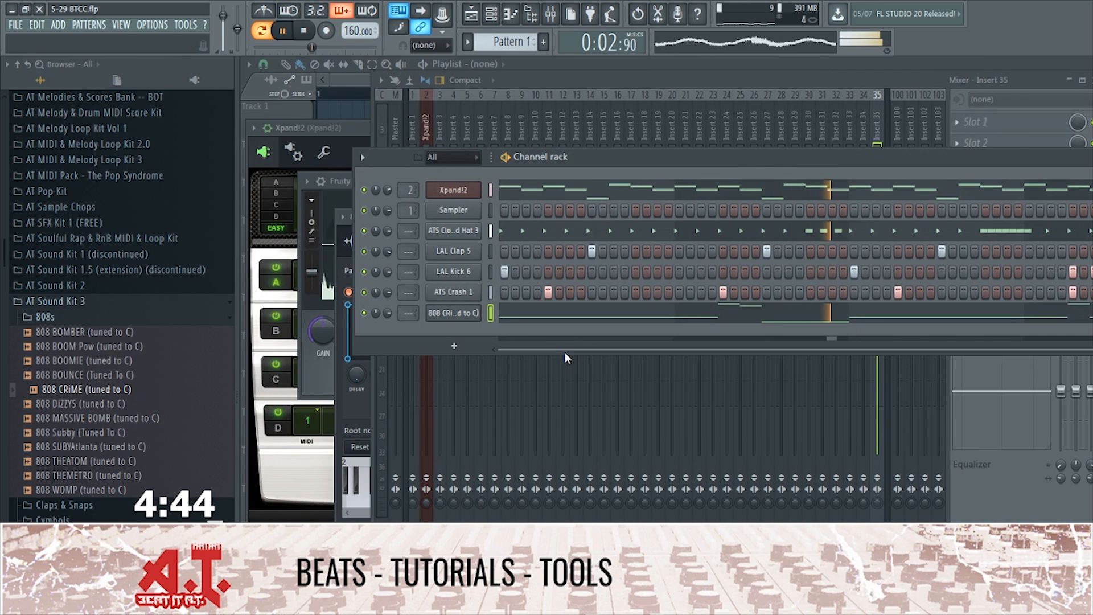
# Step: Add a rim perc from AT Sound Kit 3's Percs folder as a new channel with hits on steps 15 and 47
pyautogui.click(139, 317)
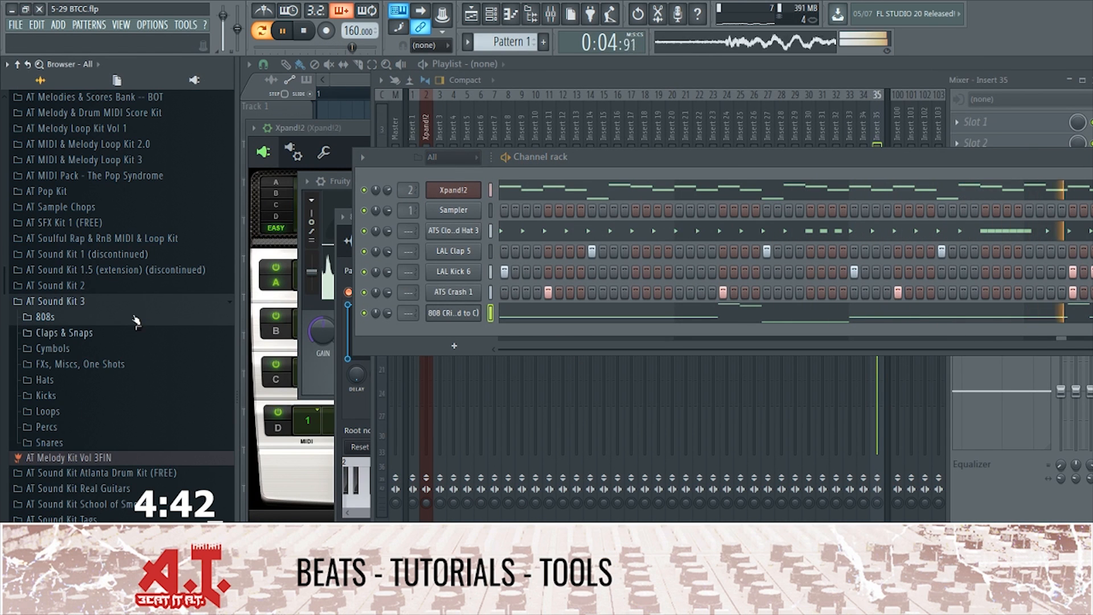
pyautogui.click(64, 431)
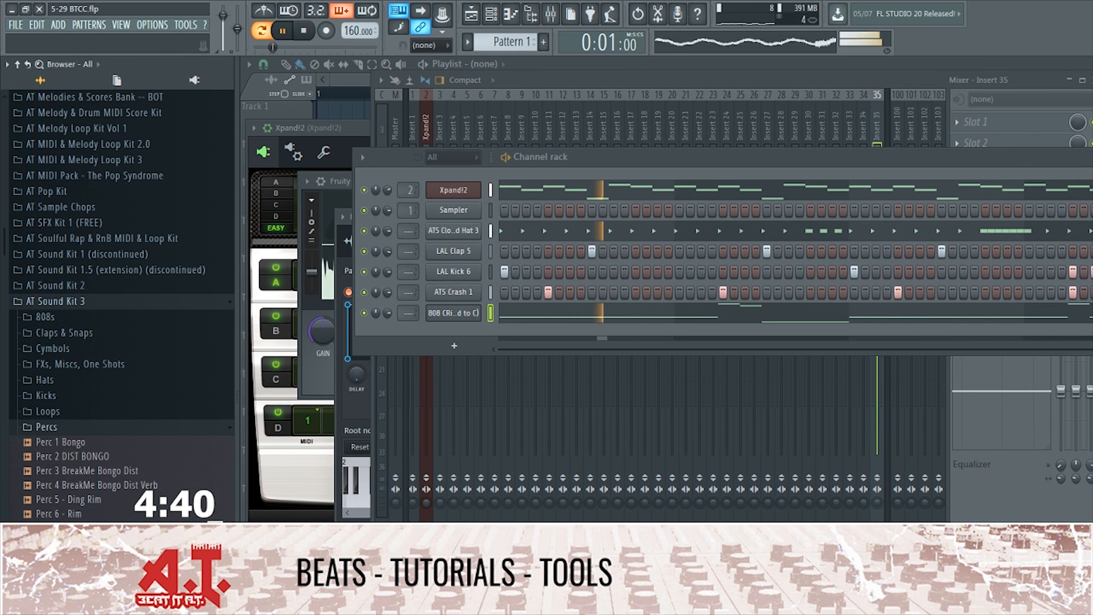
pyautogui.moveTo(60, 442); pyautogui.dragTo(590, 348)
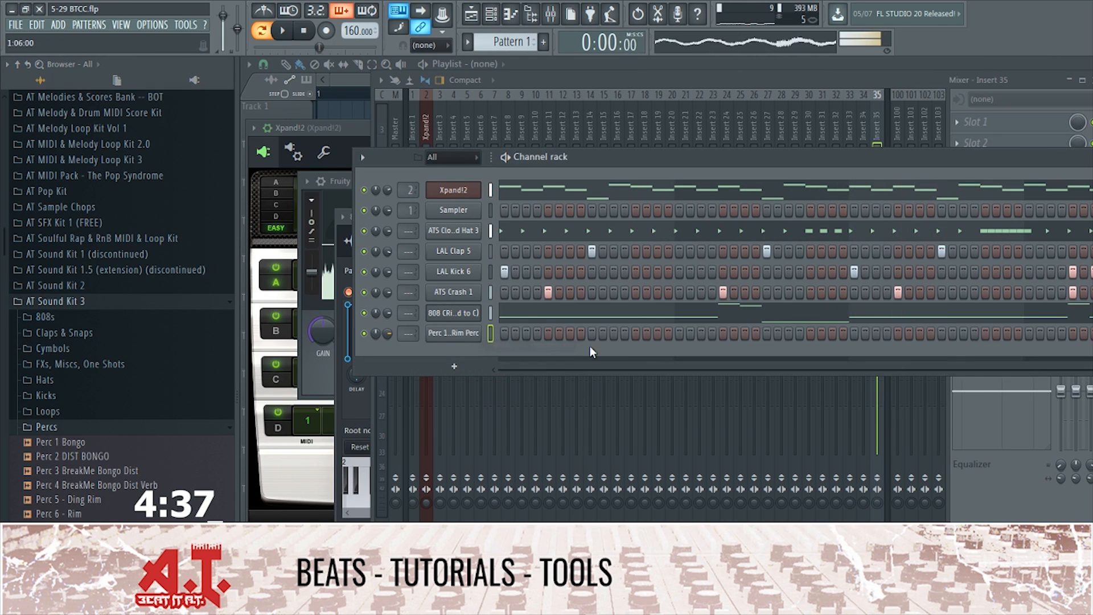
pyautogui.click(657, 334)
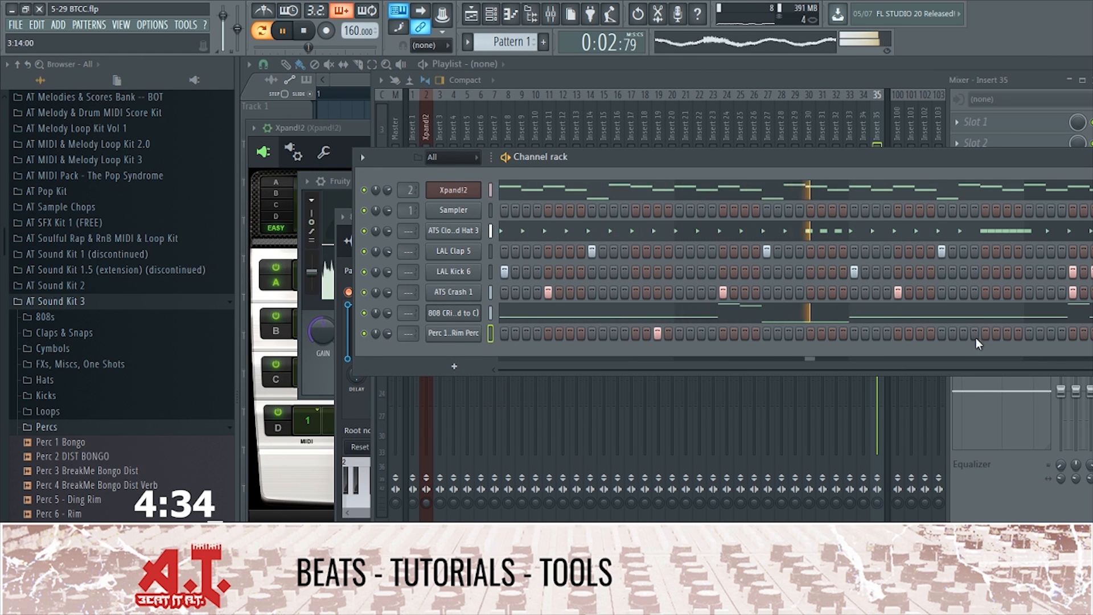
pyautogui.click(1007, 333)
# Step: Replace the perc channel's sample with Perc 6 - Rim and add a hit on step 51
pyautogui.moveTo(60, 513); pyautogui.dragTo(467, 340)
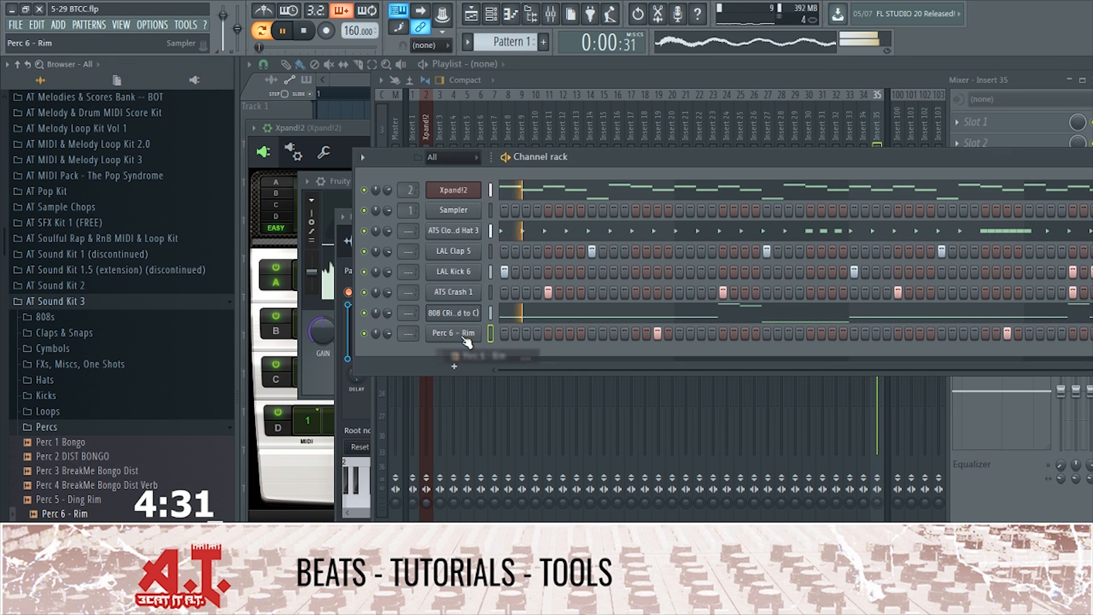
pyautogui.click(1026, 335)
pyautogui.click(1053, 335)
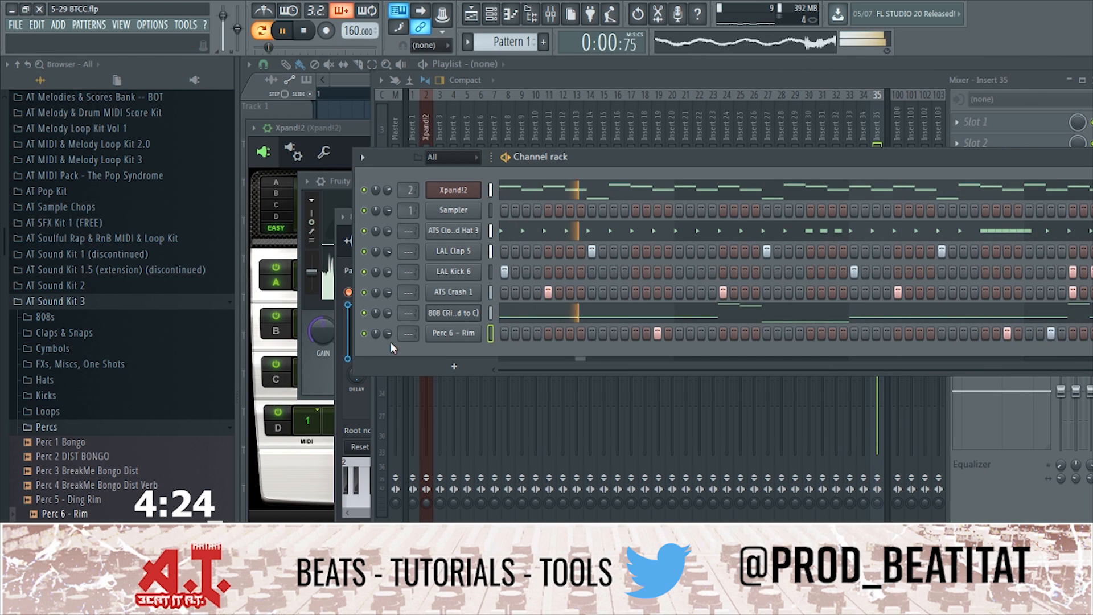
# Step: Route the channels from ATS Closed Hat 3 through Perc 6 - Rim to consecutive mixer tracks starting at Insert 3
pyautogui.moveTo(490, 231); pyautogui.dragTo(487, 432)
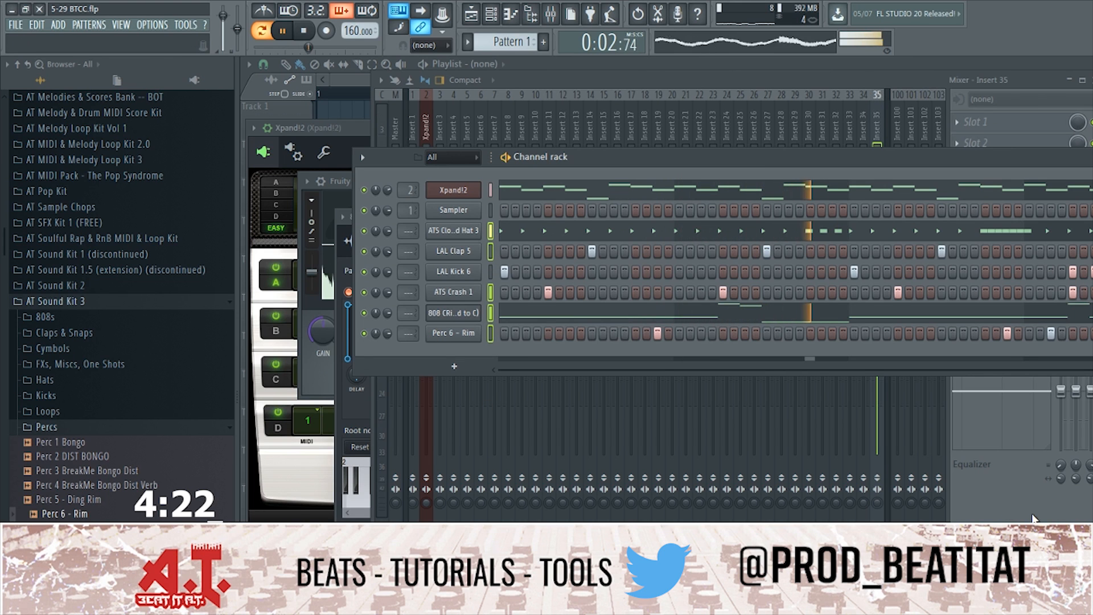
pyautogui.press('F9')
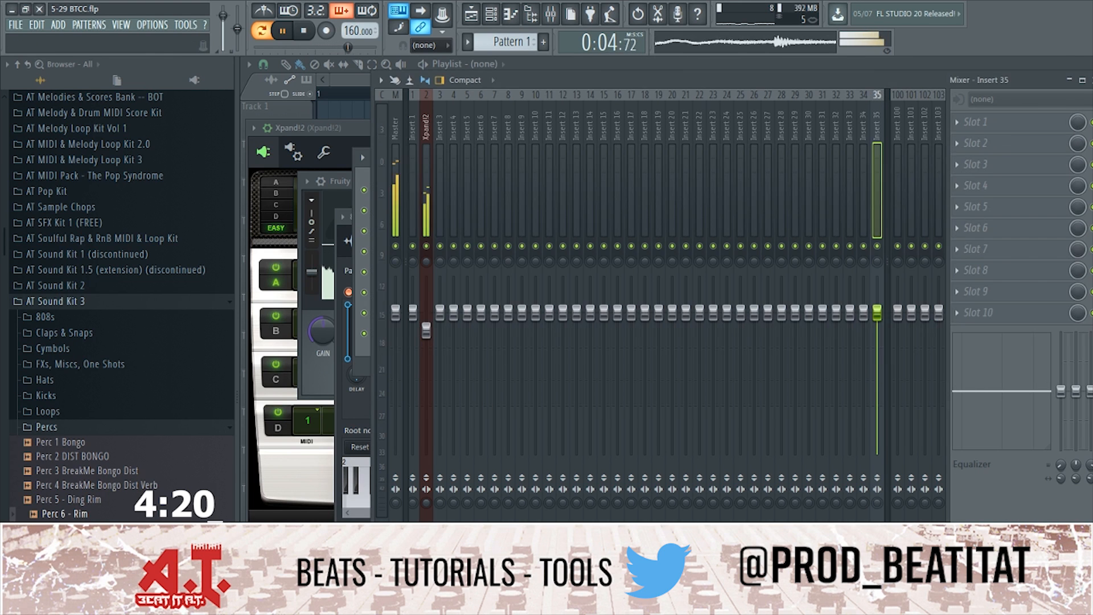
pyautogui.rightClick(439, 210)
pyautogui.moveTo(487, 201)
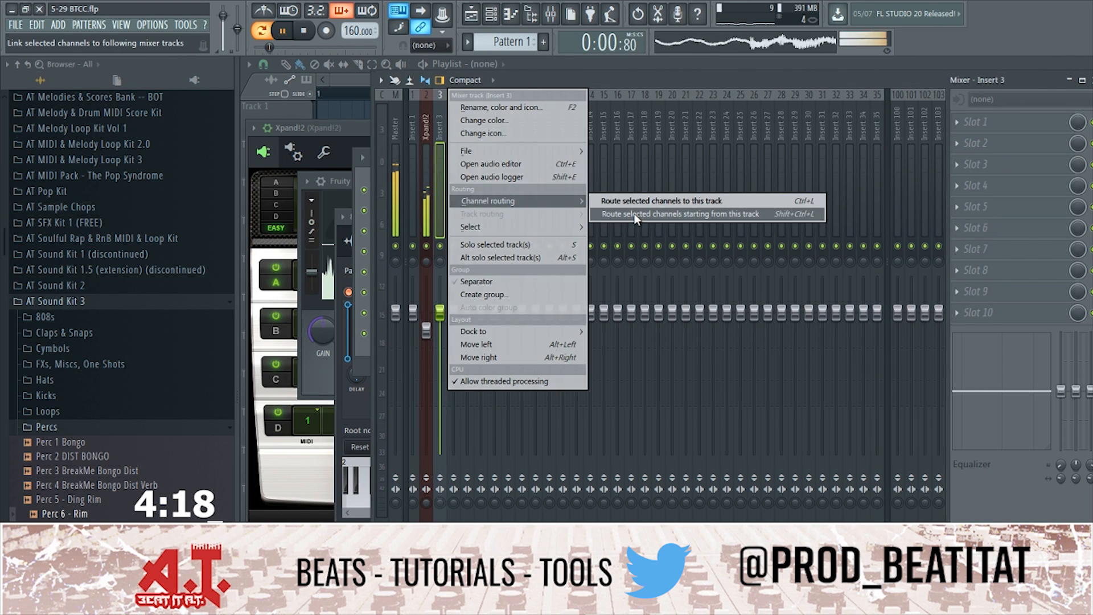
pyautogui.click(643, 214)
# Step: Load Fruity Parametric EQ 2 into the first effect slot of the ATS Closed Hat 3 mixer track
pyautogui.click(439, 228)
pyautogui.click(991, 122)
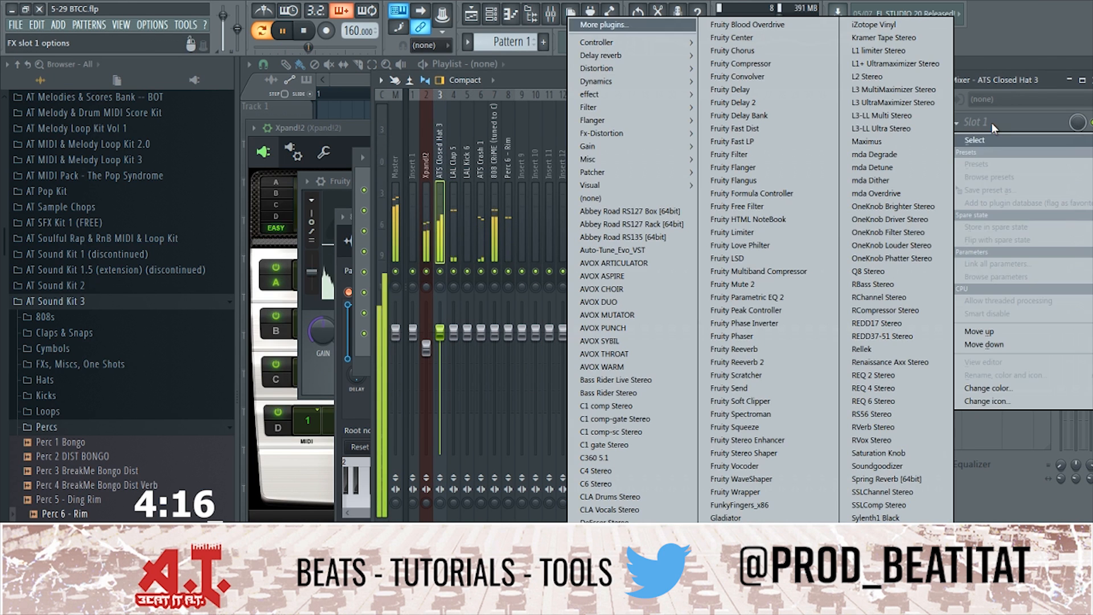
pyautogui.click(793, 307)
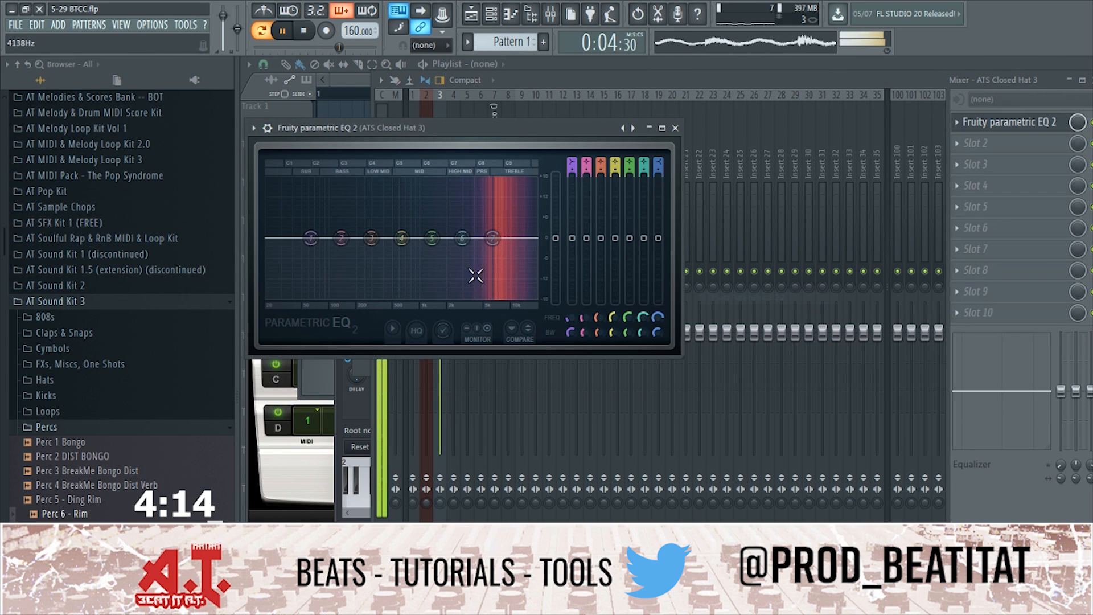
# Step: Boost EQ bands 6 and 7 slightly and cut the hat's lows with band 1, and lower the hat track's fader
pyautogui.moveTo(477, 243)
pyautogui.mouseDown()
pyautogui.moveTo(498, 235)
pyautogui.moveTo(484, 232)
pyautogui.mouseUp()
pyautogui.moveTo(572, 163); pyautogui.dragTo(572, 181)
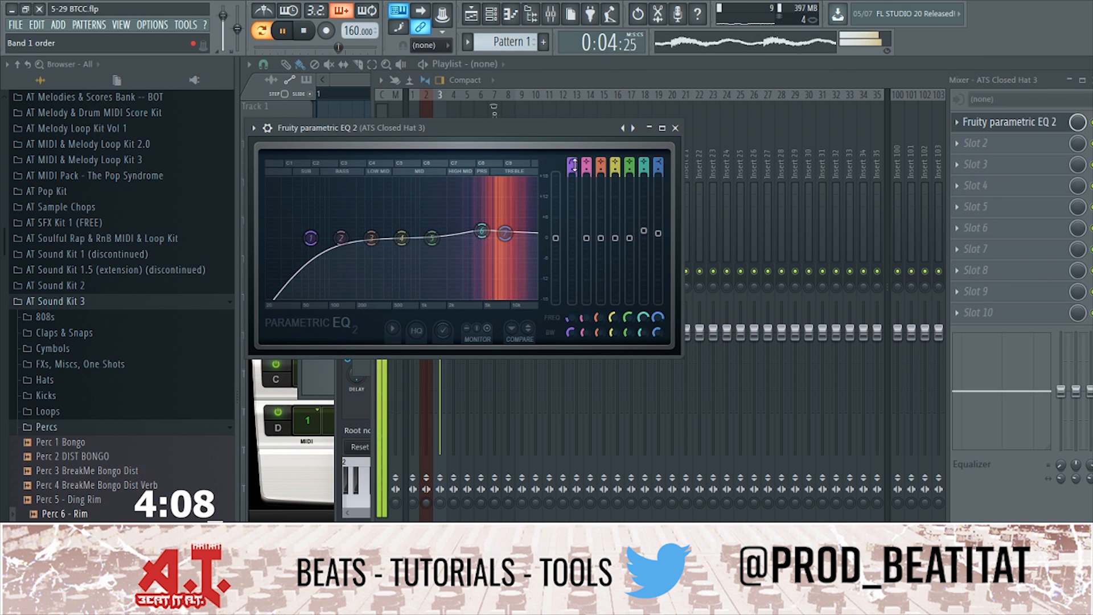
pyautogui.moveTo(300, 250); pyautogui.dragTo(429, 250)
pyautogui.click(675, 128)
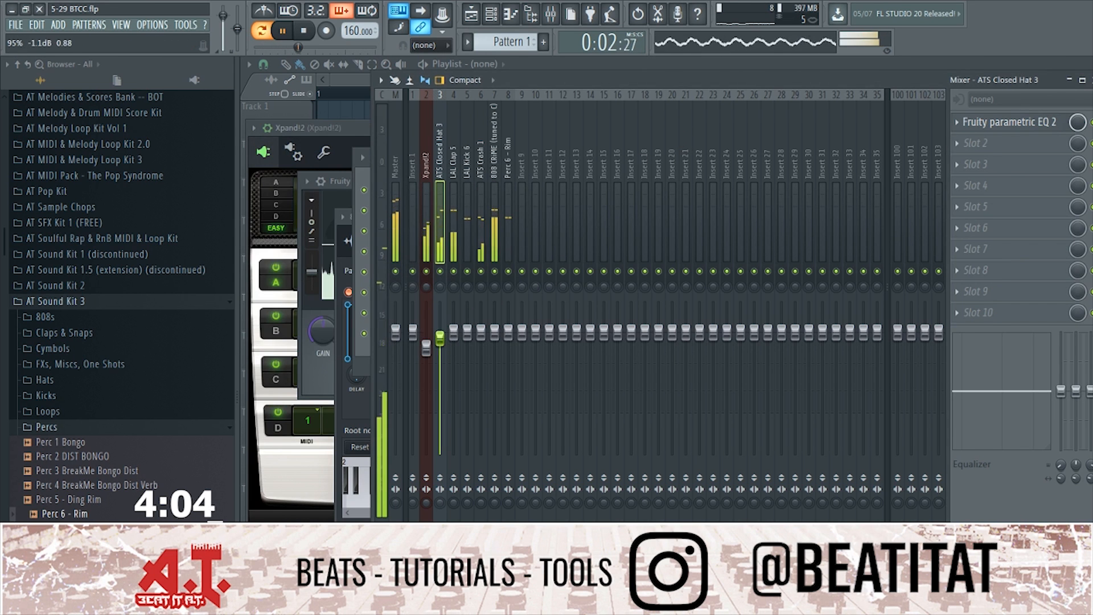
pyautogui.click(389, 211)
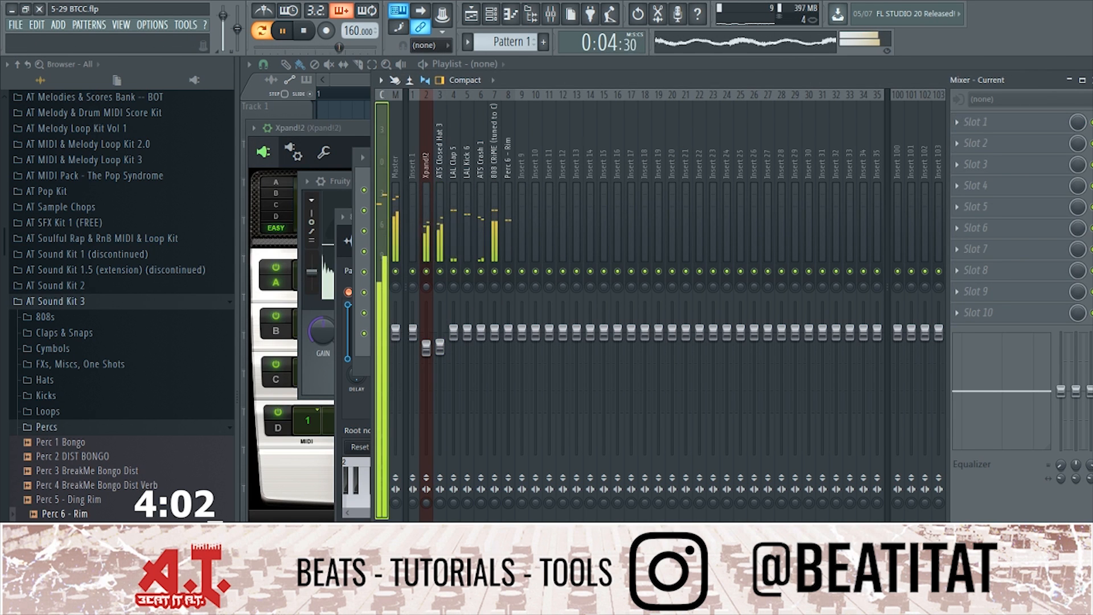
# Step: Insert an Addictive Keys channel above Xpand!2 and choose its Studio Grand preset Grand Noir
pyautogui.press('F6')
pyautogui.rightClick(468, 191)
pyautogui.moveTo(503, 266)
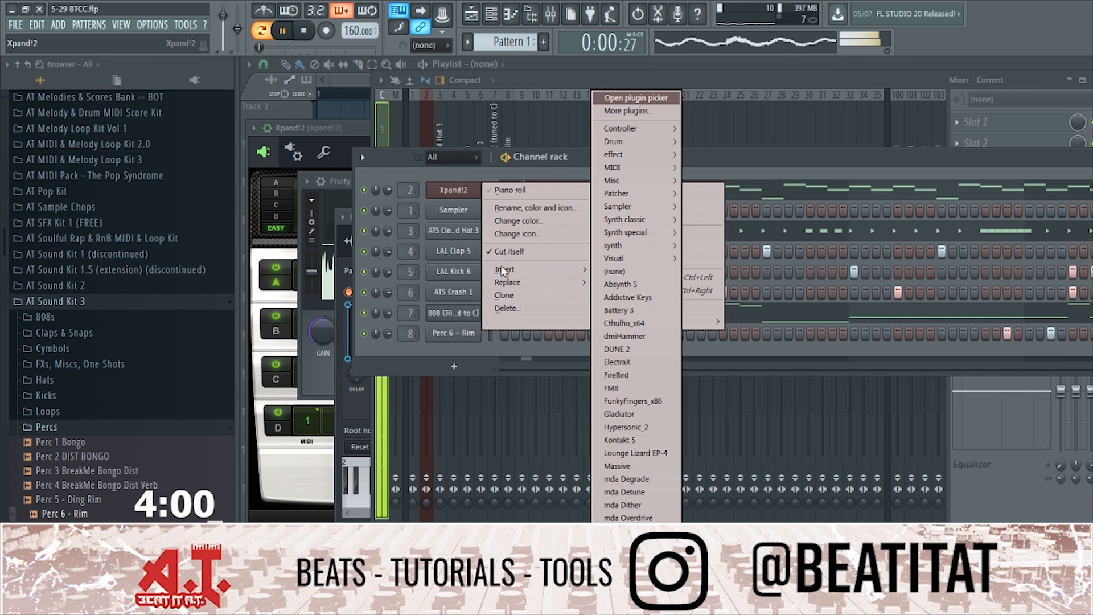
pyautogui.click(654, 296)
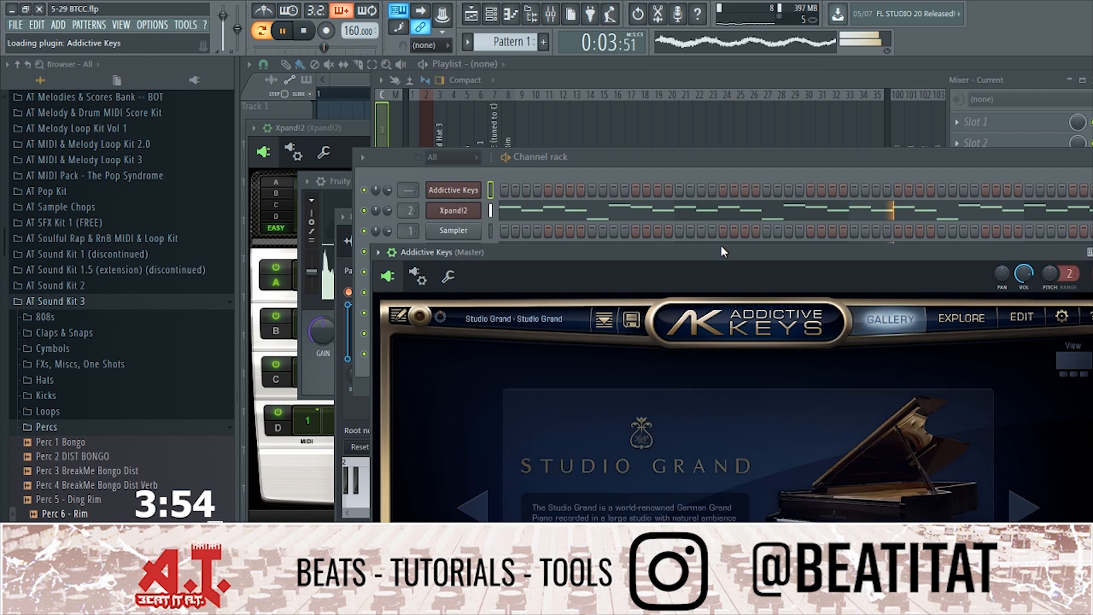
pyautogui.click(512, 427)
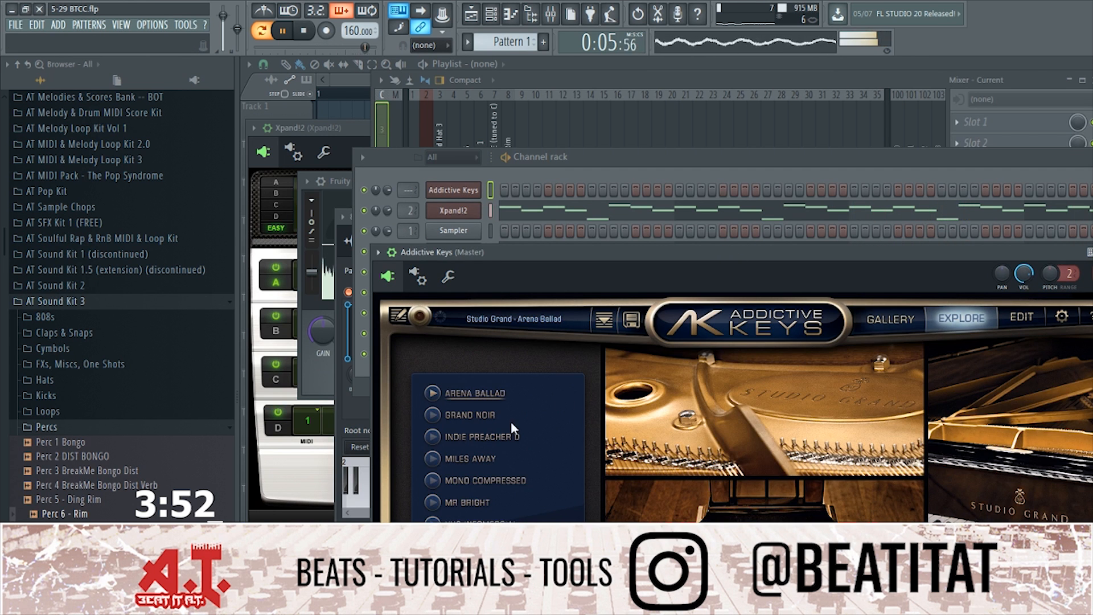
# Step: Route Addictive Keys to mixer track 9 and move that track to position 3, beside Xpand!2
pyautogui.rightClick(477, 188)
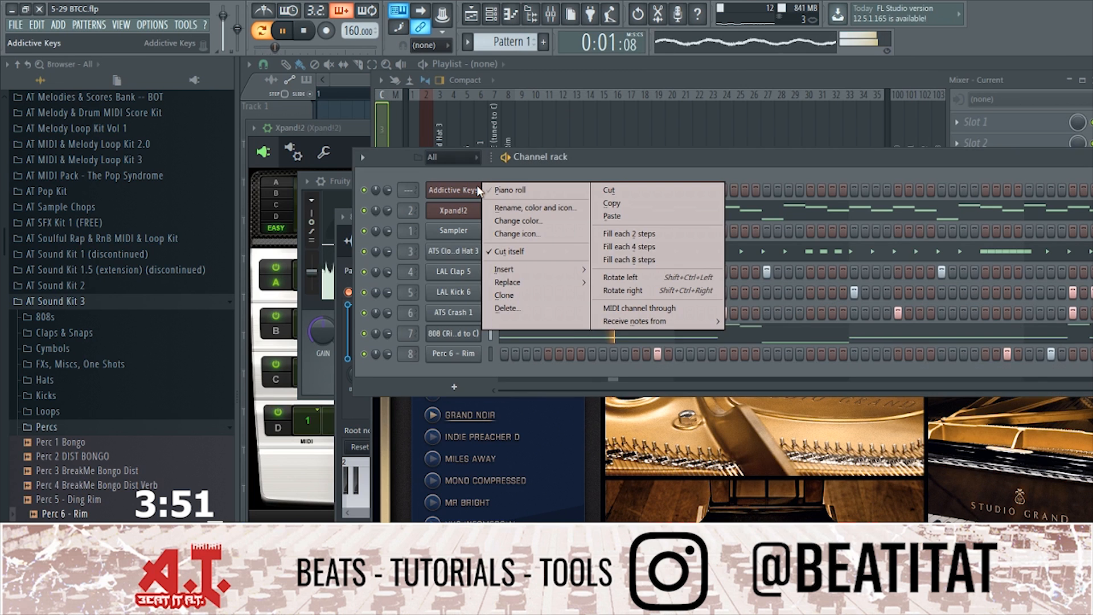
pyautogui.click(430, 189)
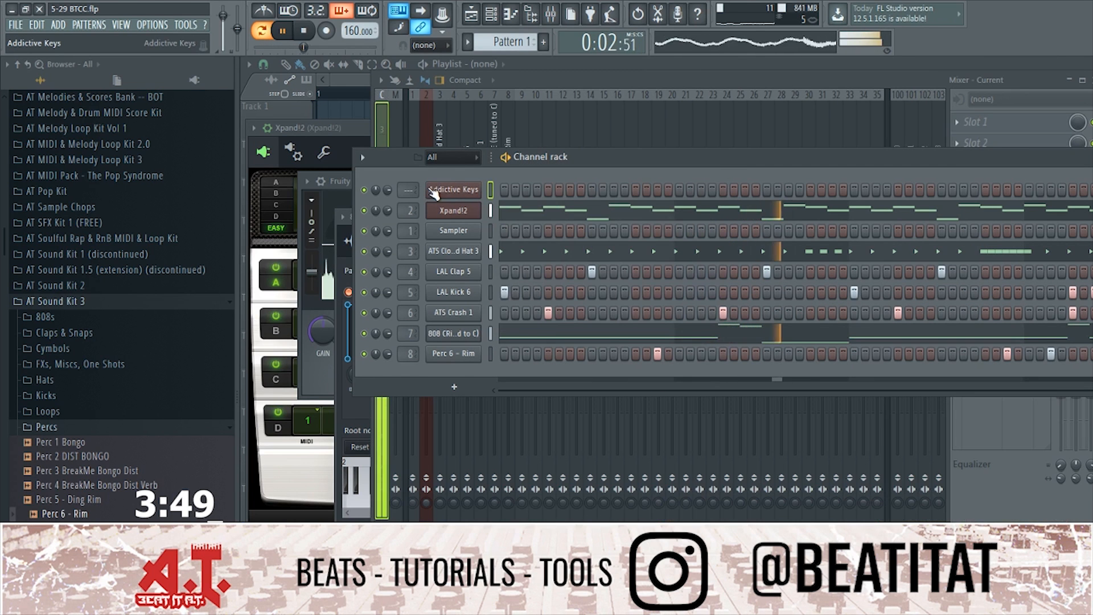
pyautogui.click(469, 194)
pyautogui.hotkey('ctrl', 'l')
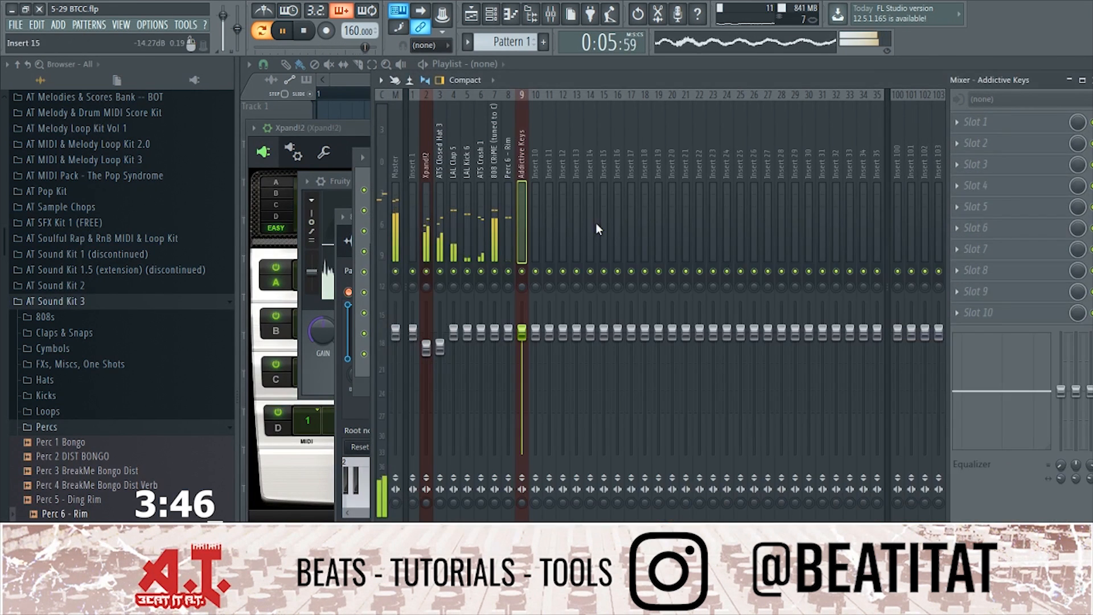
pyautogui.hotkey('alt', 'Left')
pyautogui.hotkey('alt', 'Left')
pyautogui.hotkey('alt', 'Left')
pyautogui.hotkey('alt', 'Left')
pyautogui.hotkey('alt', 'Left')
pyautogui.hotkey('alt', 'Left')
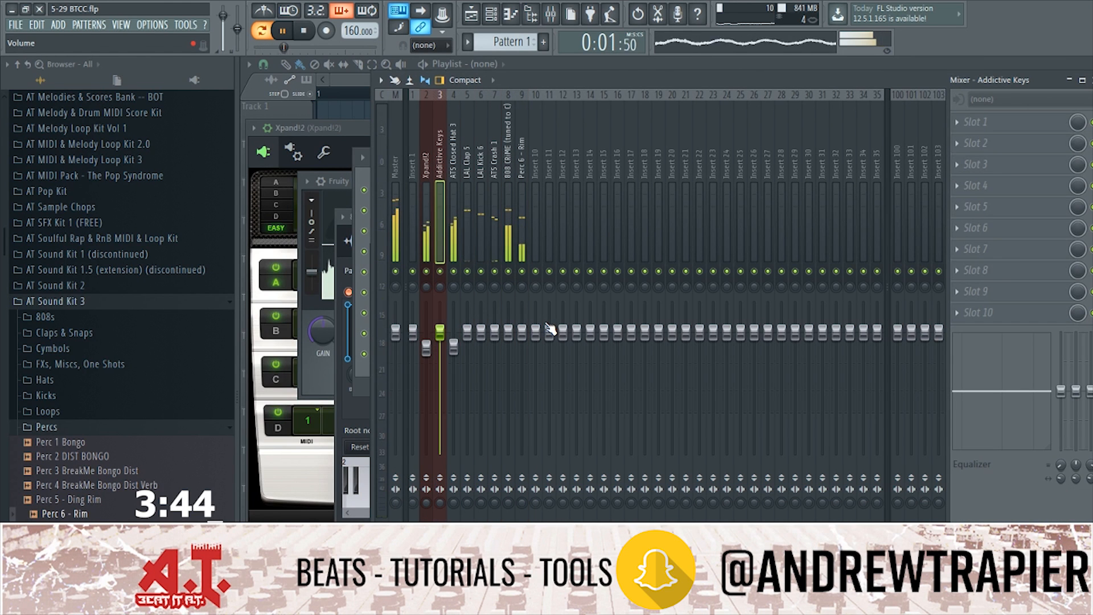
# Step: In the Addictive Keys piano roll, stack one-bar D6, D5 and D4 notes at the start of bar 1
pyautogui.press('F6')
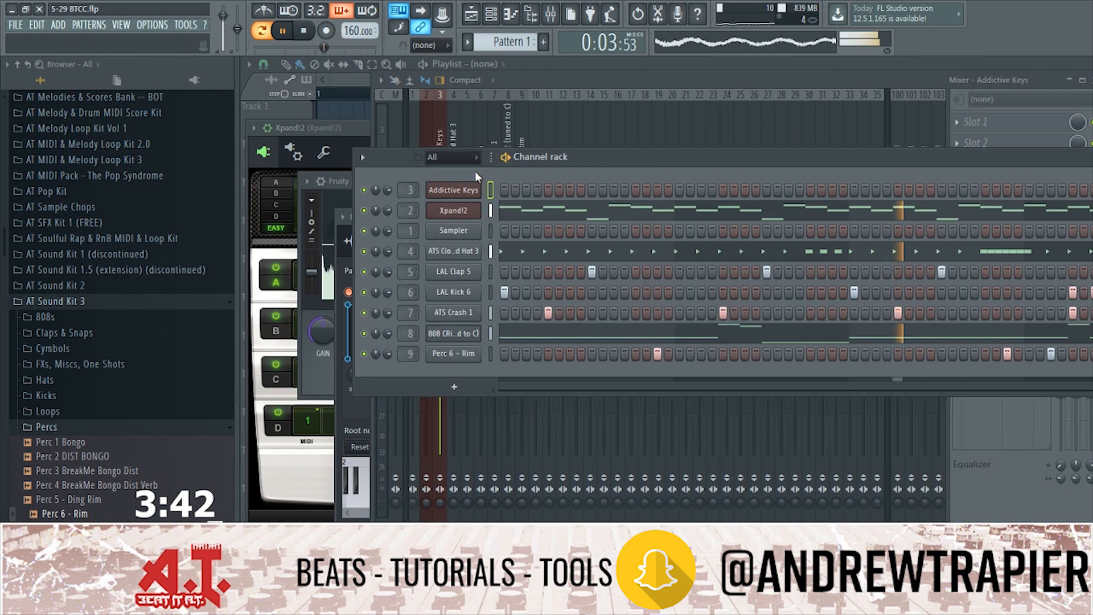
pyautogui.rightClick(475, 188)
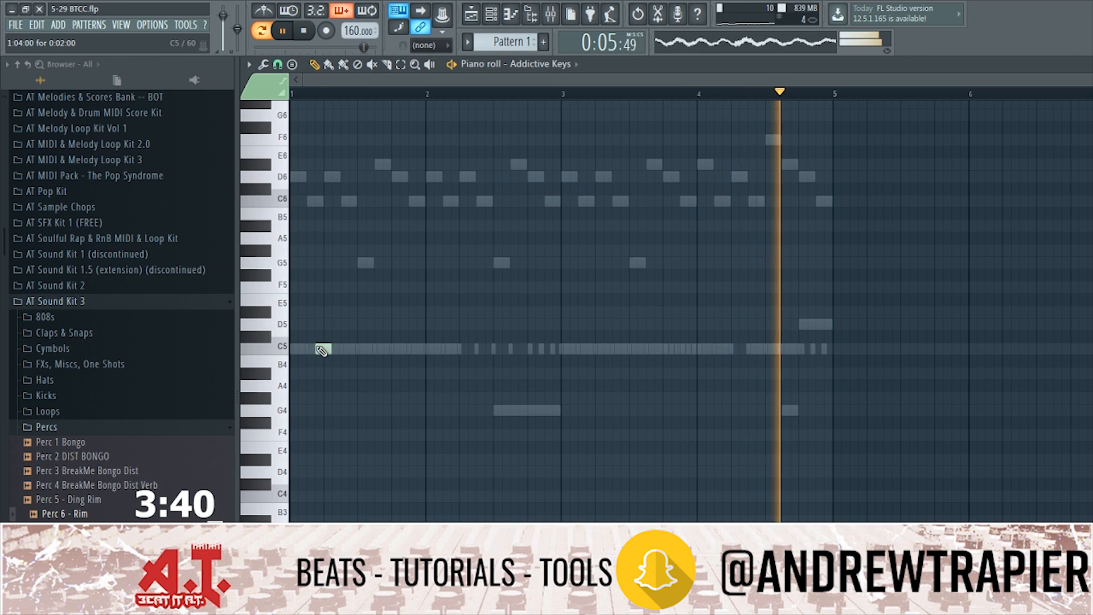
pyautogui.press('space')
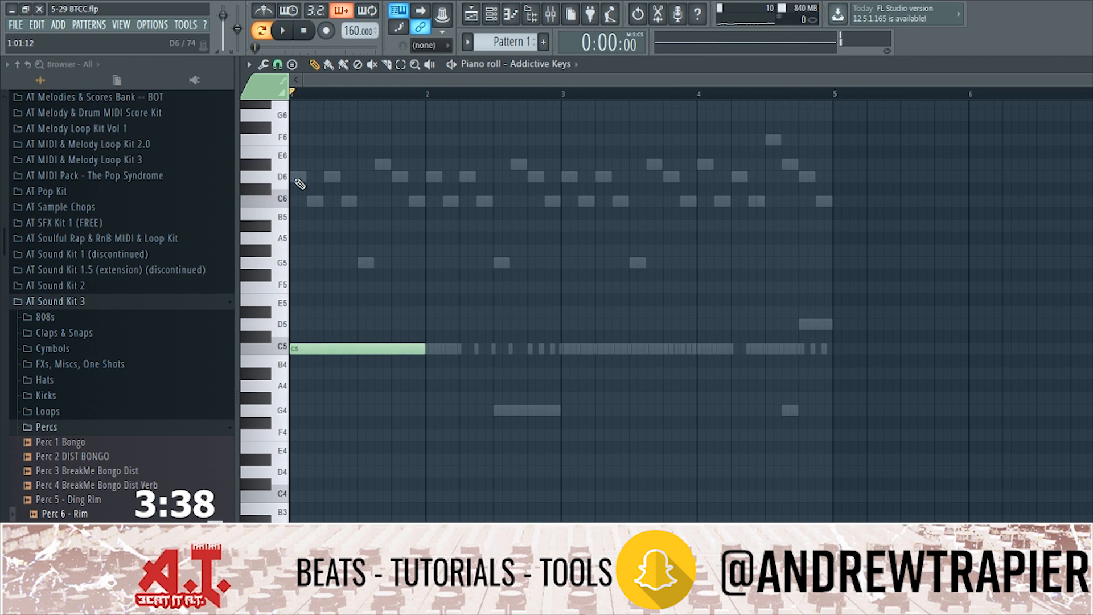
pyautogui.click(296, 177)
pyautogui.moveTo(295, 349); pyautogui.dragTo(302, 329)
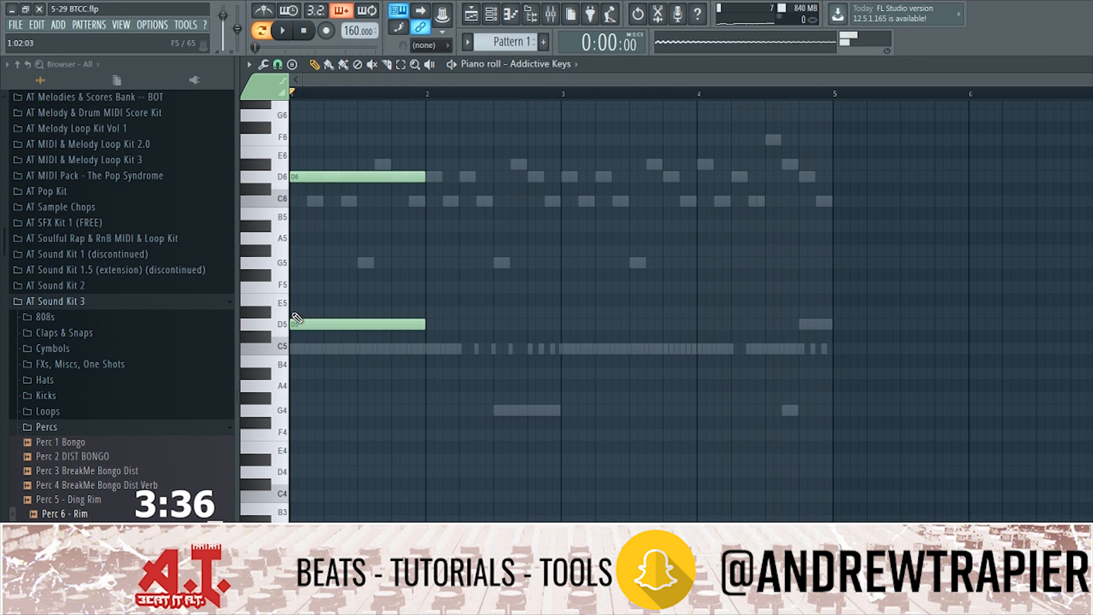
pyautogui.moveTo(299, 472); pyautogui.dragTo(267, 468)
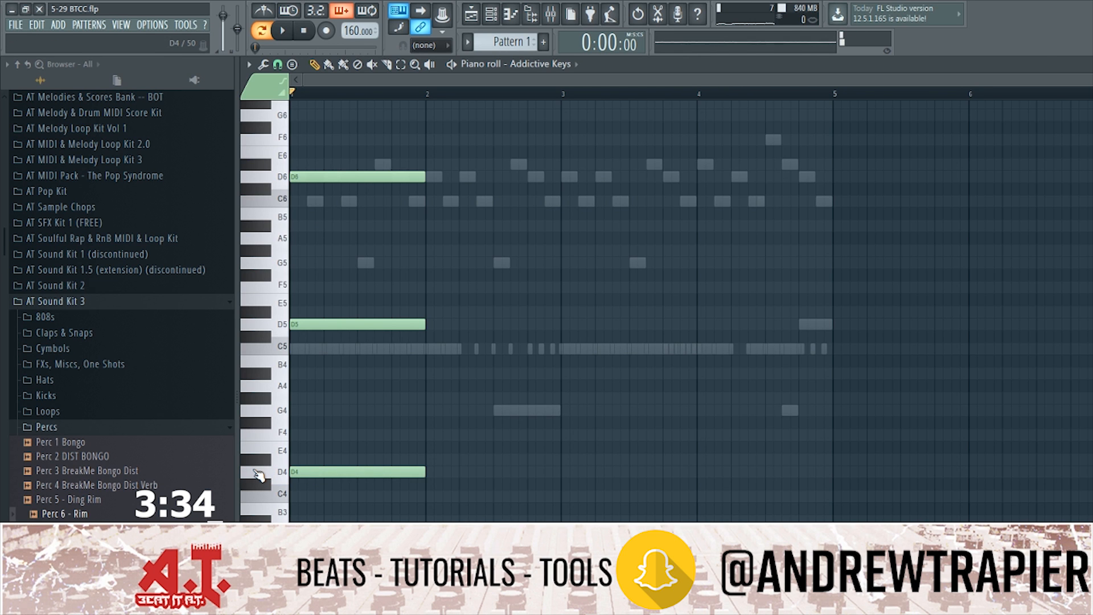
# Step: Transpose the stacked Addictive Keys D notes down two octaves and copy them to the start of bar 3
pyautogui.press('space')
pyautogui.hotkey('ctrl', 'Down')
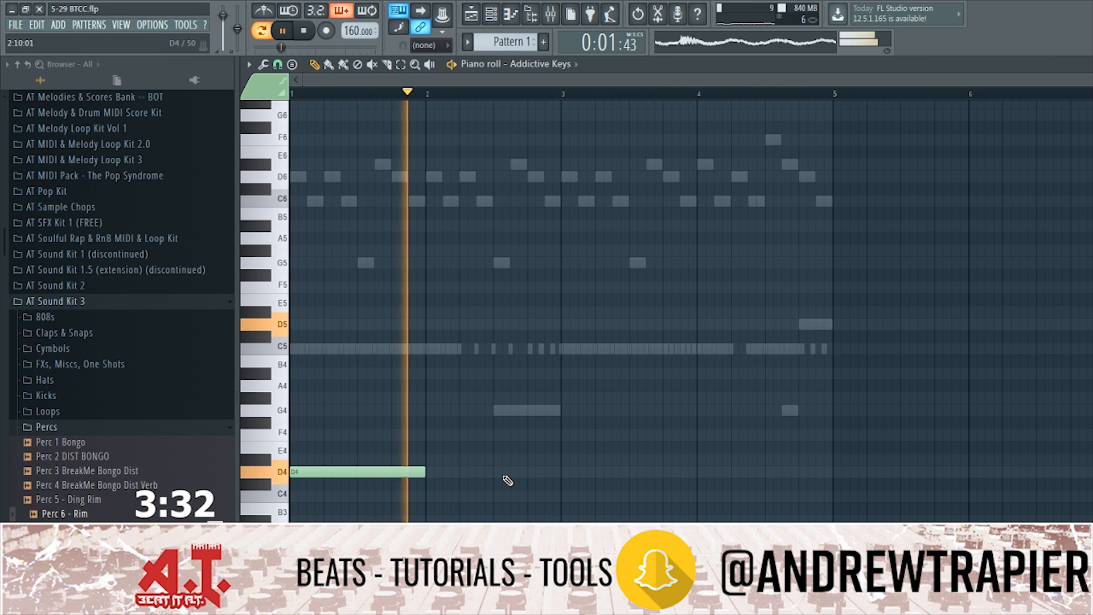
pyautogui.press('space')
pyautogui.press('space')
pyautogui.scroll(-4, 506, 480)
pyautogui.hotkey('ctrl', 'a')
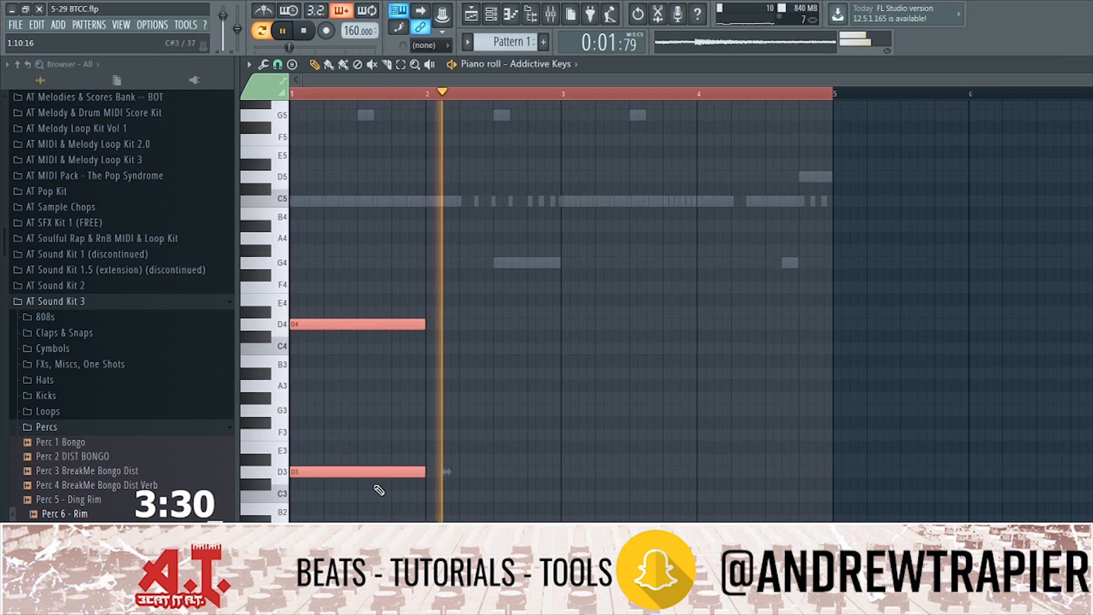
pyautogui.moveTo(340, 472)
pyautogui.mouseDown()
pyautogui.moveTo(663, 488)
pyautogui.moveTo(650, 490)
pyautogui.mouseUp()
# Step: Lower the Addictive Keys fader well below the Xpand!2 fader in the mixer
pyautogui.press('F7')
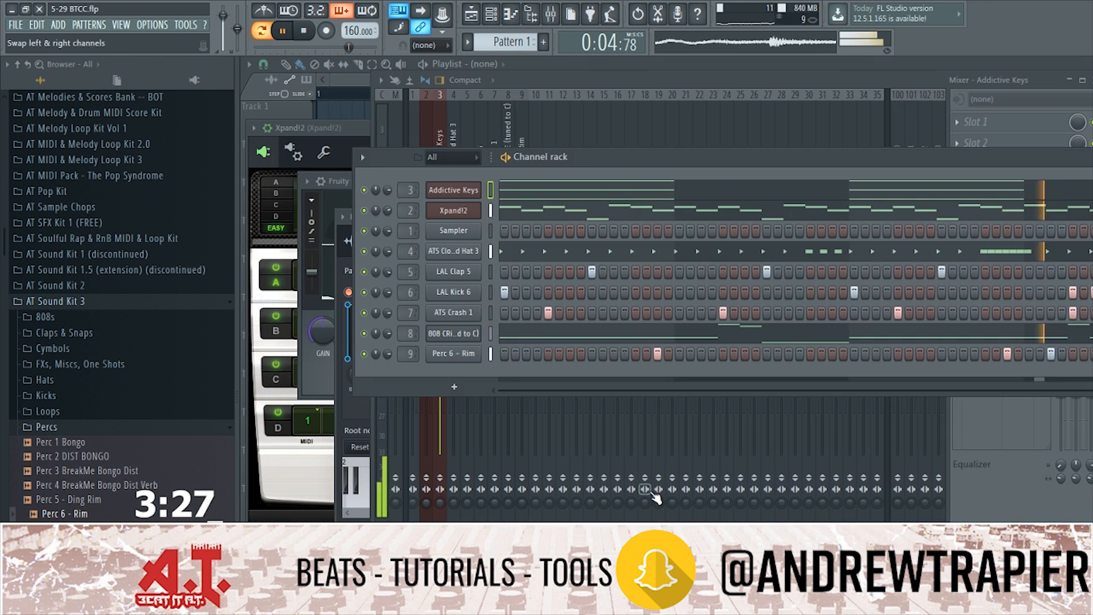
pyautogui.click(470, 191)
pyautogui.press('Escape')
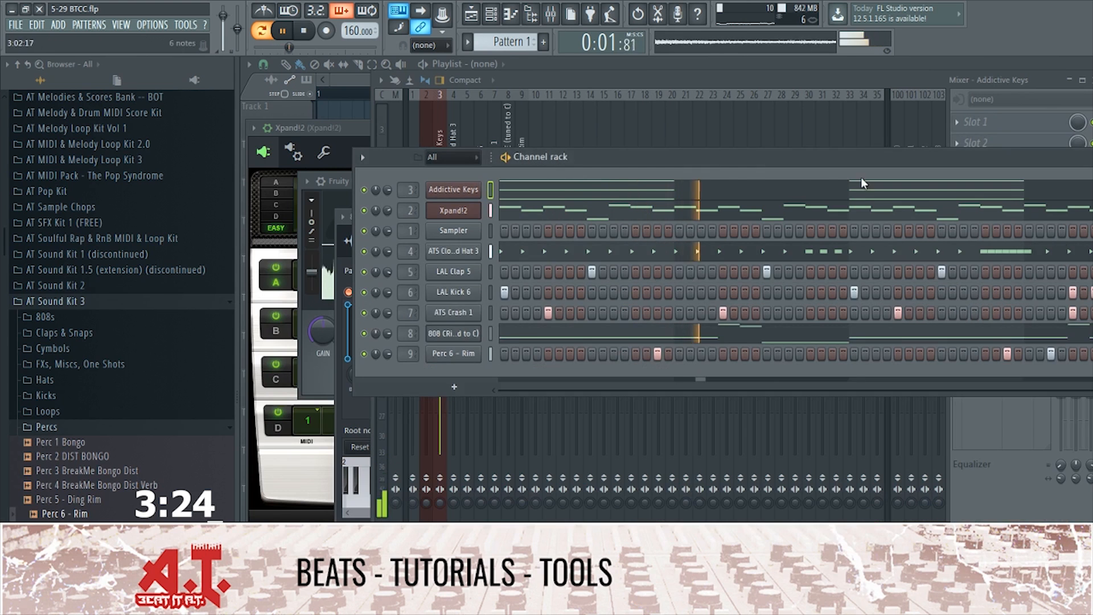
pyautogui.click(564, 111)
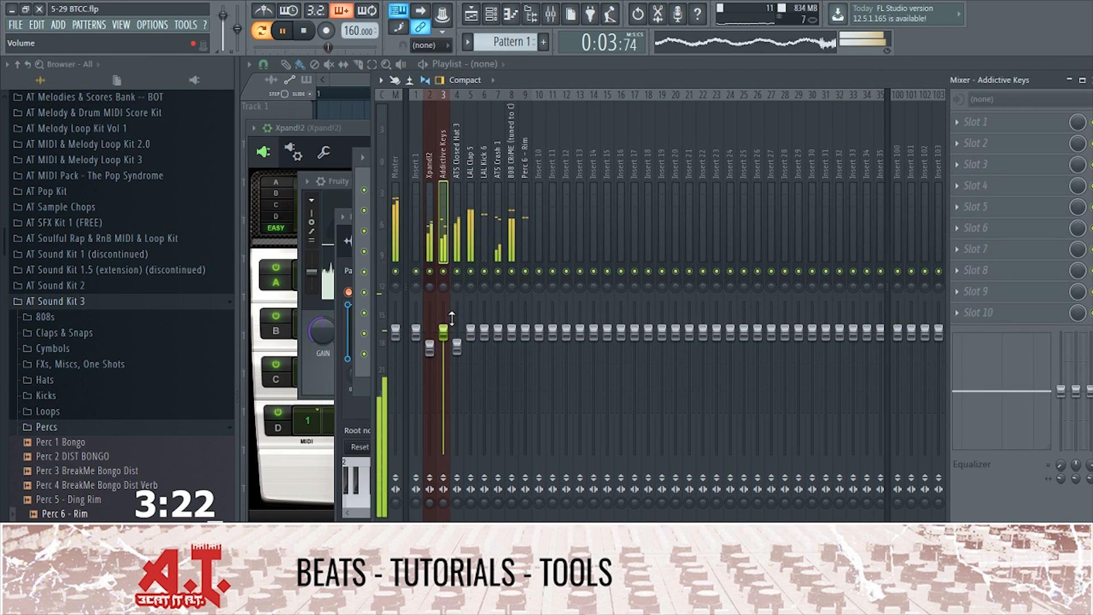
pyautogui.moveTo(443, 330); pyautogui.dragTo(442, 380)
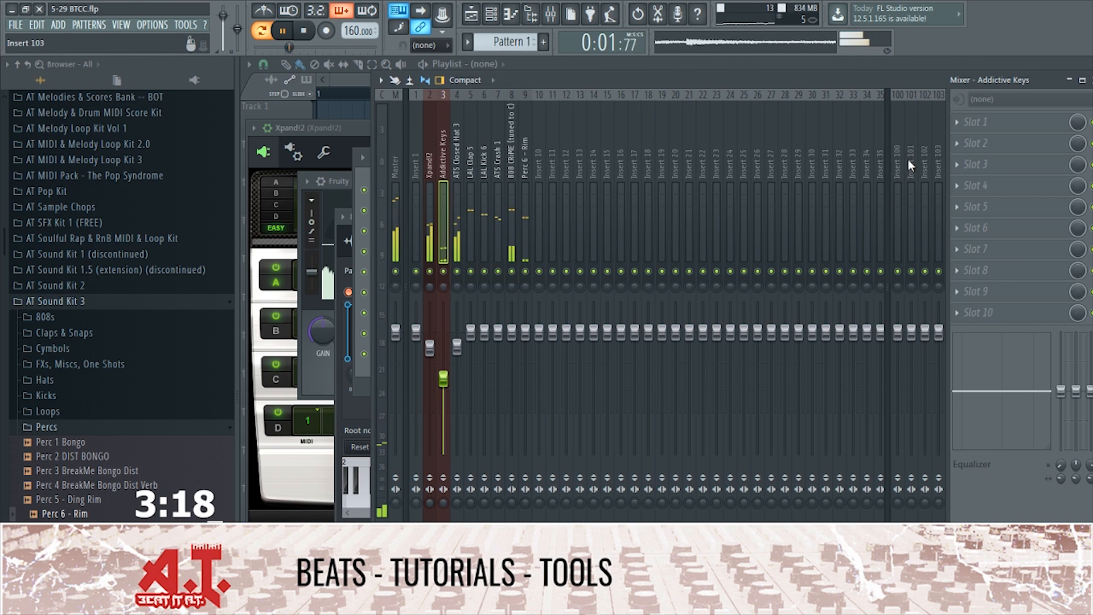
# Step: Add Gross Beat to the Addictive Keys mixer track, load the Beat It AT preset and select its SlowDown2 time slot
pyautogui.click(979, 122)
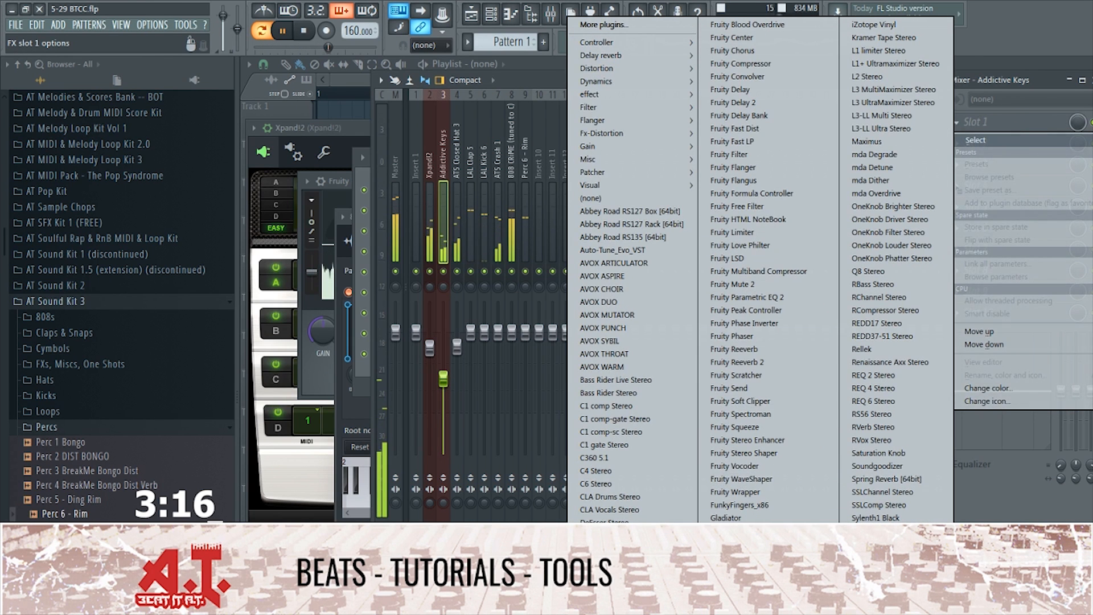
pyautogui.click(734, 530)
pyautogui.click(324, 199)
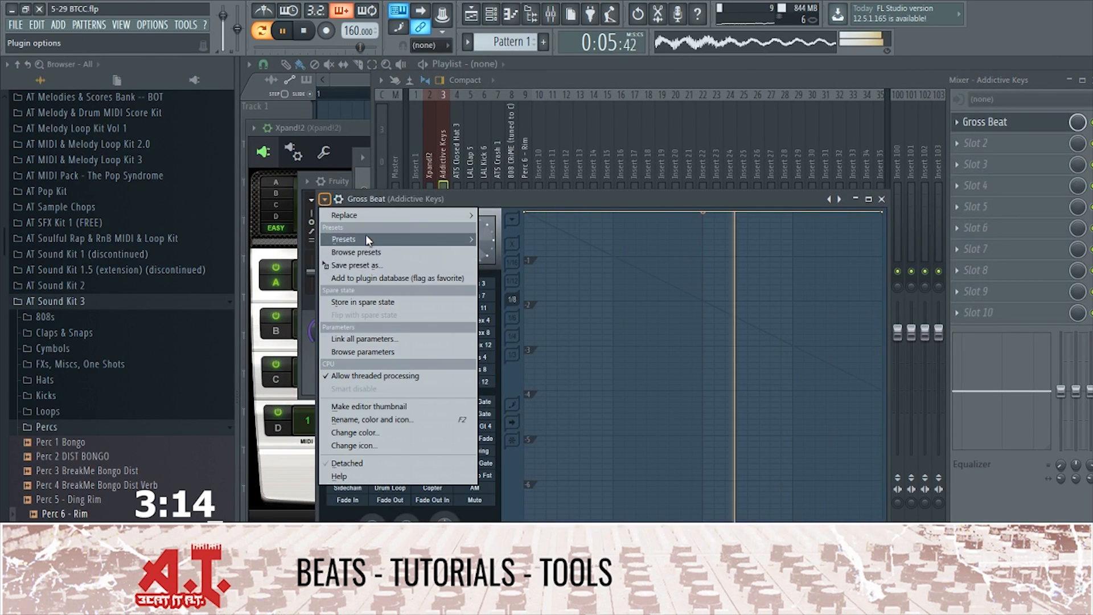
pyautogui.moveTo(366, 238)
pyautogui.click(540, 245)
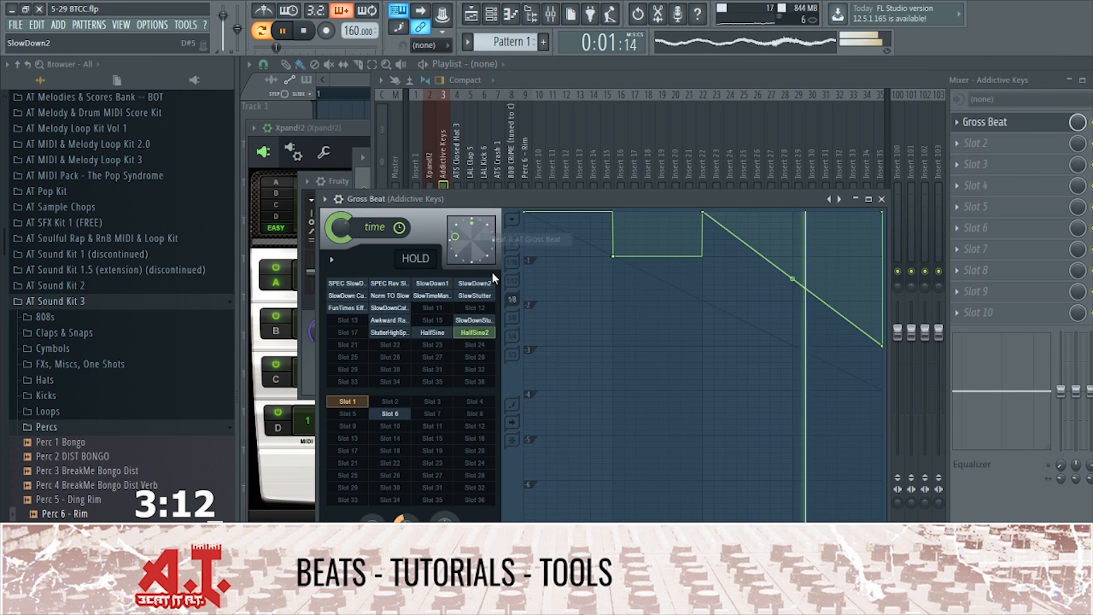
pyautogui.click(481, 283)
pyautogui.click(881, 198)
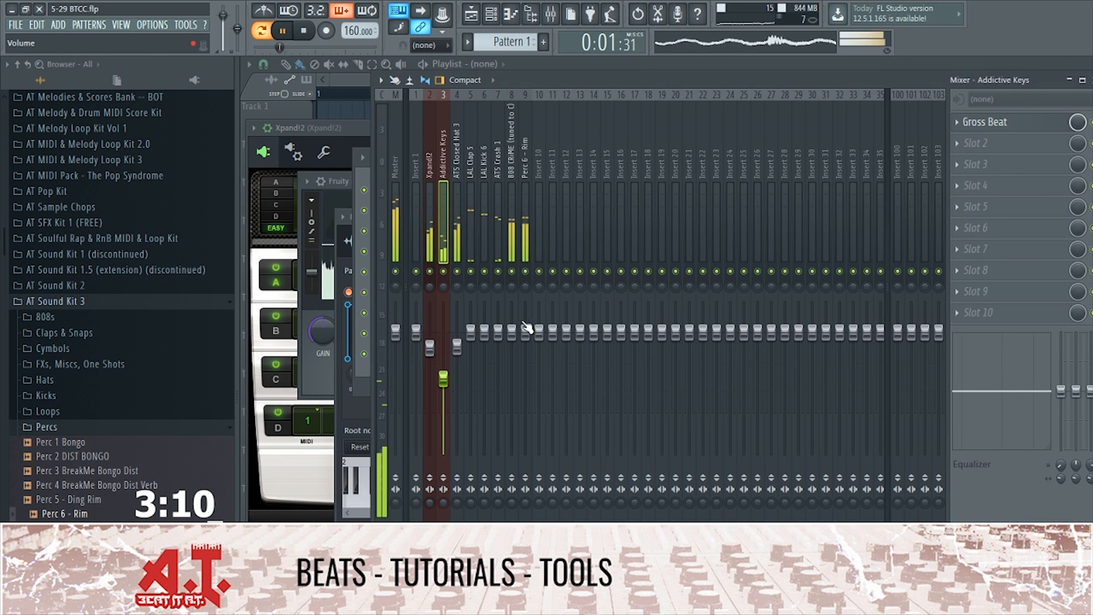
# Step: Add Fruity Parametric EQ 2 to the Addictive Keys track, steeply high-passing the lows with band 1 and slightly boosting bands 3 and 4
pyautogui.click(1031, 148)
pyautogui.click(717, 297)
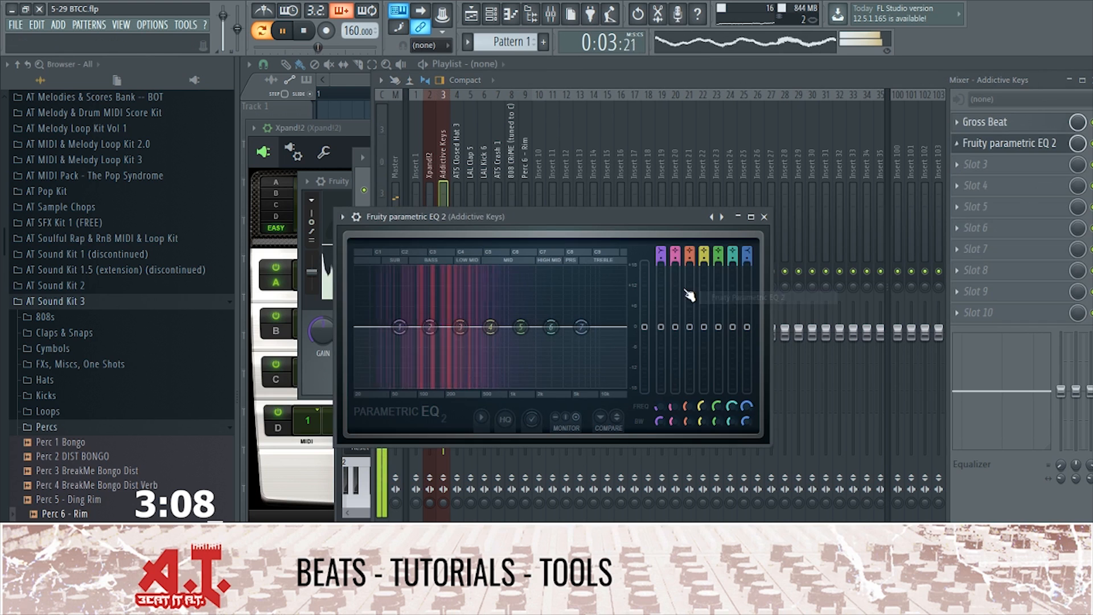
pyautogui.click(659, 255)
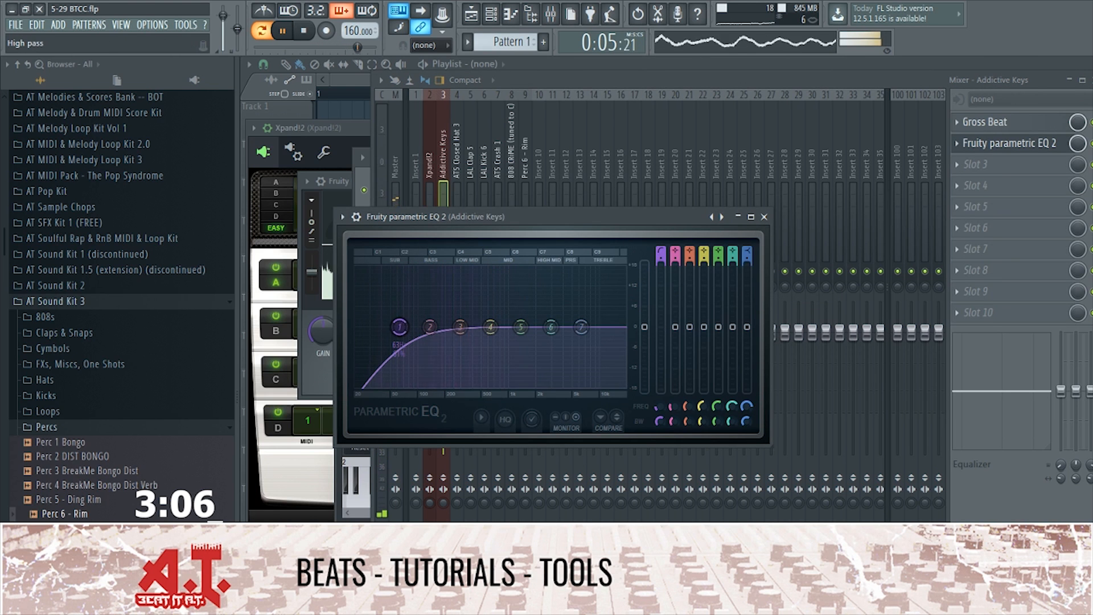
pyautogui.moveTo(660, 260); pyautogui.dragTo(660, 245)
pyautogui.moveTo(400, 327); pyautogui.dragTo(491, 320)
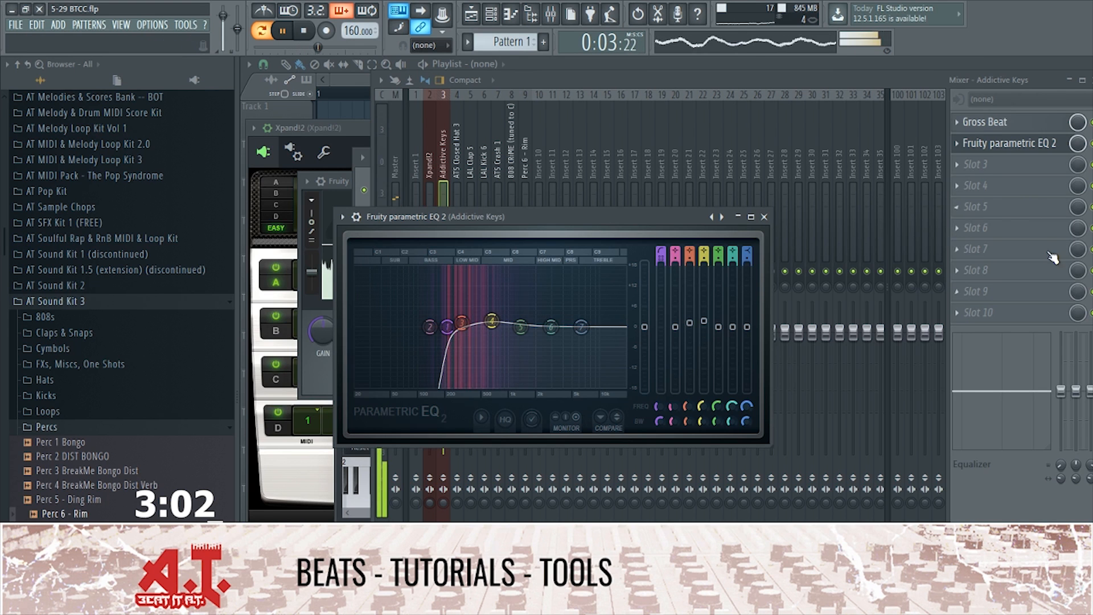
# Step: Transpose all the Addictive Keys notes up one octave in the piano roll
pyautogui.press('F6')
pyautogui.click(994, 191)
pyautogui.hotkey('ctrl', 'Up')
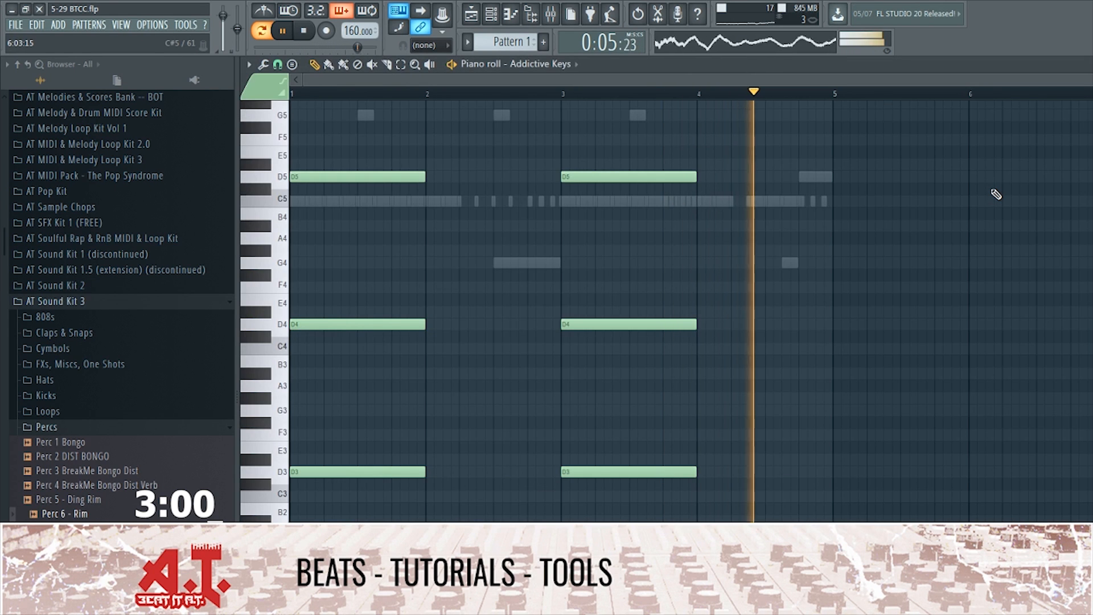
# Step: Add Cym - Orch Crash from AT Sound Kit 1 (discontinued) as a channel on mixer track 10 with its fader slightly lowered
pyautogui.press('F7')
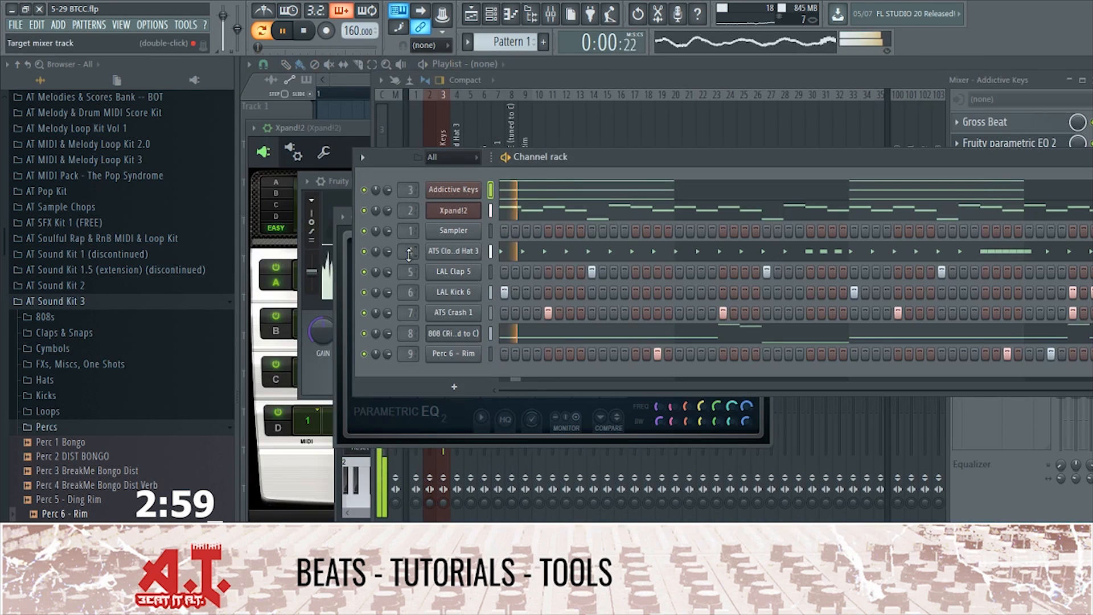
pyautogui.click(68, 427)
pyautogui.click(62, 290)
pyautogui.click(97, 223)
pyautogui.click(98, 225)
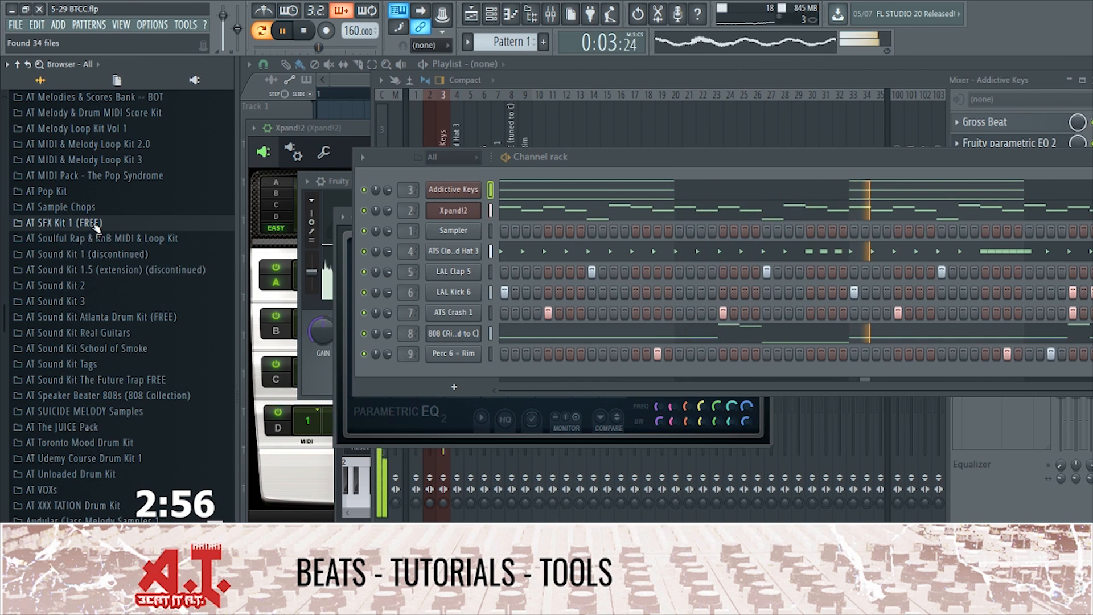
pyautogui.click(86, 254)
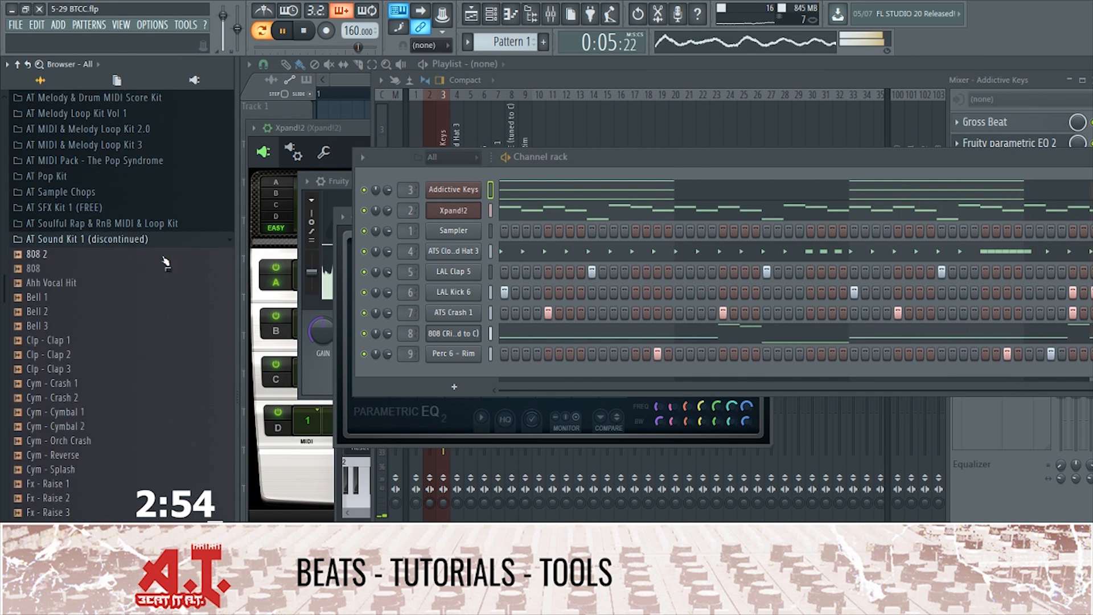
pyautogui.press('space')
pyautogui.moveTo(93, 306); pyautogui.dragTo(507, 373)
pyautogui.hotkey('ctrl', 'l')
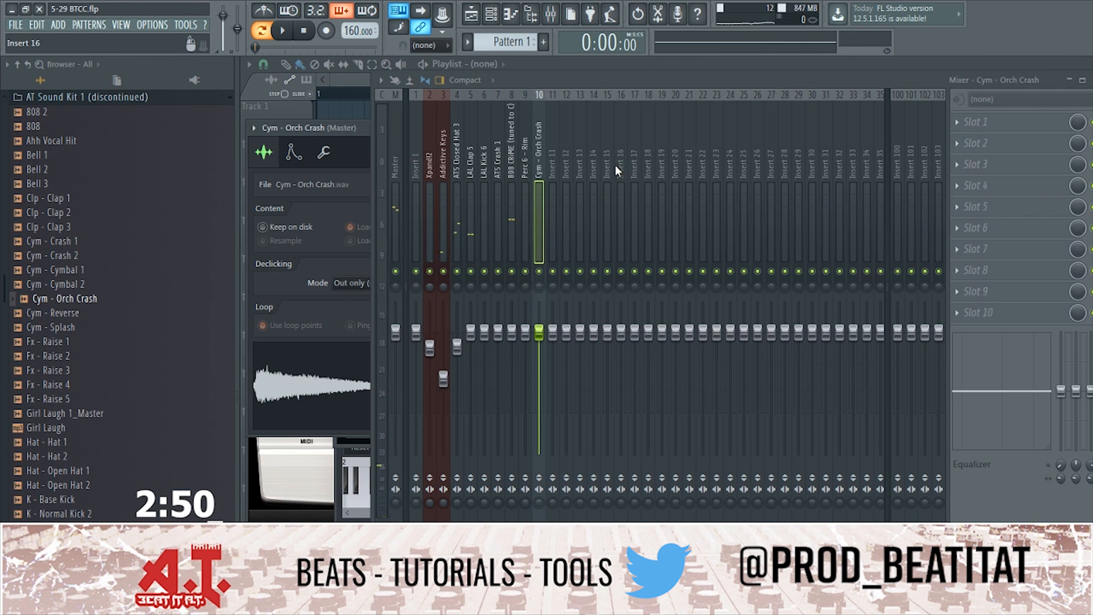
pyautogui.press('space')
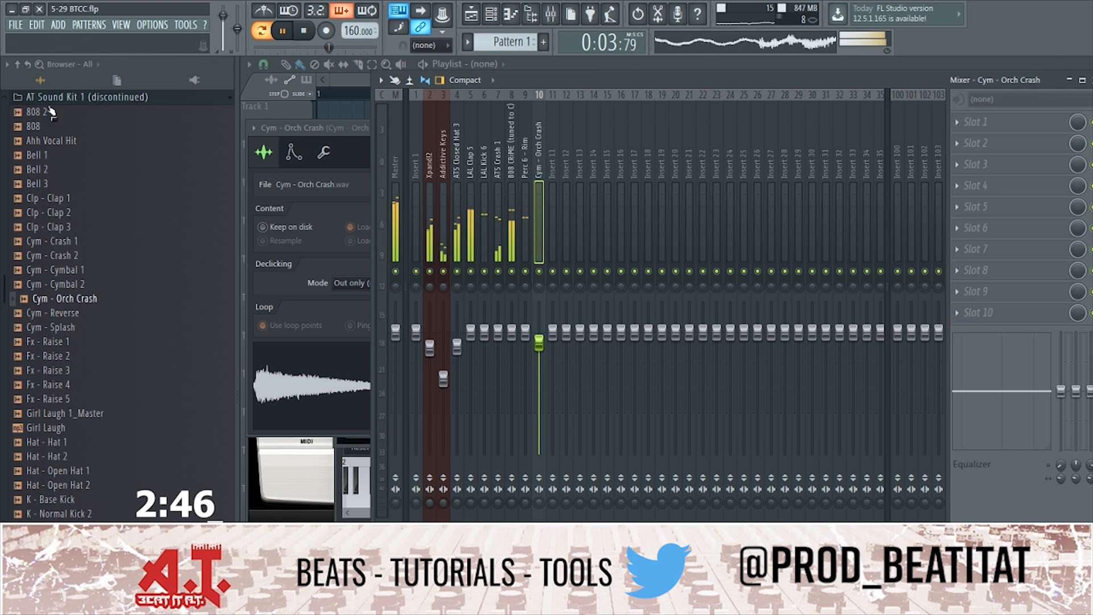
# Step: Apply the Crazy Kick Mix mixer preset to the LAL Kick 6 track and lower its fader to about -2.1 dB
pyautogui.click(86, 97)
pyautogui.scroll(8, 73, 214)
pyautogui.click(54, 191)
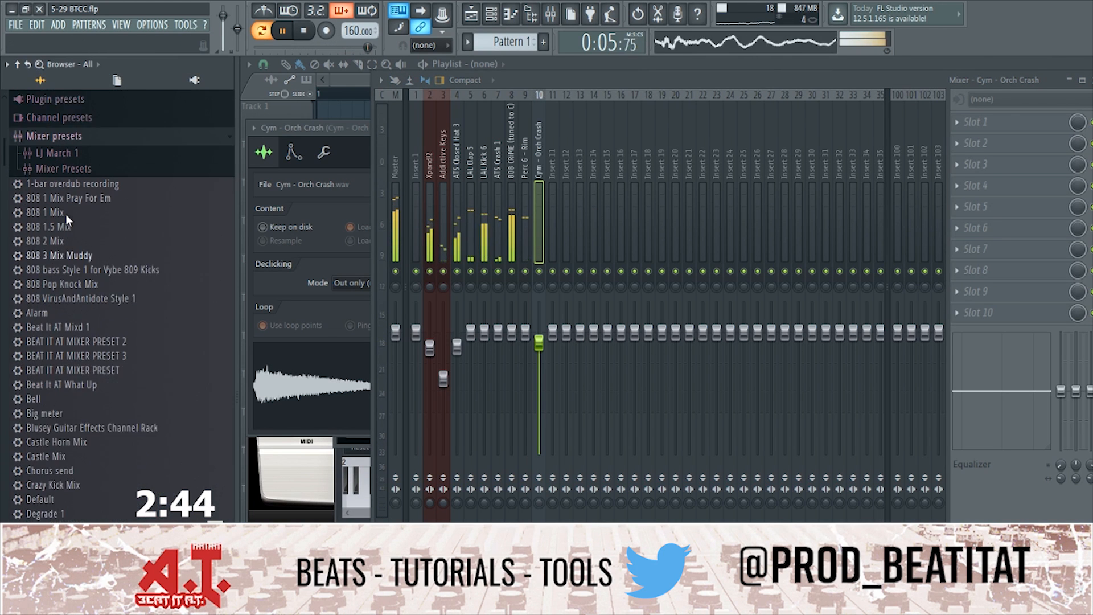
pyautogui.moveTo(79, 448); pyautogui.dragTo(484, 189)
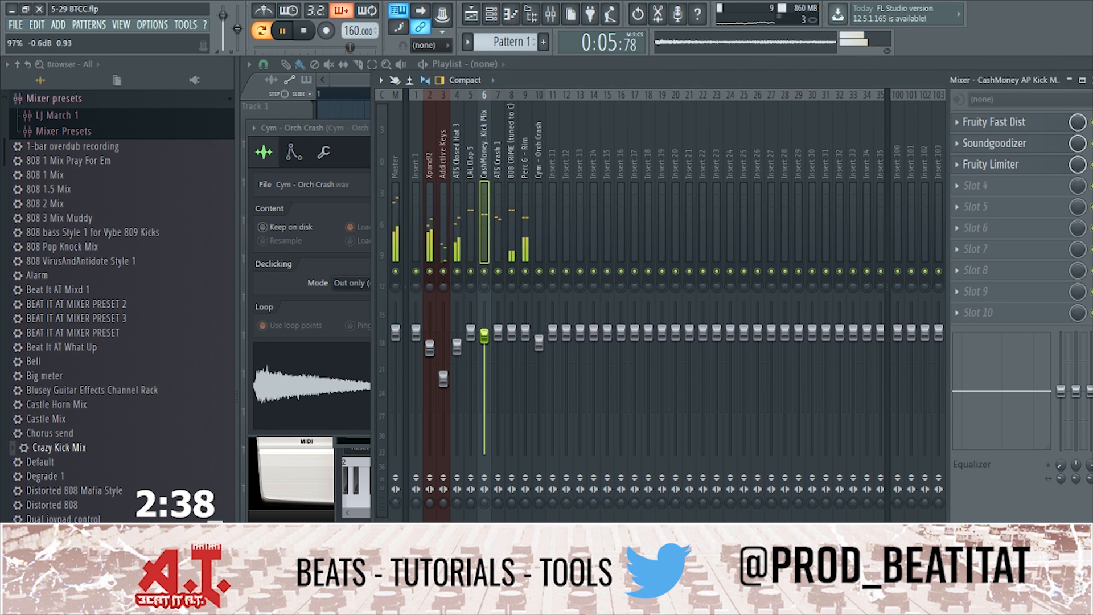
pyautogui.moveTo(484, 337); pyautogui.dragTo(487, 345)
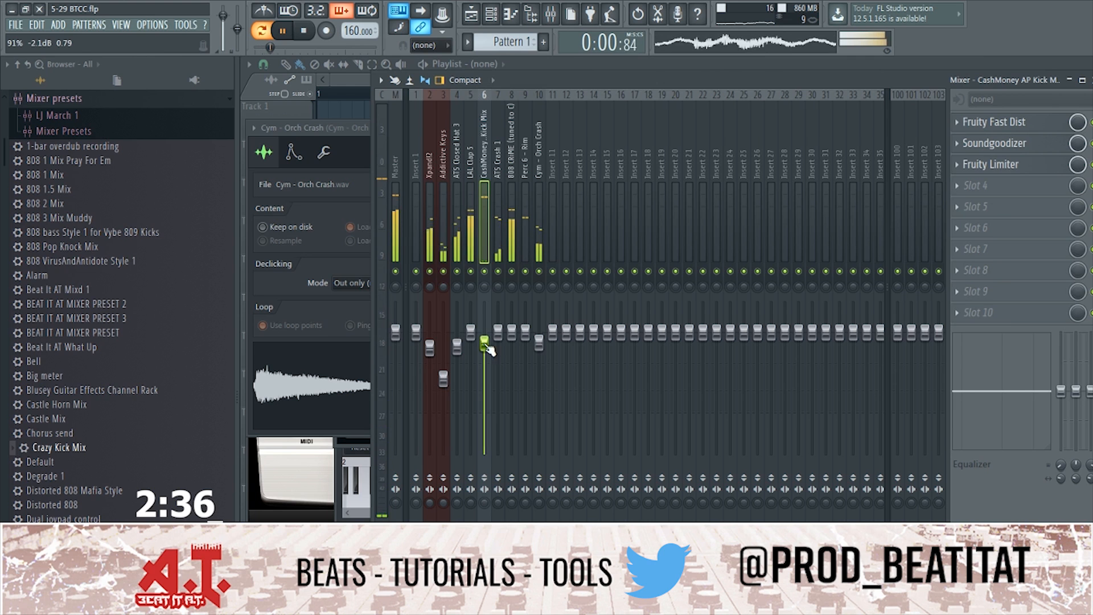
# Step: Add Fruity Parametric EQ 2 to the 808 track, cutting bands 1 and 7 and boosting band 2 about 2.2 dB near 76 Hz
pyautogui.click(504, 221)
pyautogui.click(510, 220)
pyautogui.click(975, 122)
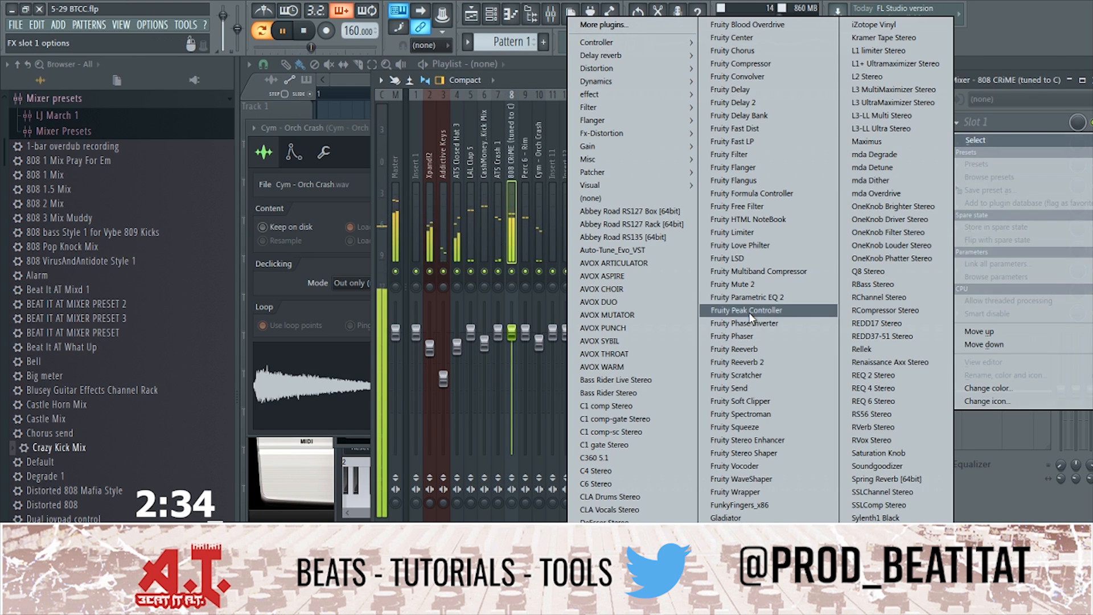
pyautogui.click(740, 297)
pyautogui.moveTo(493, 239); pyautogui.dragTo(443, 282)
pyautogui.moveTo(342, 239); pyautogui.dragTo(318, 231)
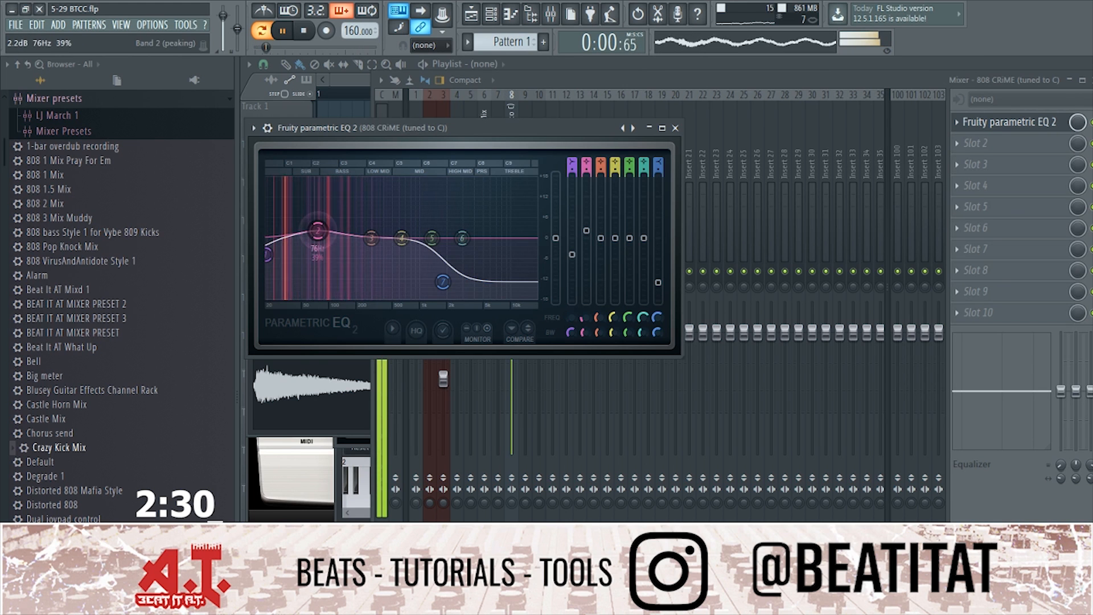
pyautogui.click(675, 127)
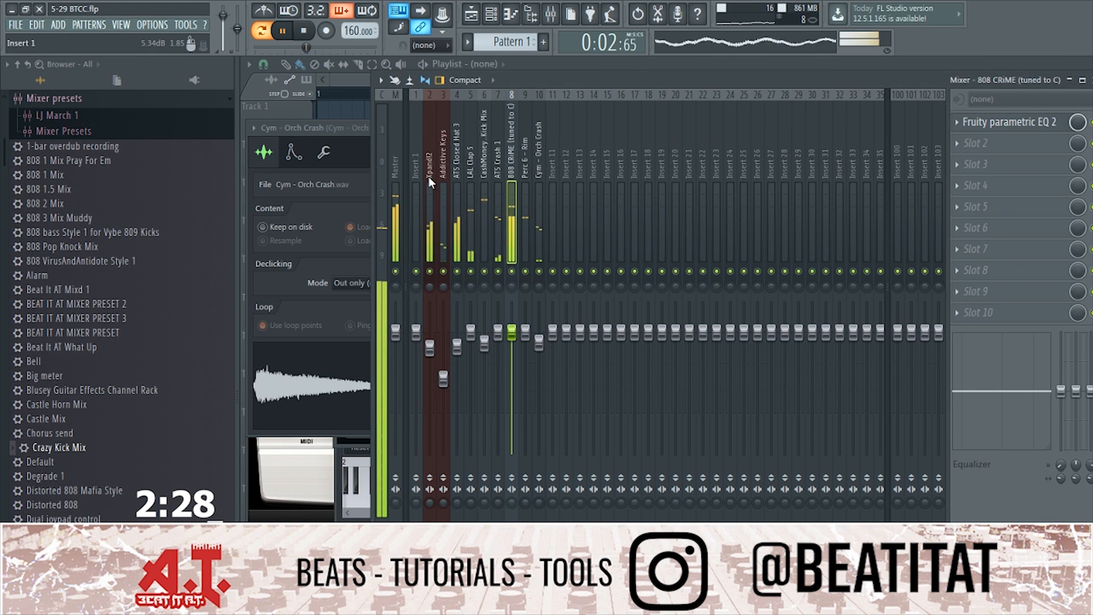
# Step: Add Fruity Parametric EQ 2 to the Master, cutting bands 1 and 7, boosting band 2 about 2.2 dB near 81 Hz and band 6 slightly
pyautogui.click(395, 188)
pyautogui.click(1016, 123)
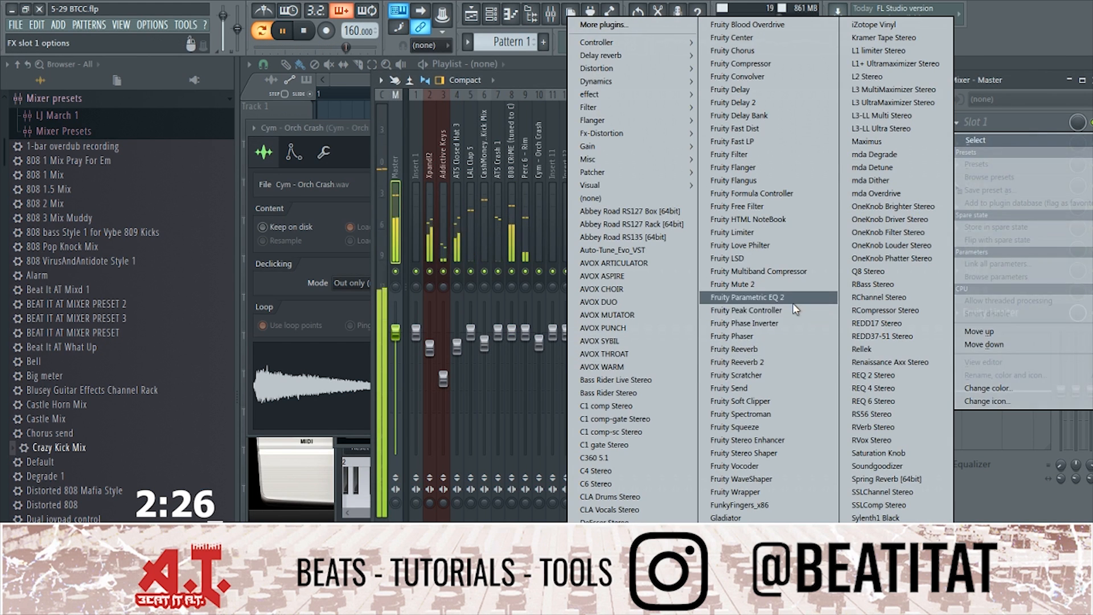
pyautogui.click(758, 299)
pyautogui.moveTo(372, 275); pyautogui.dragTo(320, 286)
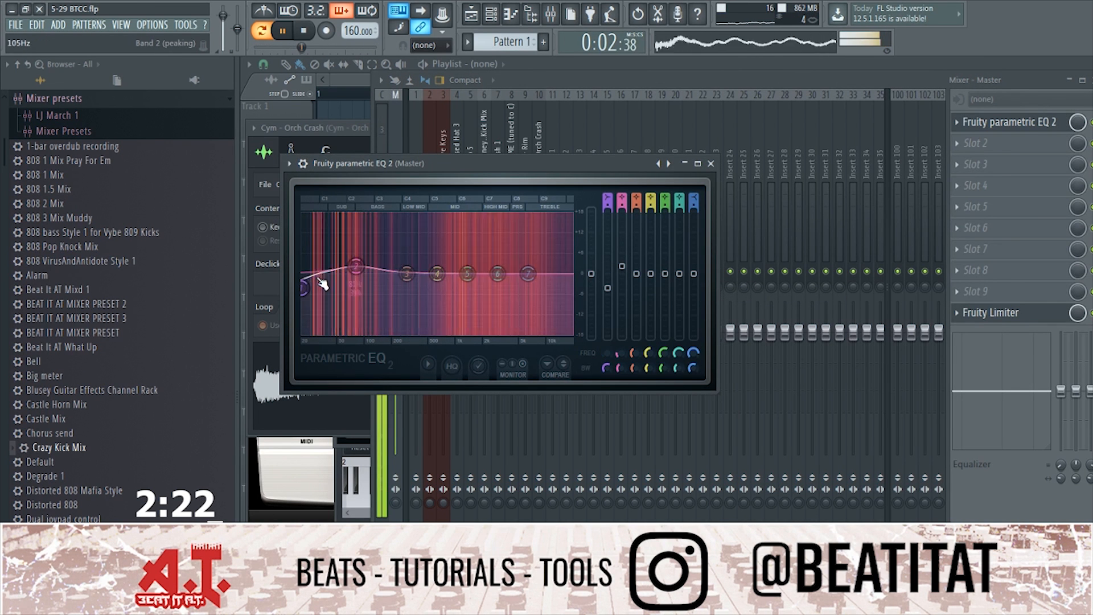
pyautogui.moveTo(528, 274)
pyautogui.mouseDown()
pyautogui.moveTo(571, 291)
pyautogui.moveTo(521, 271)
pyautogui.mouseUp()
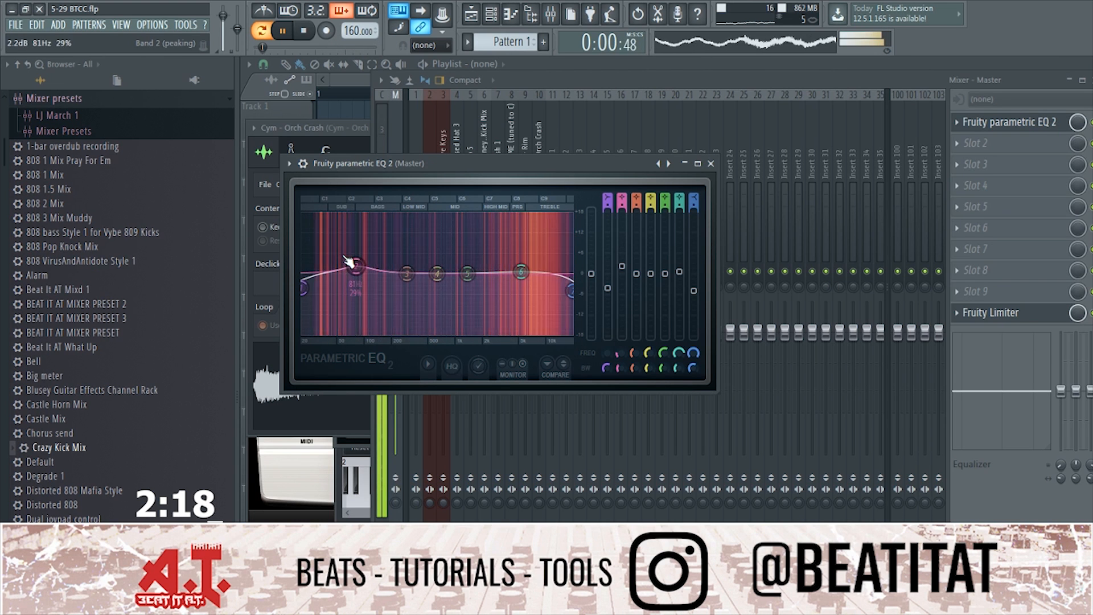
pyautogui.moveTo(356, 265); pyautogui.dragTo(436, 274)
pyautogui.click(710, 163)
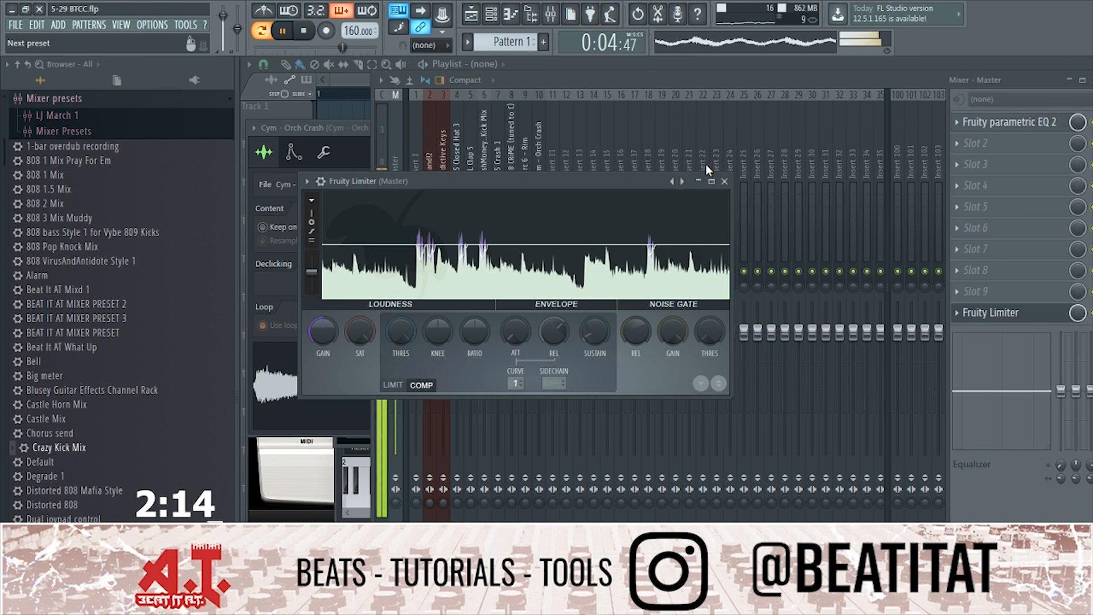
pyautogui.click(723, 182)
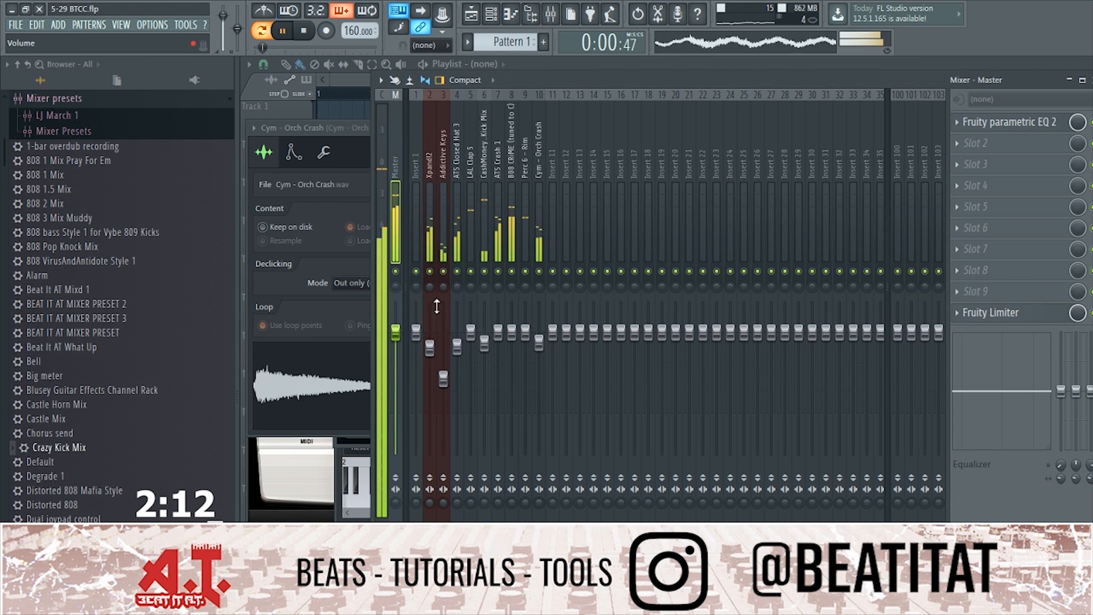
# Step: Lower the kick track's fader to about -2.8 dB
pyautogui.click(433, 226)
pyautogui.click(472, 211)
pyautogui.click(484, 210)
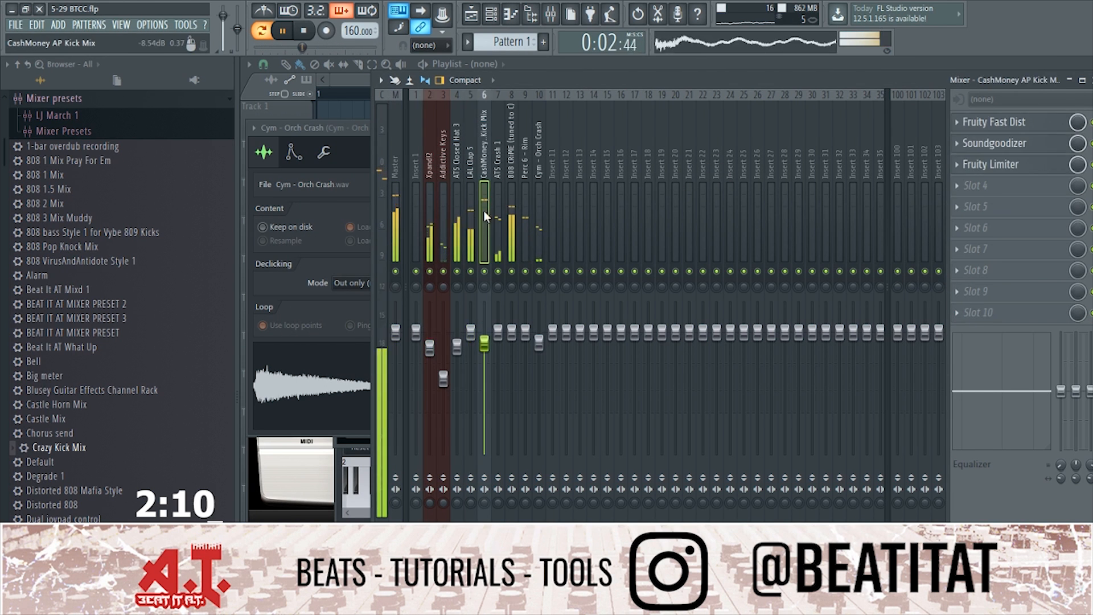
pyautogui.click(473, 231)
pyautogui.click(484, 256)
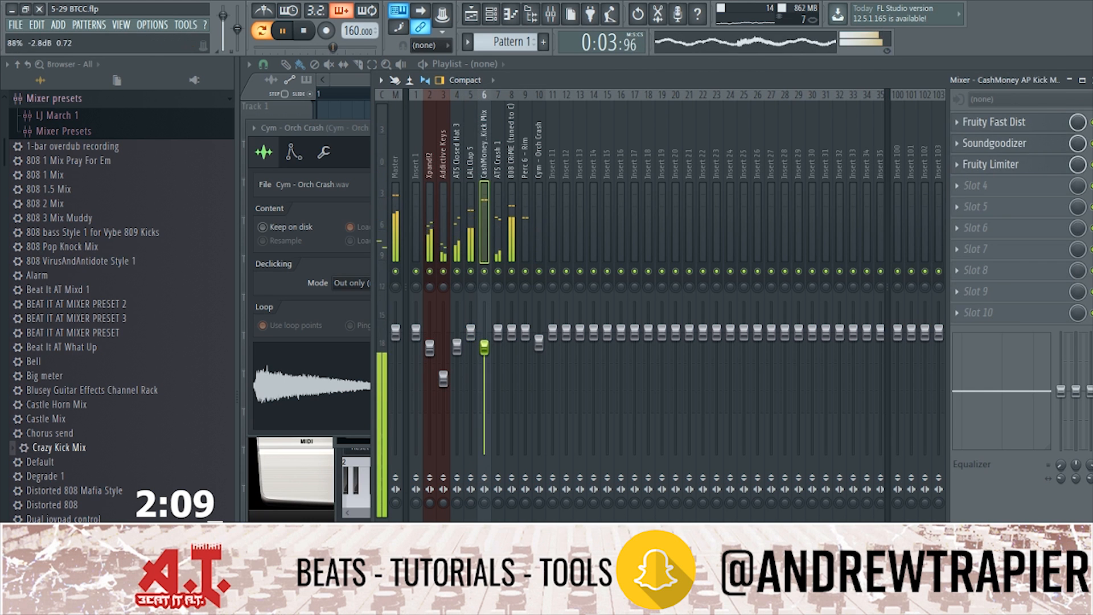
# Step: Move the 808 mixer track to position 6, between the clap and the kick
pyautogui.click(512, 251)
pyautogui.hotkey('alt', 'Left')
pyautogui.hotkey('alt', 'Left')
pyautogui.hotkey('alt', 'Left')
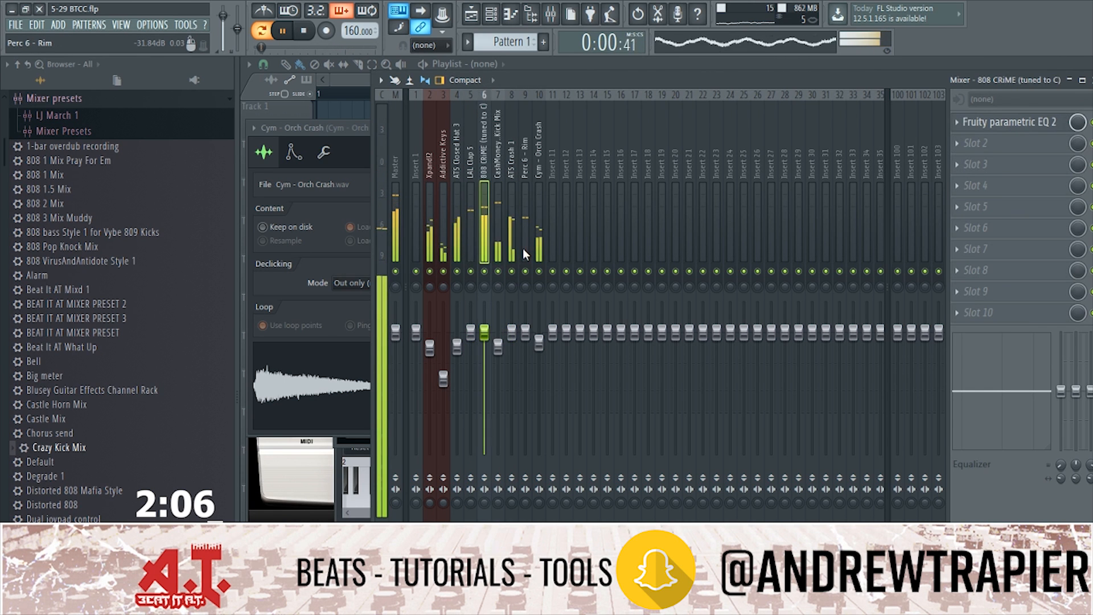
# Step: Stop playback and move the Pattern 1 clip in the playlist to the start of bar 1 on Track 1
pyautogui.press('space')
pyautogui.press('F5')
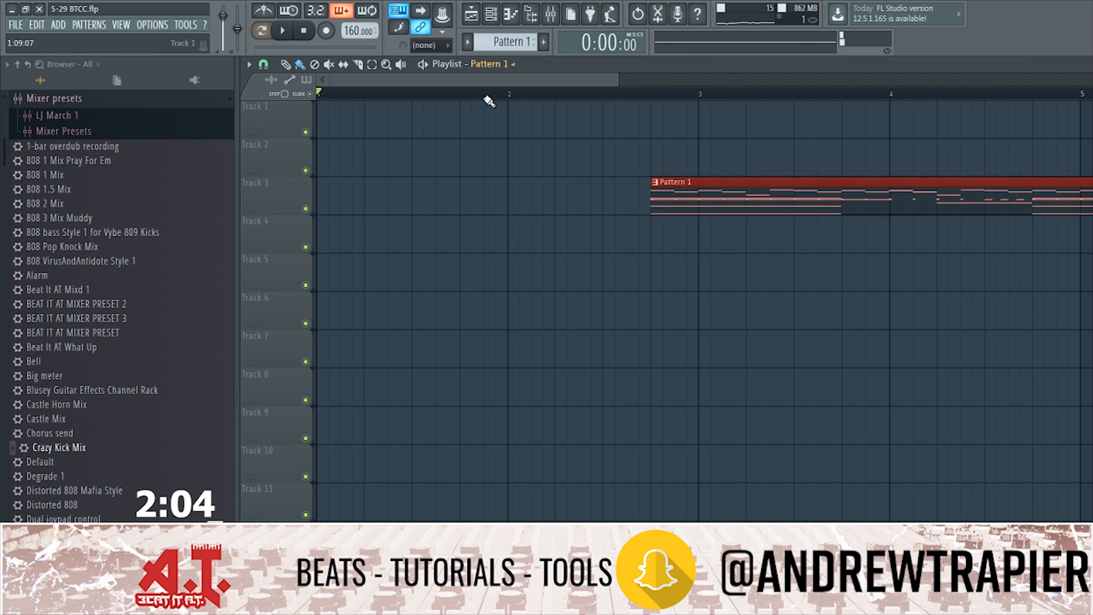
pyautogui.moveTo(676, 181); pyautogui.dragTo(342, 108)
pyautogui.scroll(-4, 485, 282)
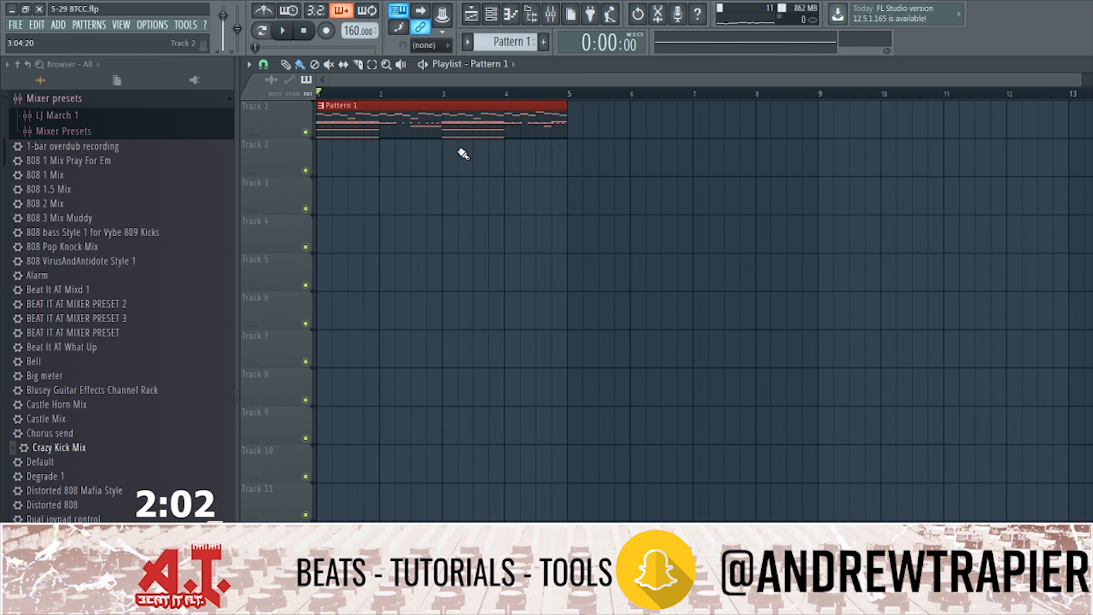
# Step: Copy the Pattern 1 clip to bar 5 on Track 1 and make the clip at bar 1 unique
pyautogui.moveTo(465, 130); pyautogui.dragTo(709, 155)
pyautogui.click(321, 106)
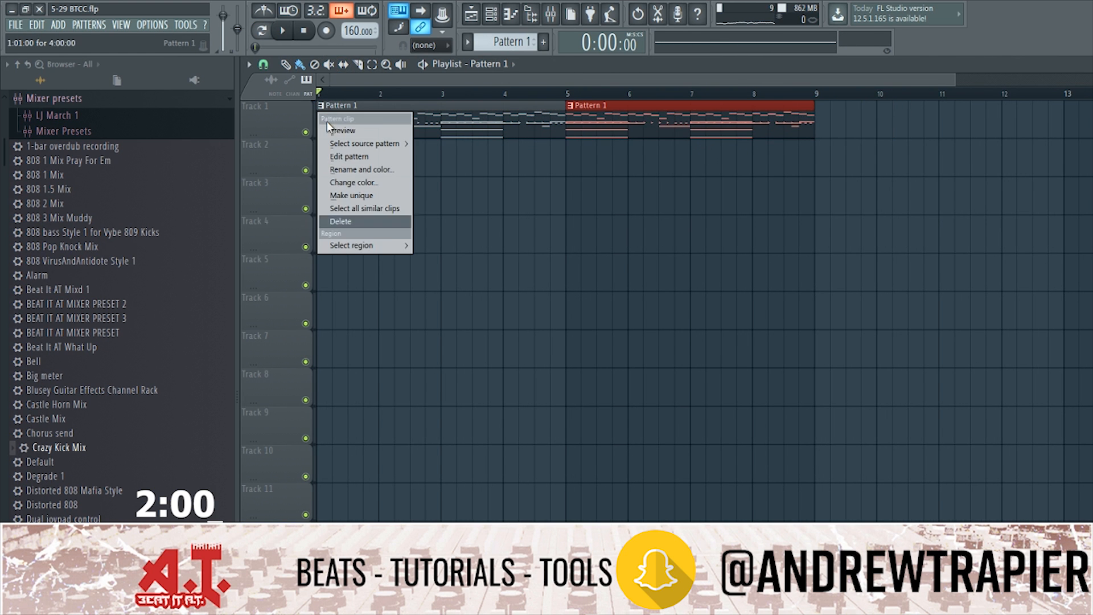
pyautogui.click(365, 198)
# Step: Clear the closed hat, clap, kick, ATS crash and rim parts from Pattern 2
pyautogui.doubleClick(424, 122)
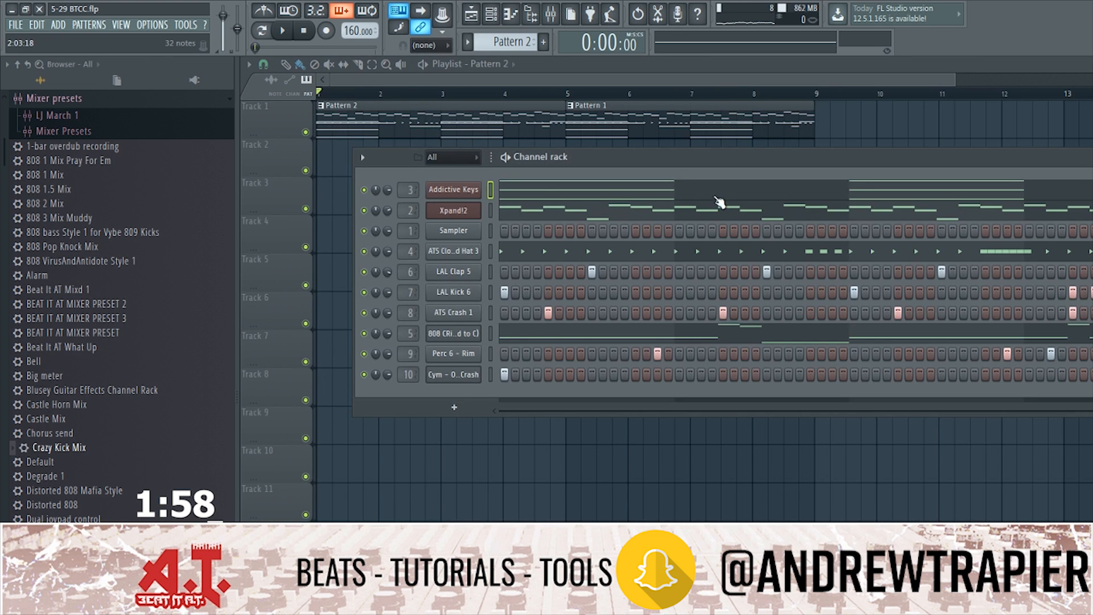
pyautogui.click(617, 253)
pyautogui.hotkey('ctrl', 'a')
pyautogui.press('Delete')
pyautogui.press('Escape')
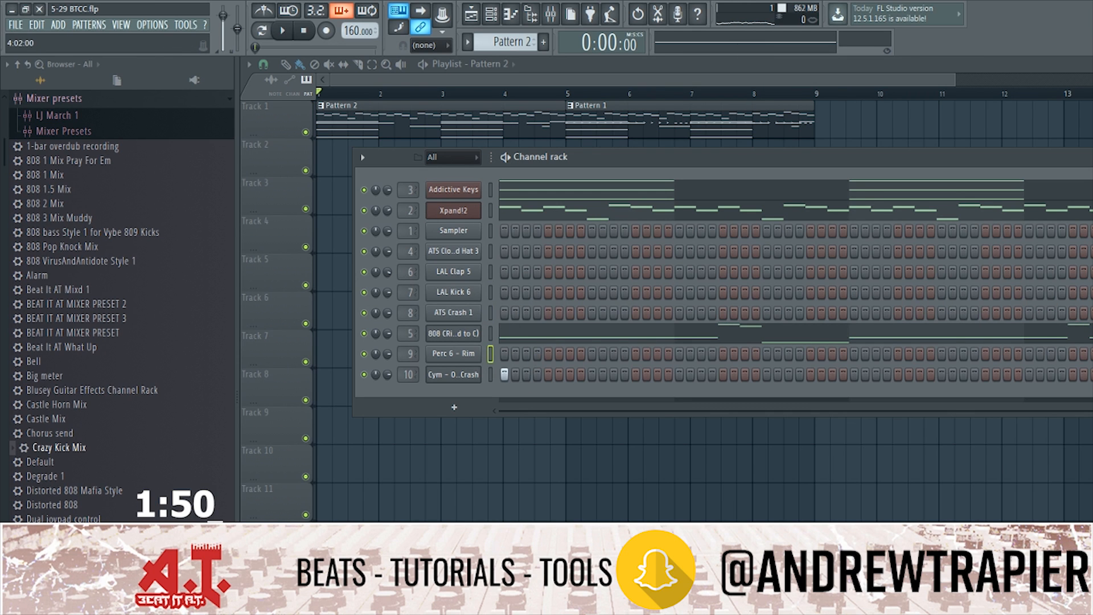
# Step: Delete the 808 notes and the orchestral cymbal hit from Pattern 2, keeping only the Addictive Keys and Xpand!2 parts
pyautogui.click(628, 344)
pyautogui.hotkey('ctrl', 'a')
pyautogui.press('Delete')
pyautogui.press('Escape')
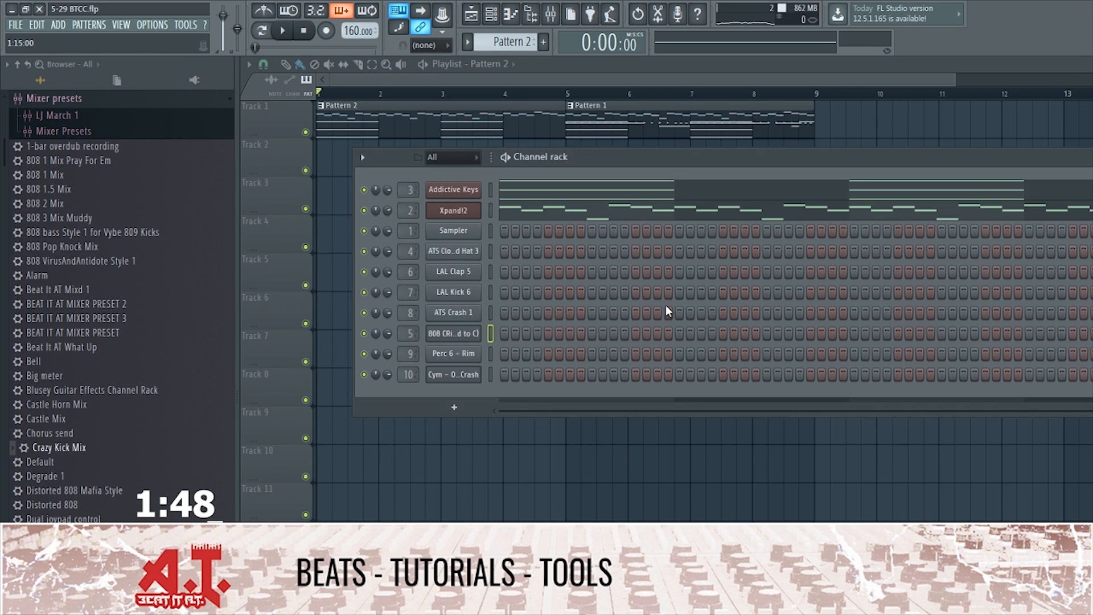
pyautogui.press('Escape')
# Step: Shift the clips four bars later, then arrange Track 1 with Pattern 2 at bars 1 and 5 and Pattern 1 at bars 9 and 13
pyautogui.hotkey('ctrl', 'a')
pyautogui.moveTo(606, 117); pyautogui.dragTo(848, 119)
pyautogui.hotkey('ctrl', 'd')
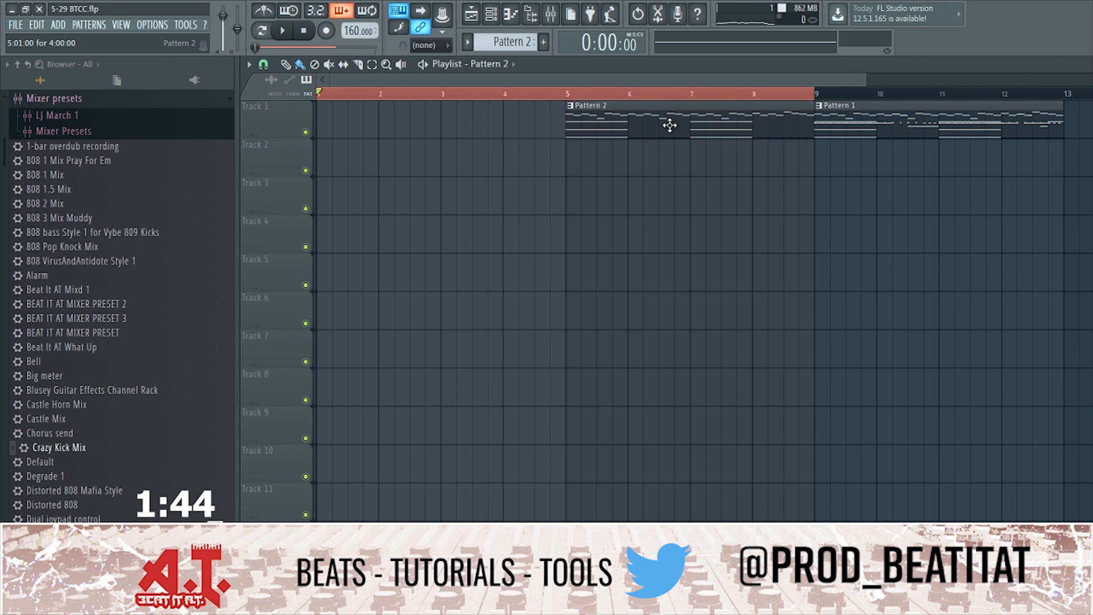
pyautogui.click(340, 125)
pyautogui.hotkey('ctrl', 'a')
pyautogui.hotkey('ctrl', 'd')
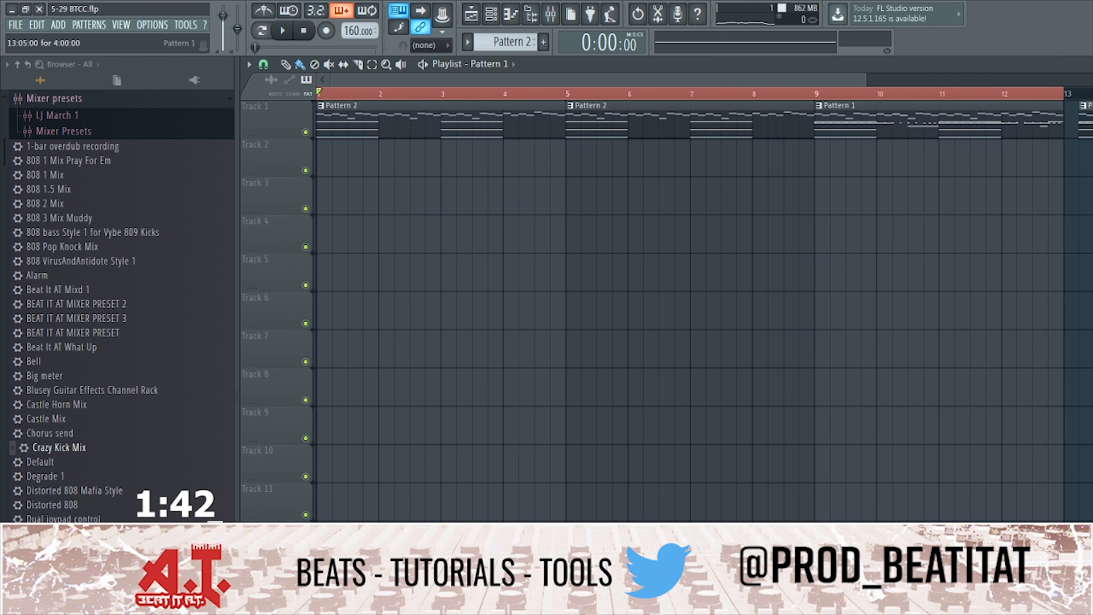
pyautogui.scroll(-3, 898, 254)
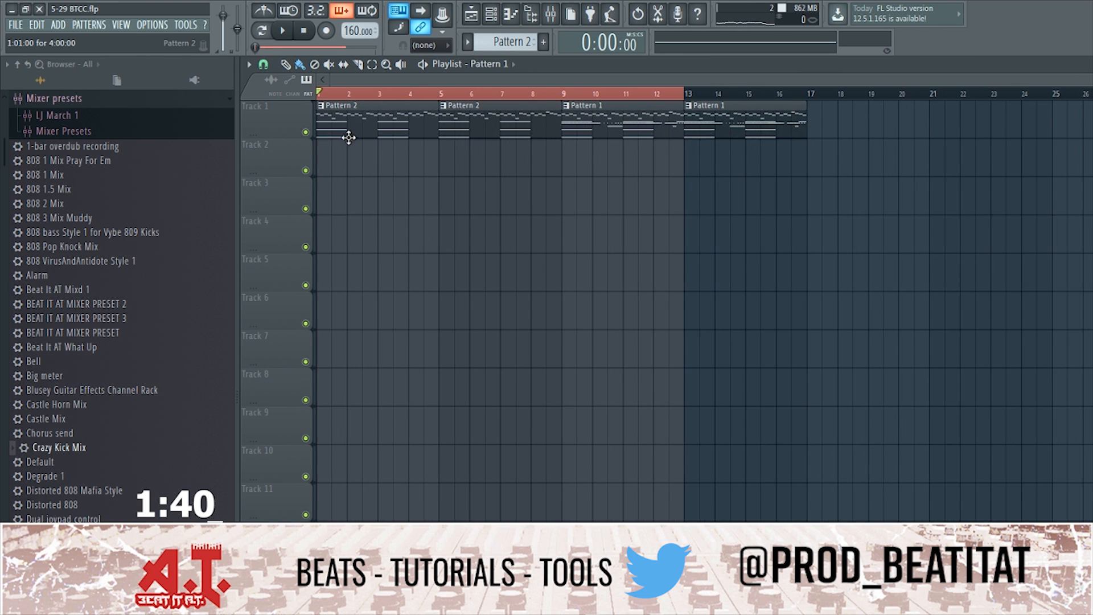
# Step: Move both Pattern 2 clips down to Track 2 and duplicate the two Pattern 1 clips to bars 17 and 21
pyautogui.moveTo(550, 126); pyautogui.dragTo(367, 85)
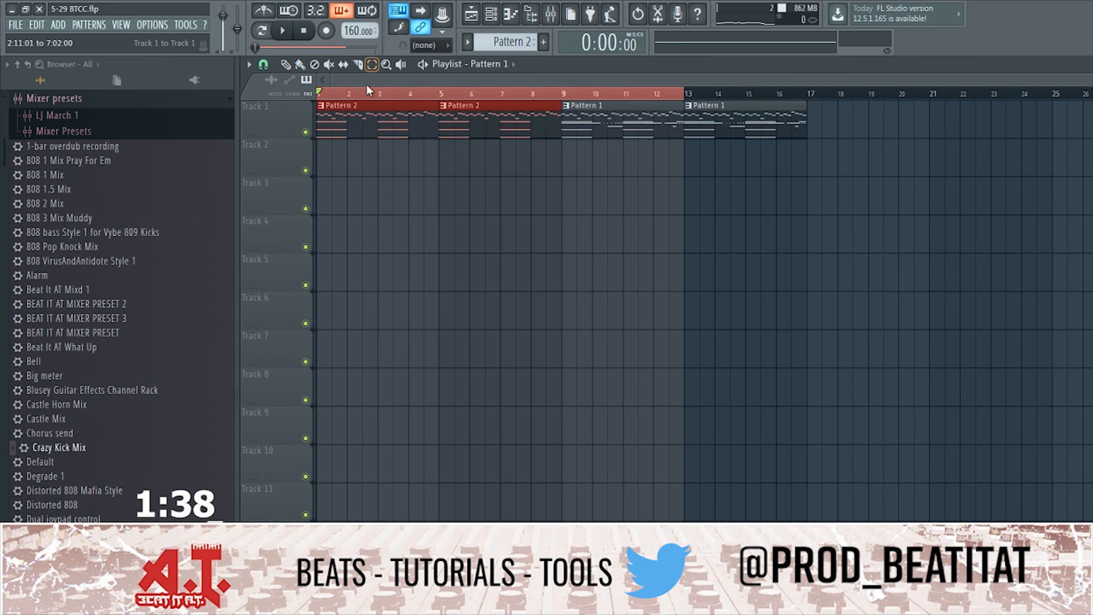
pyautogui.hotkey('shift', 'Down')
pyautogui.keyDown('ctrl'); pyautogui.click(789, 189); pyautogui.keyUp('ctrl')
pyautogui.moveTo(788, 189); pyautogui.dragTo(553, 111)
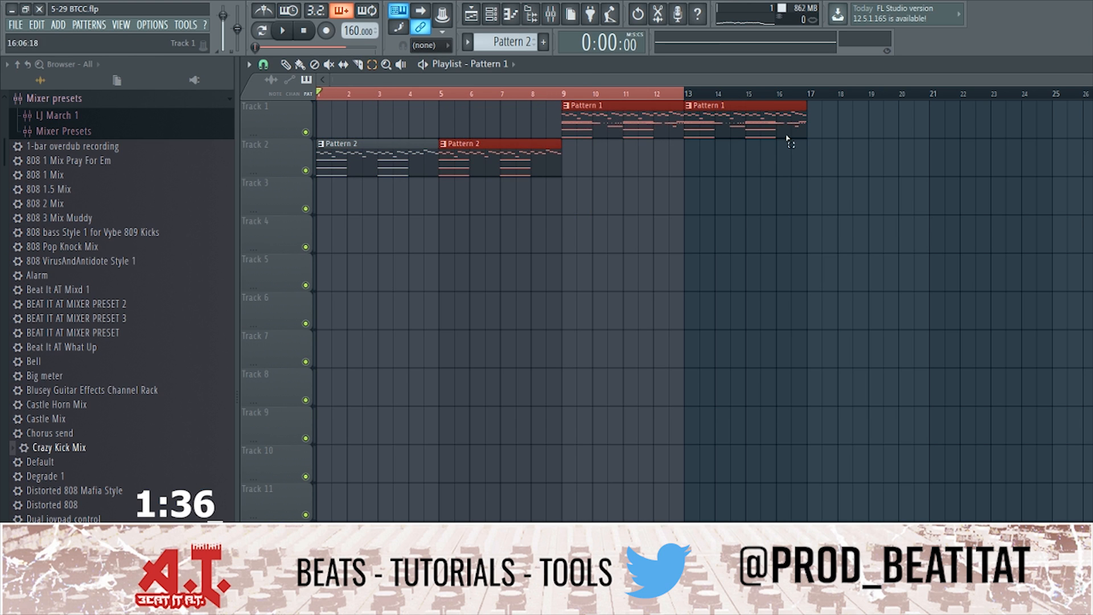
pyautogui.moveTo(900, 221); pyautogui.dragTo(586, 74)
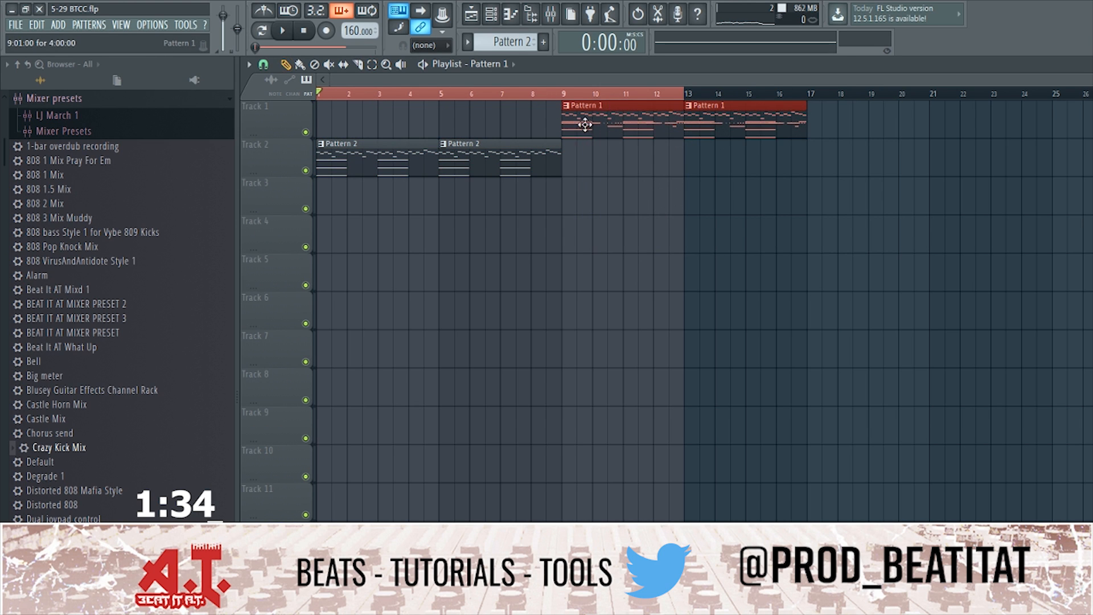
pyautogui.hotkey('ctrl', 'b')
pyautogui.keyDown('ctrl'); pyautogui.click(810, 177); pyautogui.keyUp('ctrl')
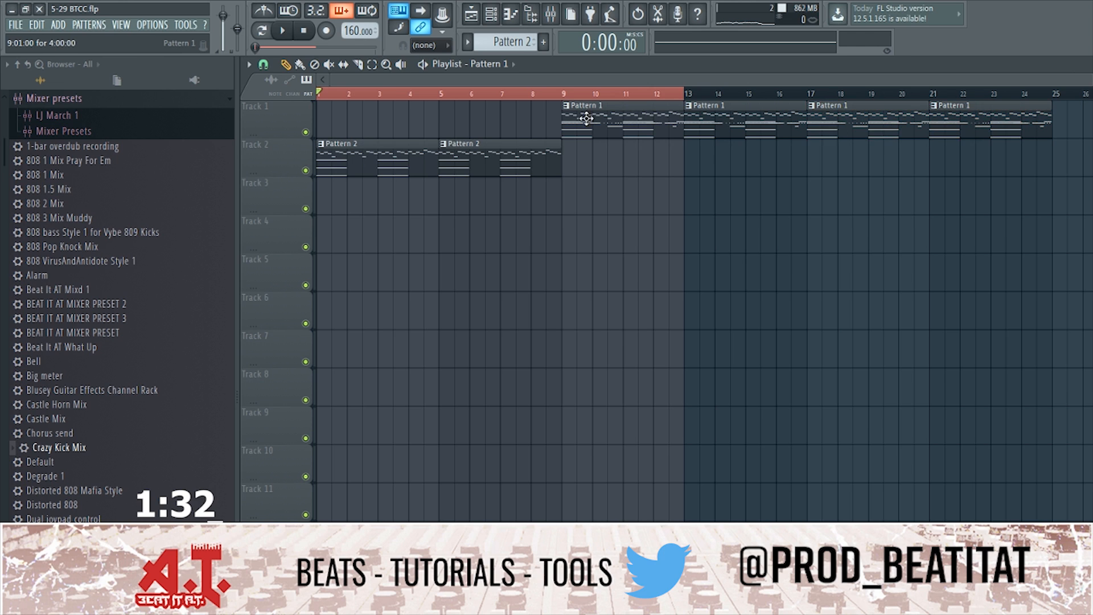
# Step: Make the bar 9 clip unique and place it on Track 3 at bars 9 and 13, removing the Pattern 1 clip at bar 13
pyautogui.click(569, 108)
pyautogui.click(605, 197)
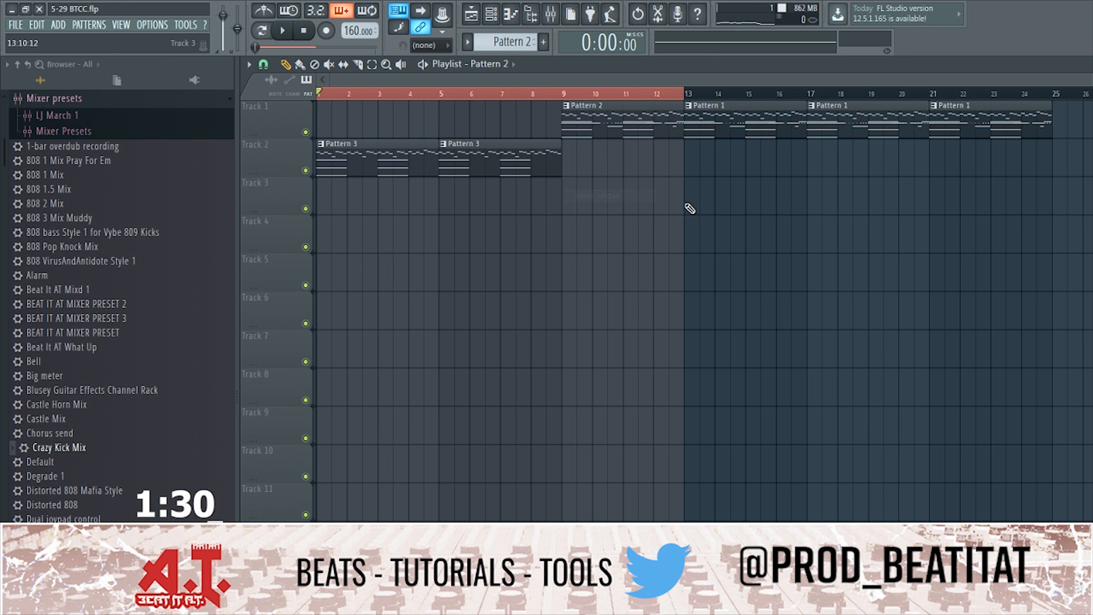
pyautogui.moveTo(633, 138); pyautogui.dragTo(633, 206)
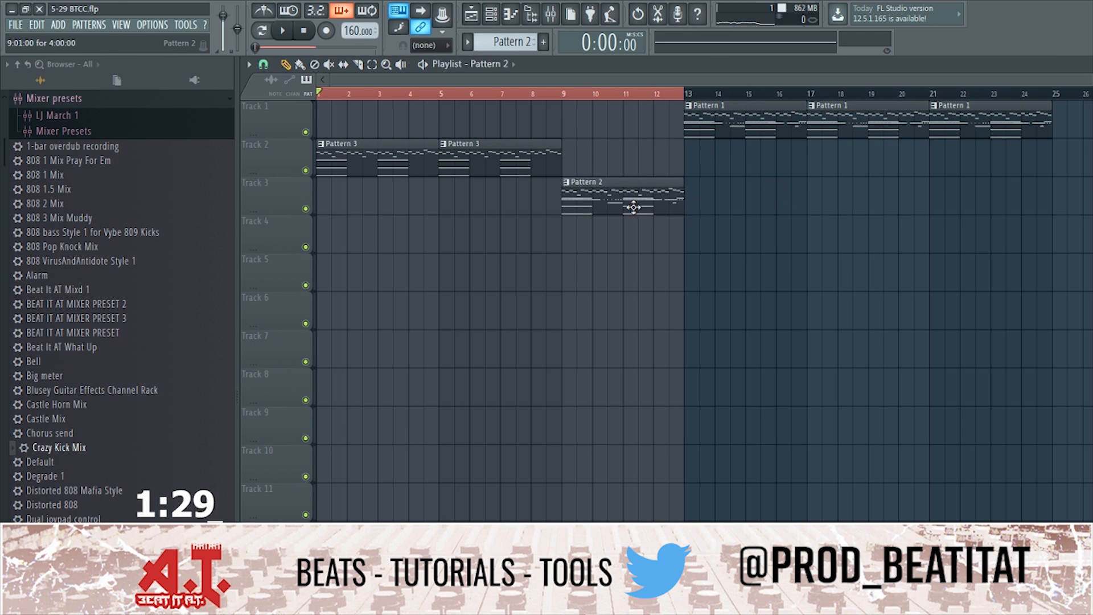
pyautogui.click(687, 198)
pyautogui.rightClick(696, 134)
# Step: Delete the Addictive Keys notes from the pattern used at bars 9 and 13 on Track 3
pyautogui.doubleClick(650, 183)
pyautogui.press('F6')
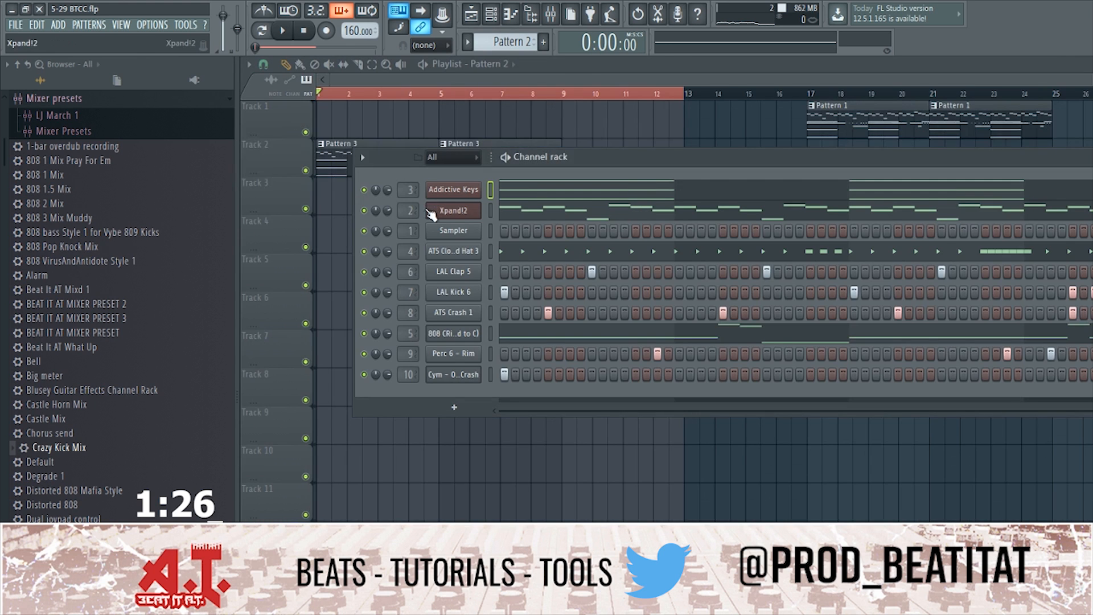
pyautogui.click(518, 195)
pyautogui.hotkey('ctrl', 'a')
pyautogui.press('Delete')
pyautogui.press('Escape')
pyautogui.press('Escape')
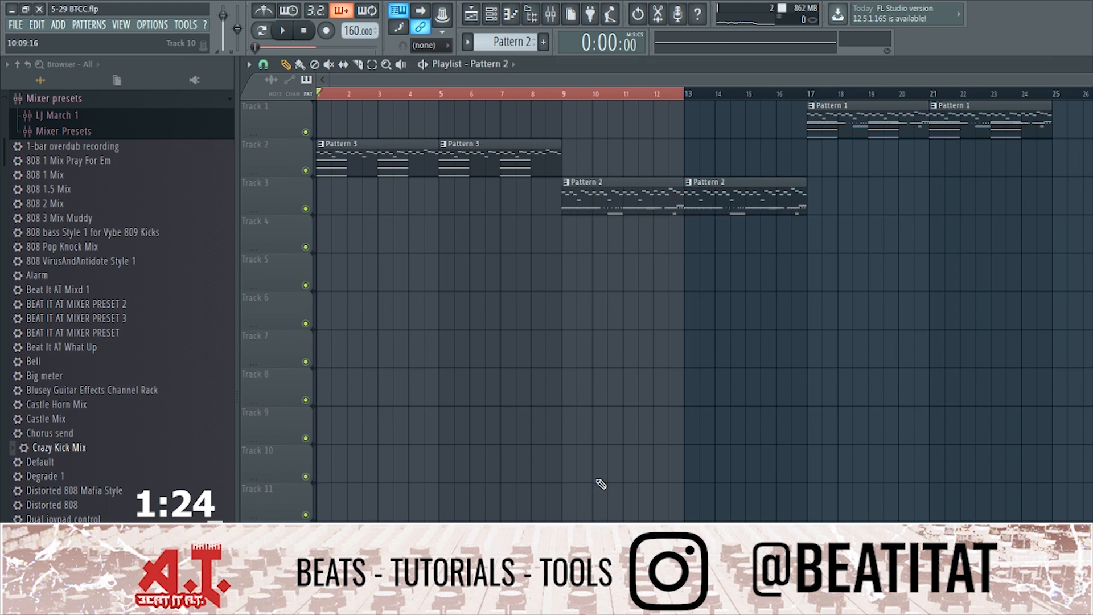
# Step: Set the playlist time selection to the whole arrangement, bars 1 to 24, and save the project
pyautogui.hotkey('ctrl', 'a')
pyautogui.hotkey('ctrl', 'd')
pyautogui.hotkey('ctrl', 's')
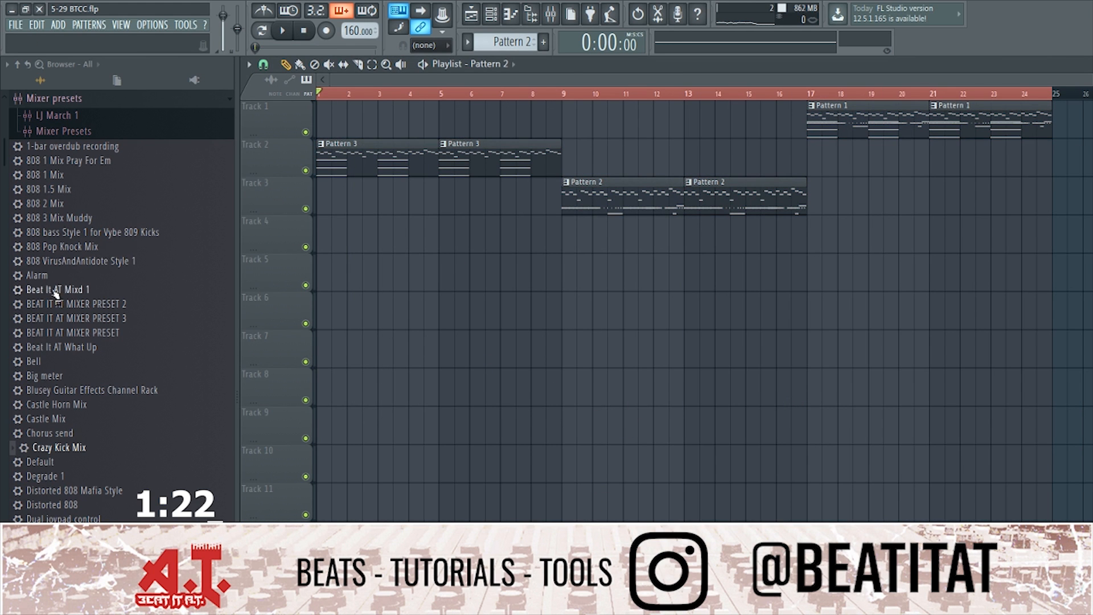
# Step: Audition the vocal samples in AT SFX Kit 1 (FREE) and place AT WHOO at bar 9 on Track 4
pyautogui.click(41, 118)
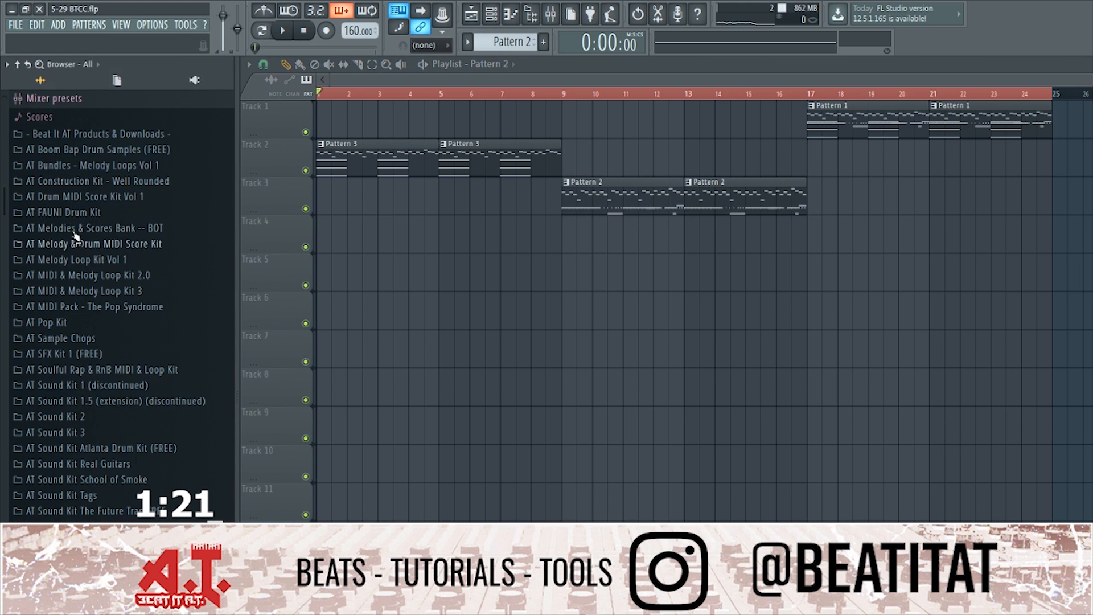
pyautogui.click(85, 353)
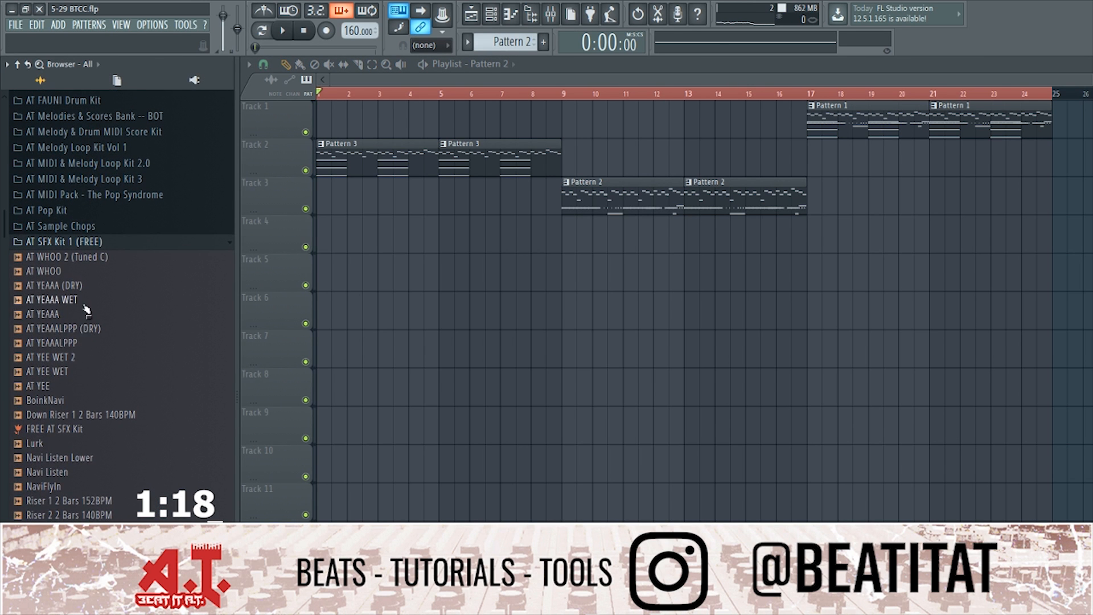
pyautogui.click(80, 342)
pyautogui.click(86, 329)
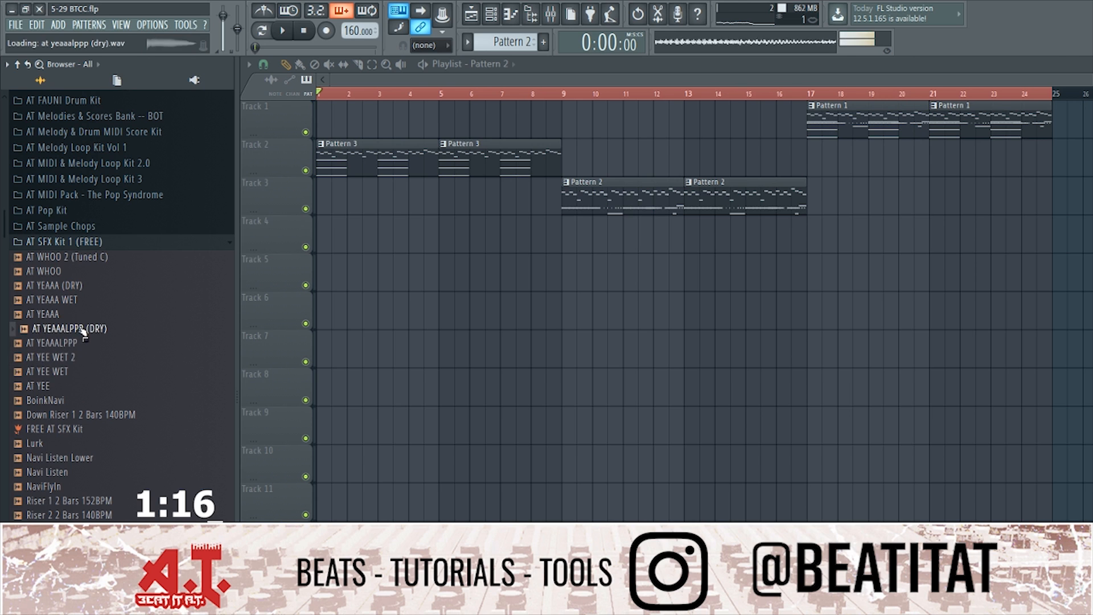
pyautogui.click(85, 314)
pyautogui.click(96, 299)
pyautogui.click(94, 285)
pyautogui.click(90, 271)
pyautogui.moveTo(91, 276); pyautogui.dragTo(573, 242)
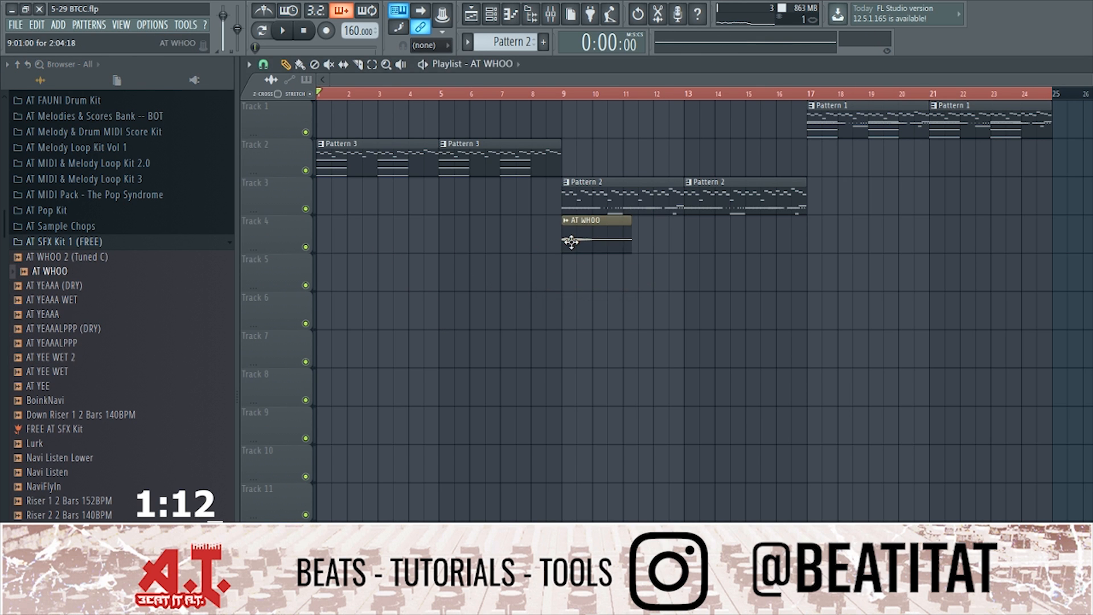
# Step: Route the AT WHOO sample to mixer track 11 and lower that track's fader slightly
pyautogui.doubleClick(571, 242)
pyautogui.click(630, 184)
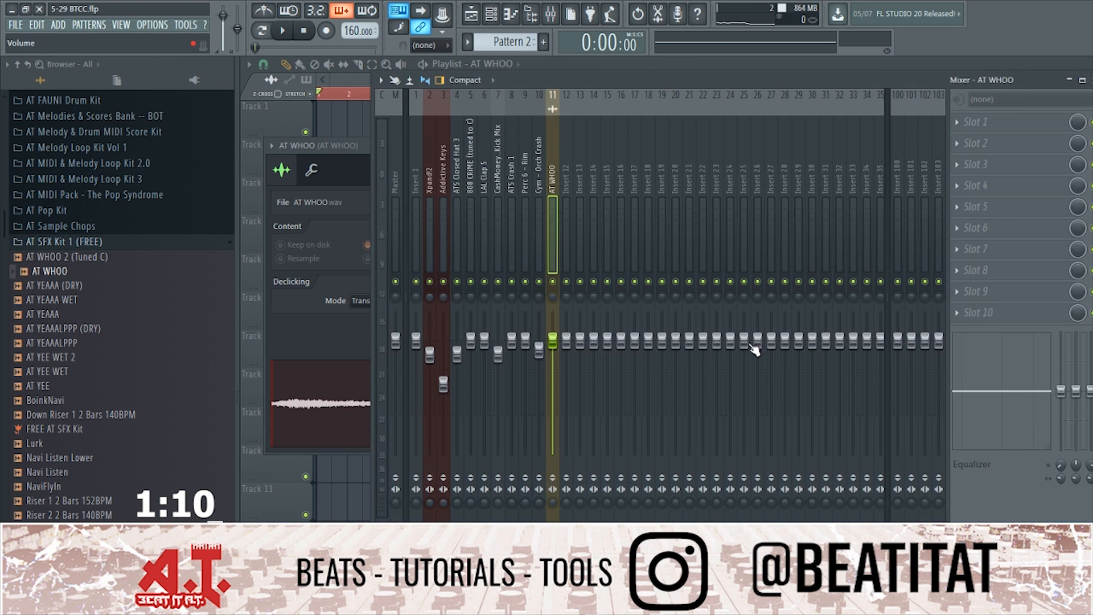
pyautogui.click(370, 153)
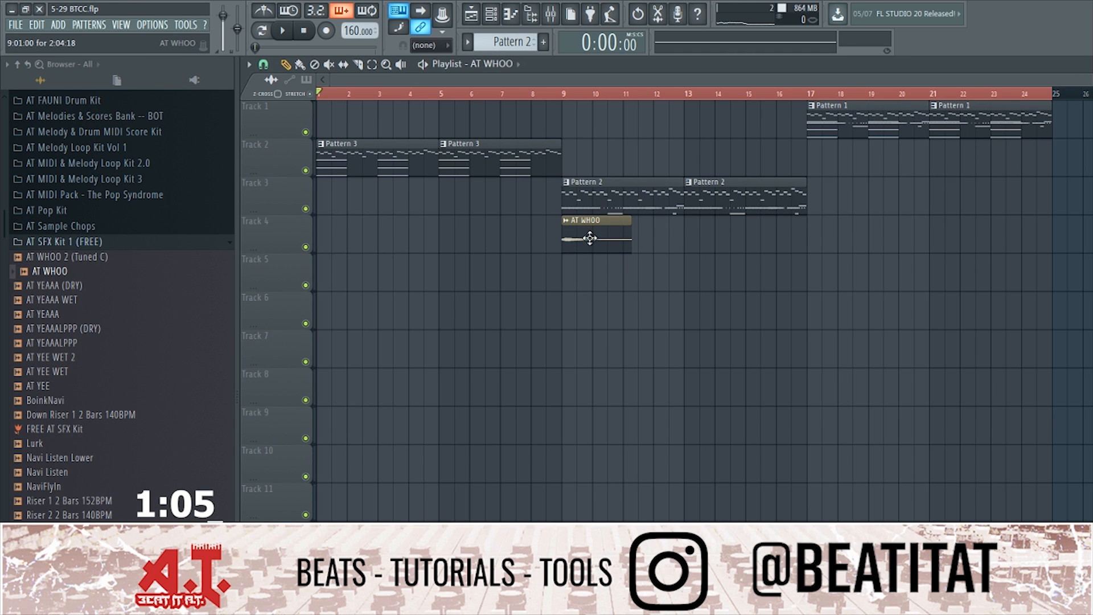
# Step: Copy the AT WHOO clip to bar 17 on Track 4 and set the playback position to bar 7
pyautogui.moveTo(590, 238); pyautogui.dragTo(837, 231)
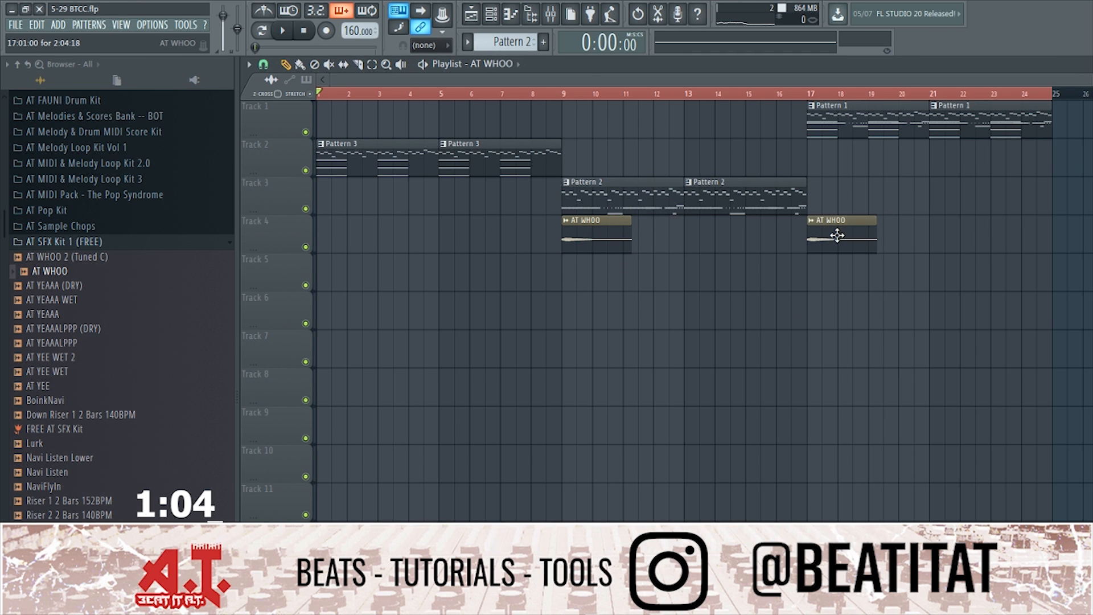
pyautogui.click(501, 80)
# Step: Load the Waves L3 MultiMaximizer Stereo into effect slot 3 of the Master track and start playback
pyautogui.click(549, 26)
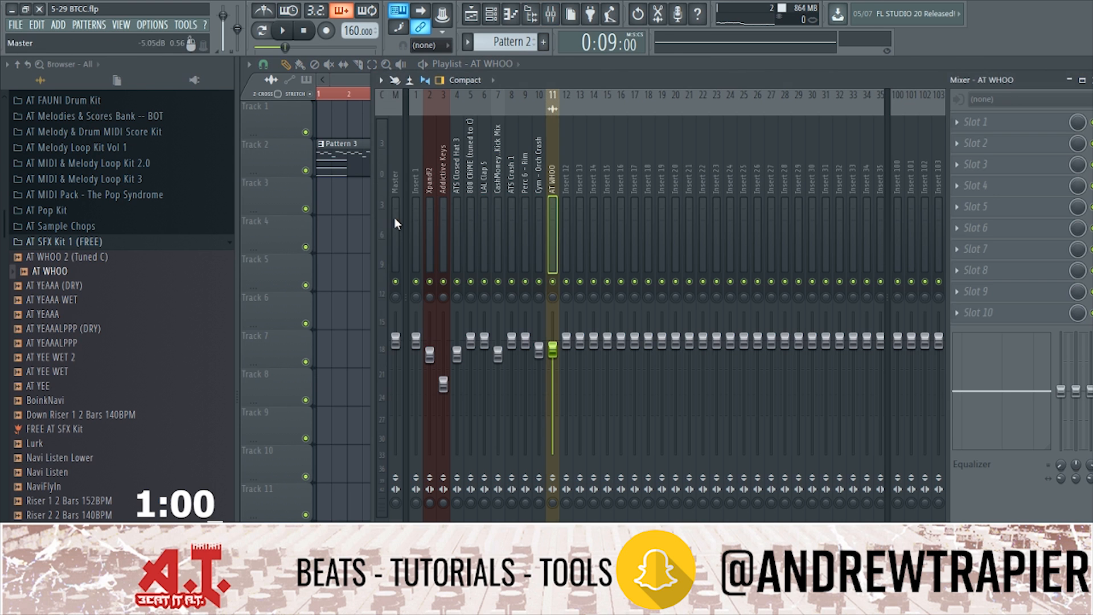
pyautogui.click(394, 228)
pyautogui.click(975, 164)
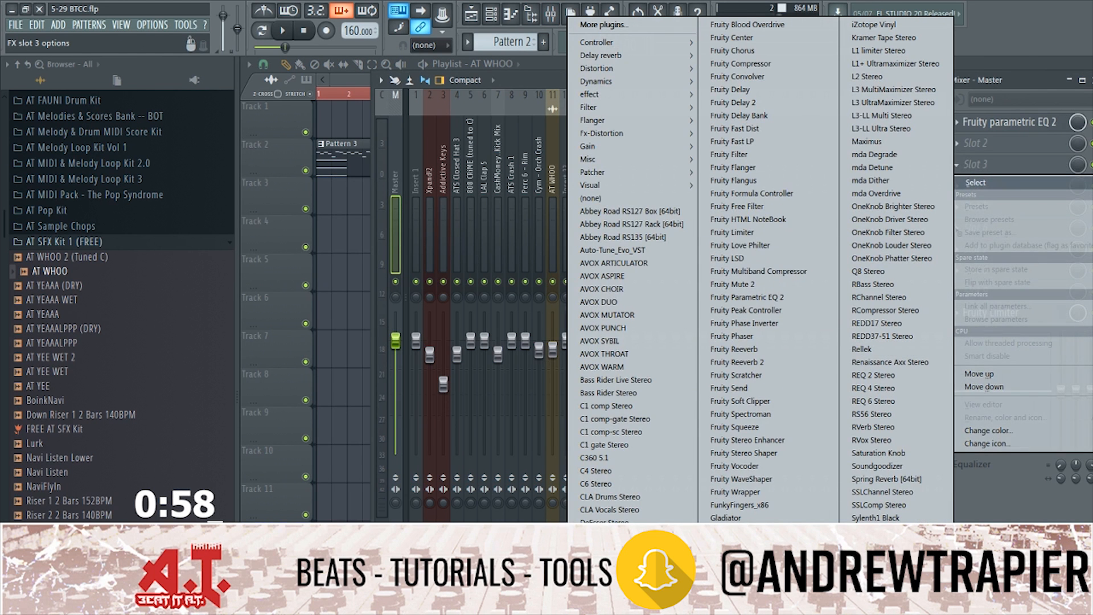
pyautogui.click(731, 544)
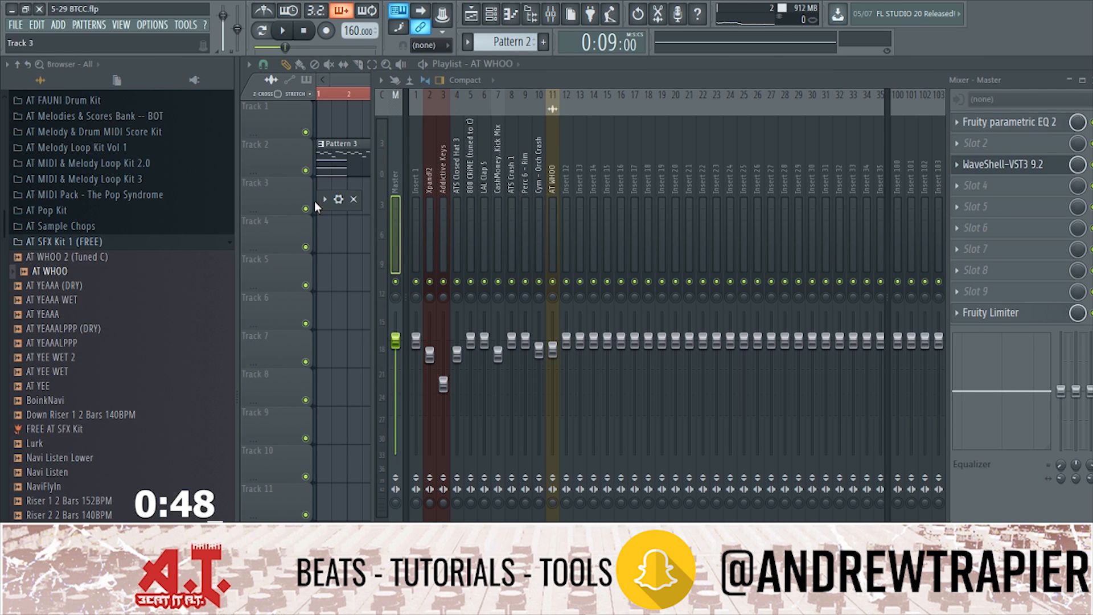
pyautogui.click(348, 212)
pyautogui.click(409, 302)
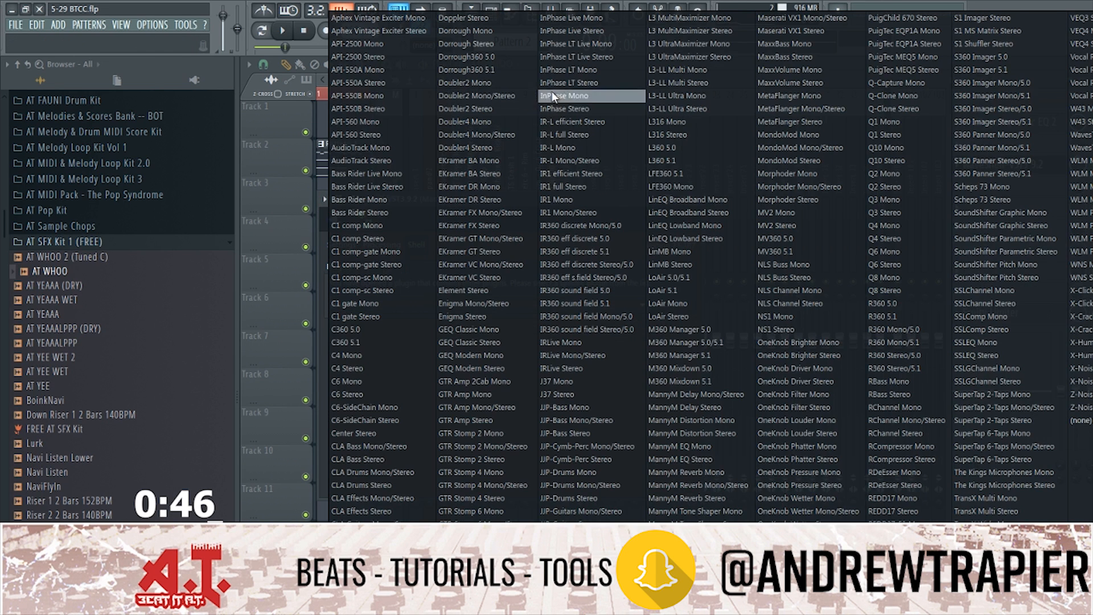
pyautogui.click(723, 30)
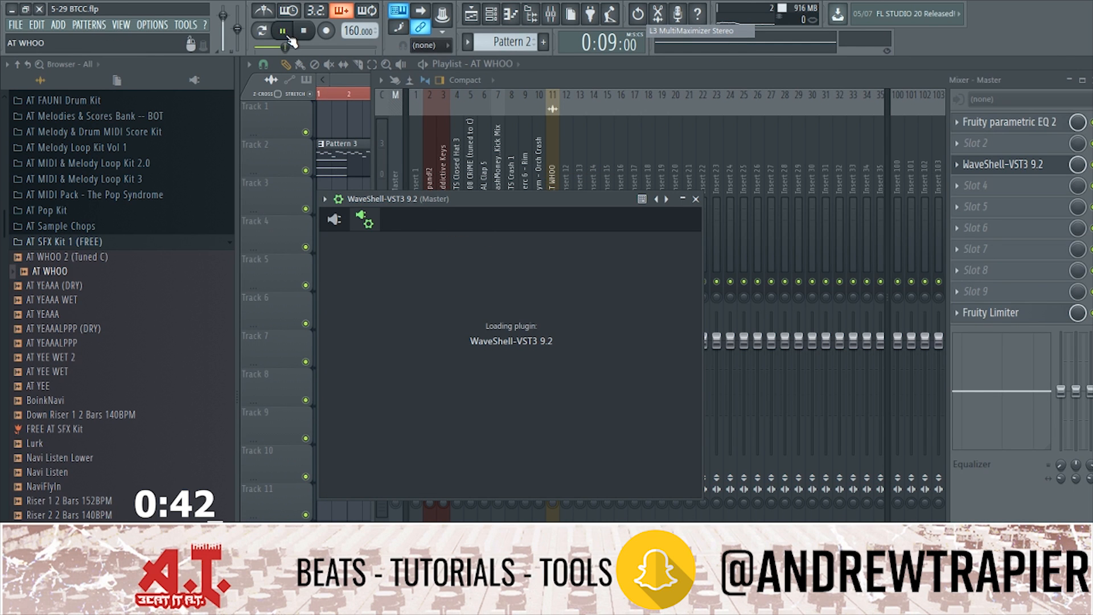
pyautogui.click(337, 219)
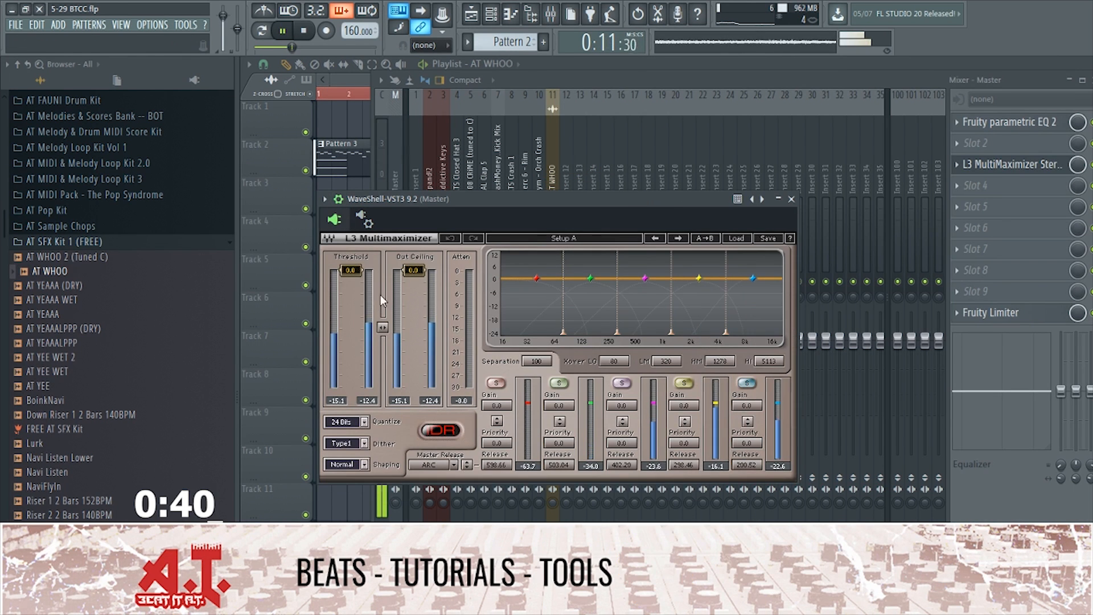
# Step: Set the L3 threshold and out ceiling to -3.1 dB and lower the band 1 gain to -0.5 dB
pyautogui.moveTo(413, 269); pyautogui.dragTo(413, 281)
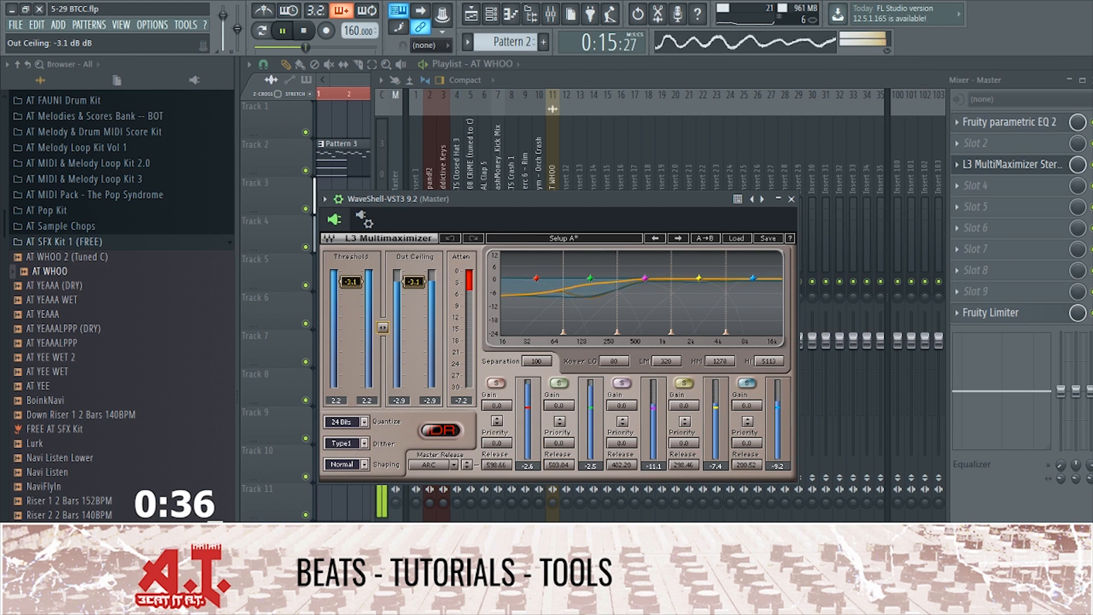
pyautogui.moveTo(497, 404); pyautogui.dragTo(497, 408)
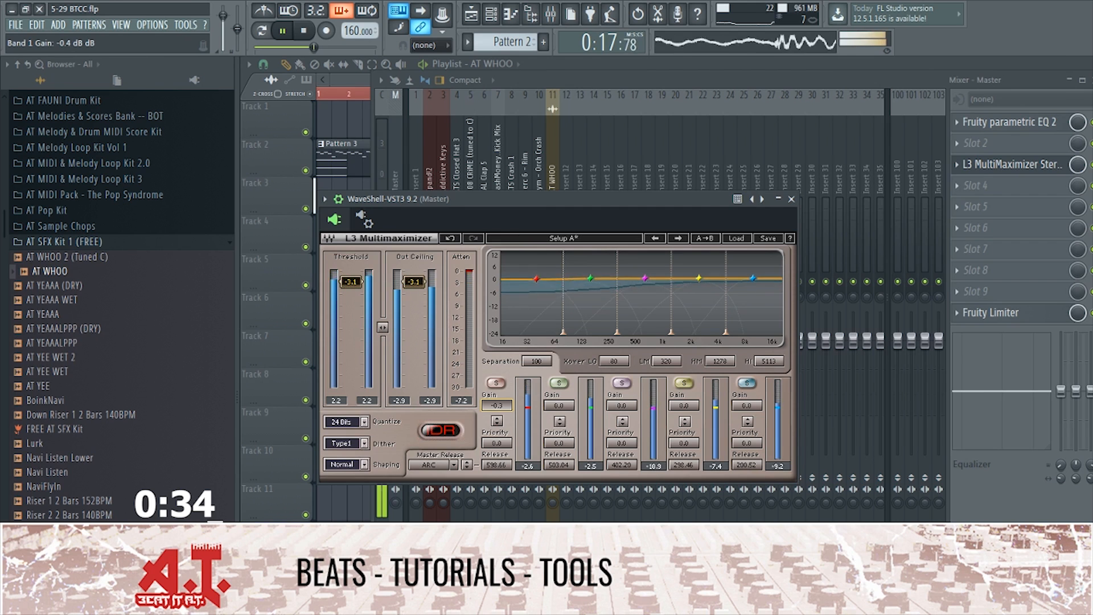
pyautogui.click(683, 405)
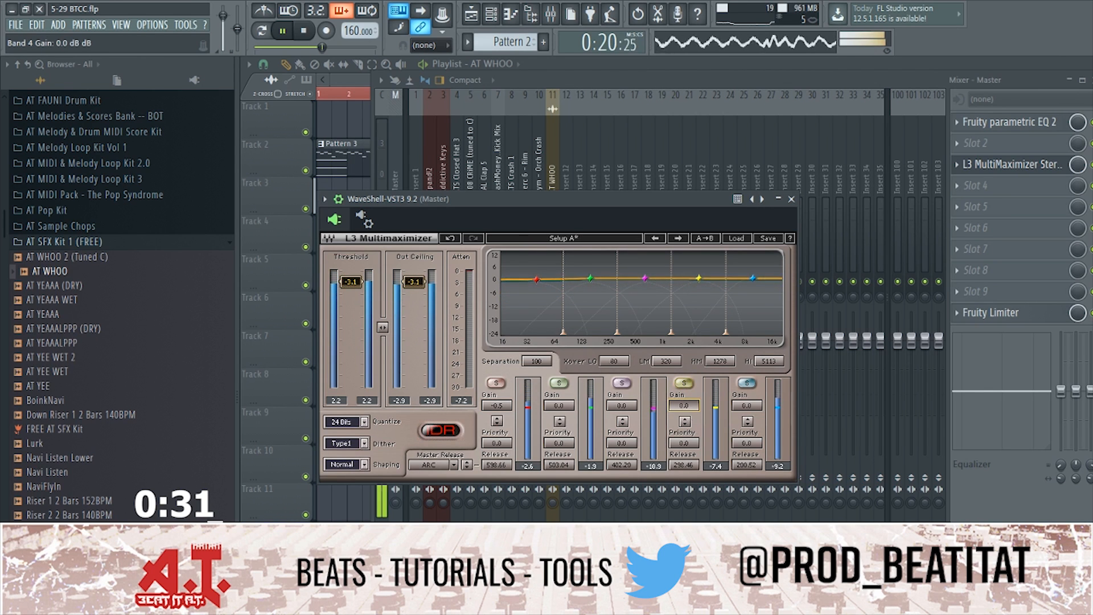
# Step: Solo L3 bands 3 and 2 in turn, set their gains to -0.1 dB and -0.2 dB respectively, and clear the solos
pyautogui.click(622, 383)
pyautogui.click(621, 383)
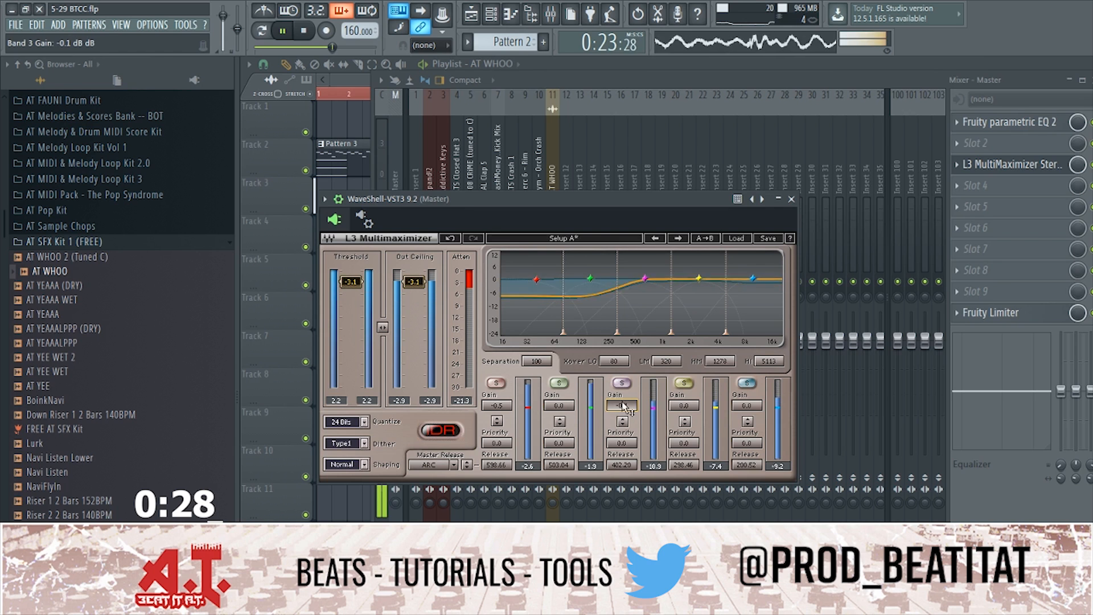
pyautogui.click(559, 383)
pyautogui.click(559, 383)
pyautogui.moveTo(558, 405); pyautogui.dragTo(559, 407)
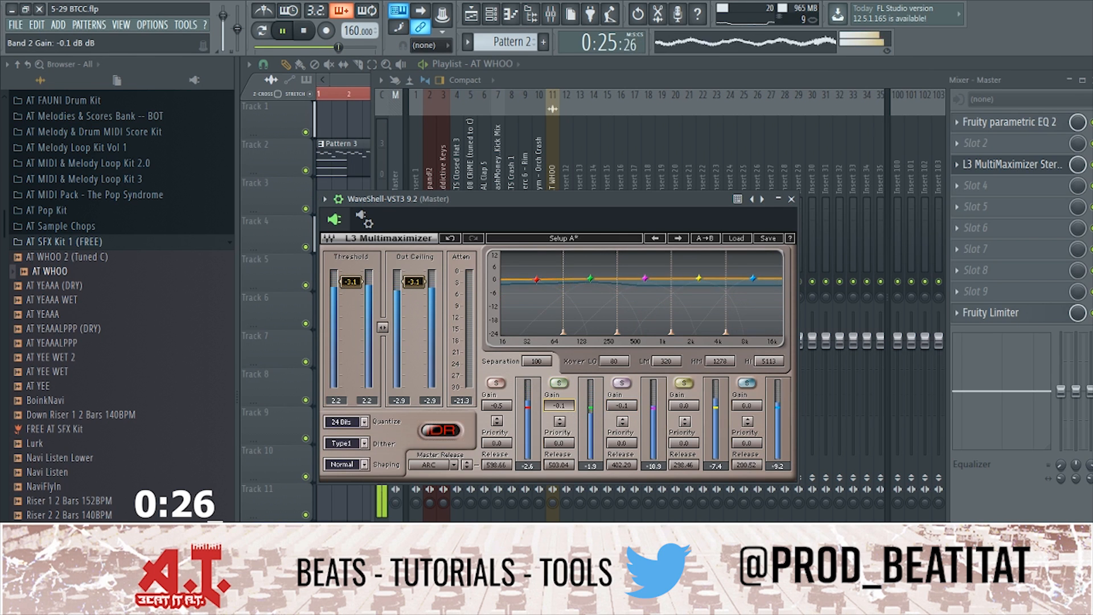
pyautogui.click(621, 383)
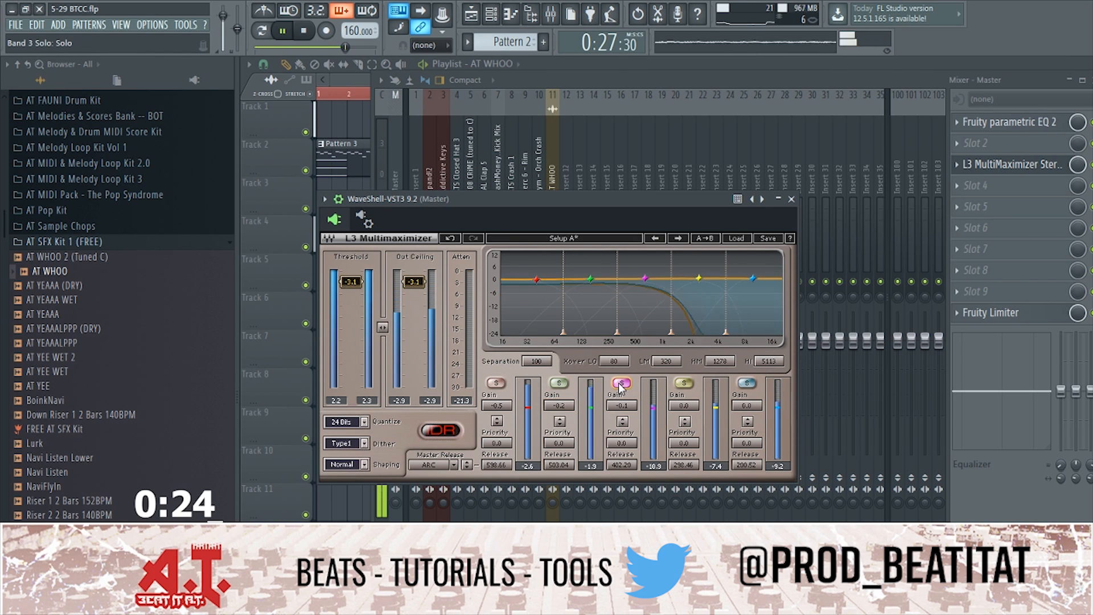
# Step: Raise the L3 out ceiling to -0.2 dB and the threshold to -2.0 dB, and close the plugin
pyautogui.moveTo(414, 281); pyautogui.dragTo(414, 277)
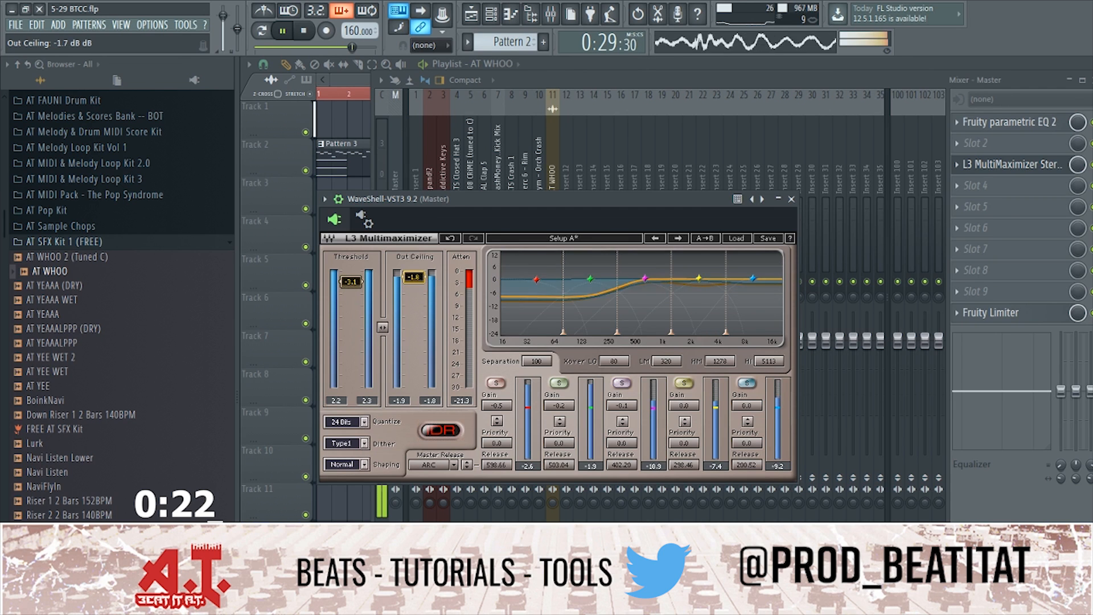
pyautogui.moveTo(414, 272); pyautogui.dragTo(414, 270)
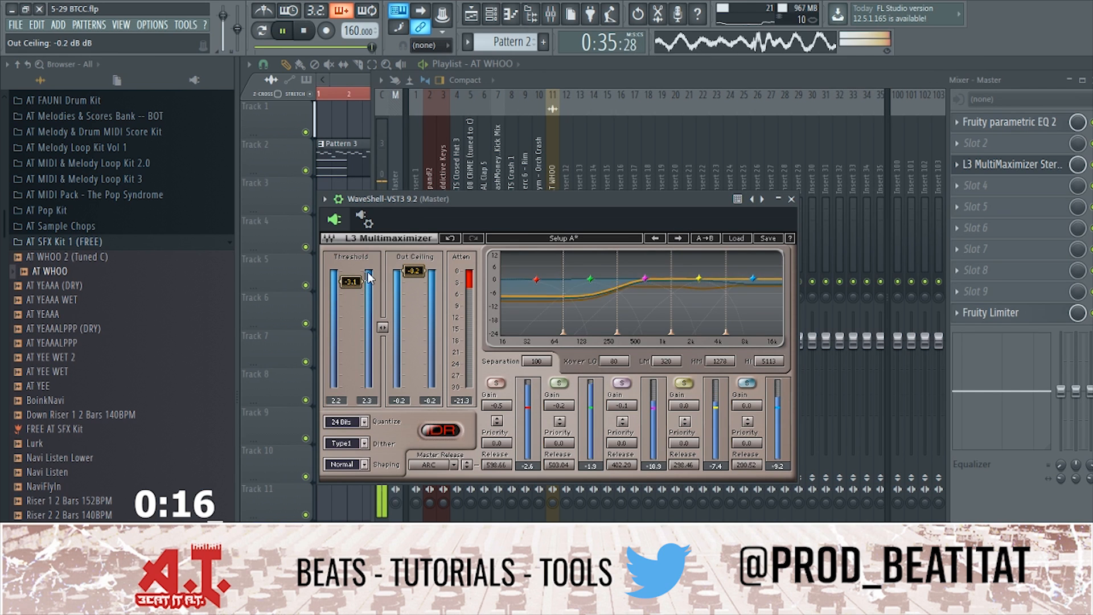
pyautogui.moveTo(351, 281); pyautogui.dragTo(351, 278)
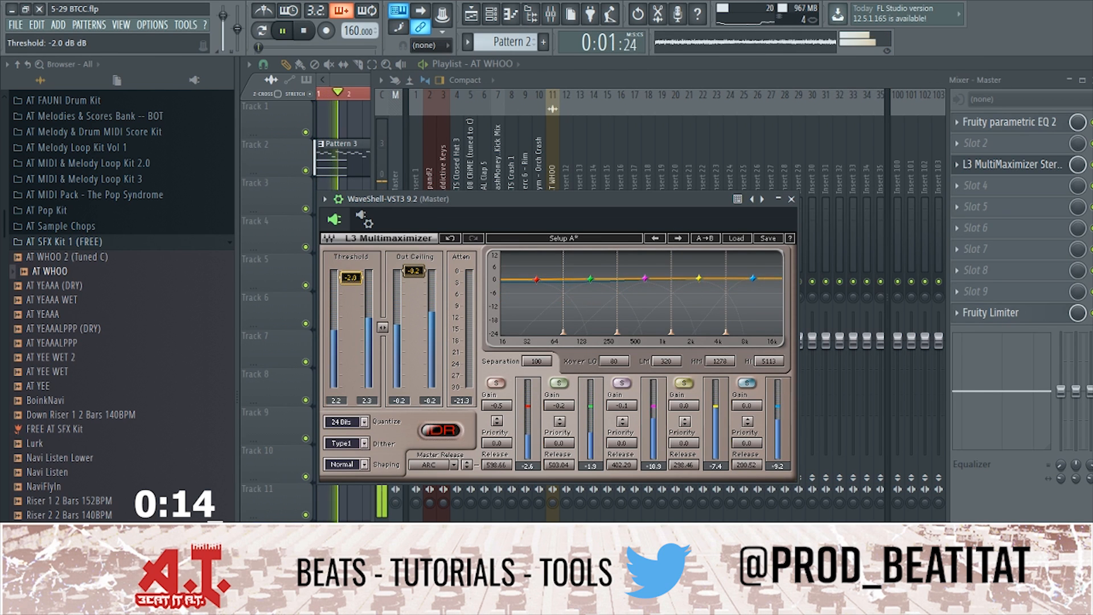
pyautogui.click(791, 199)
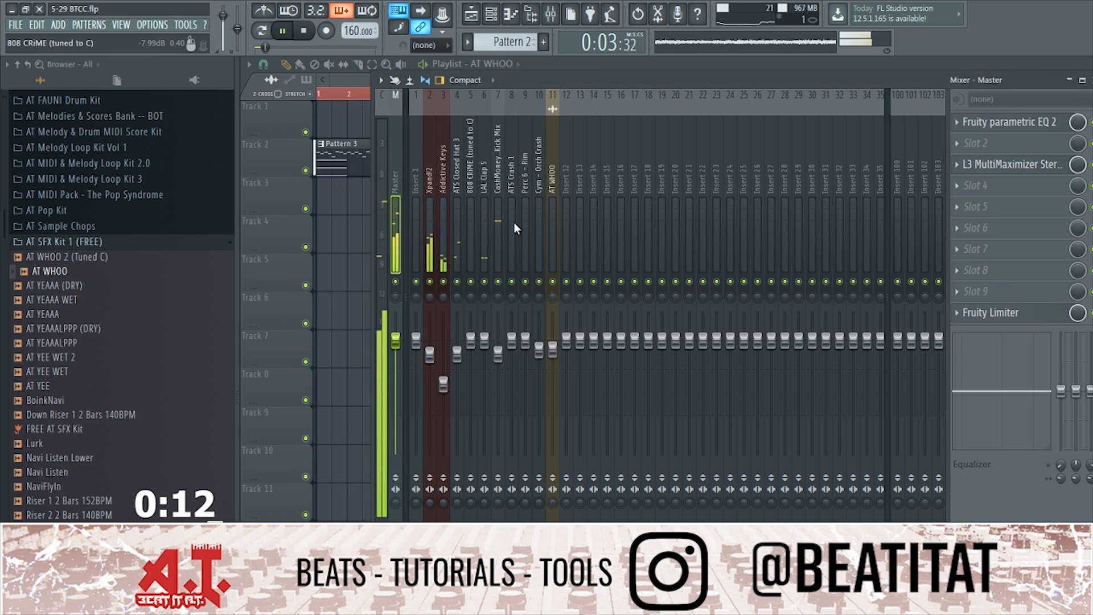
# Step: Select the Xpand!2 and Addictive Keys mixer tracks and raise the Addictive Keys fader slightly
pyautogui.click(440, 234)
pyautogui.click(433, 239)
pyautogui.keyDown('ctrl'); pyautogui.click(443, 254); pyautogui.keyUp('ctrl')
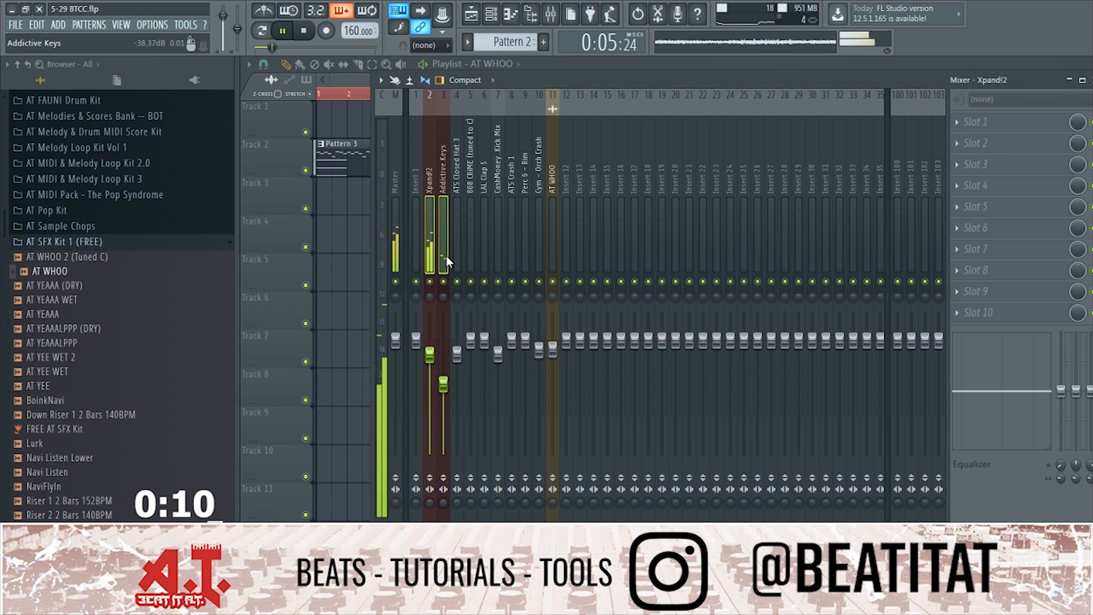
pyautogui.click(443, 380)
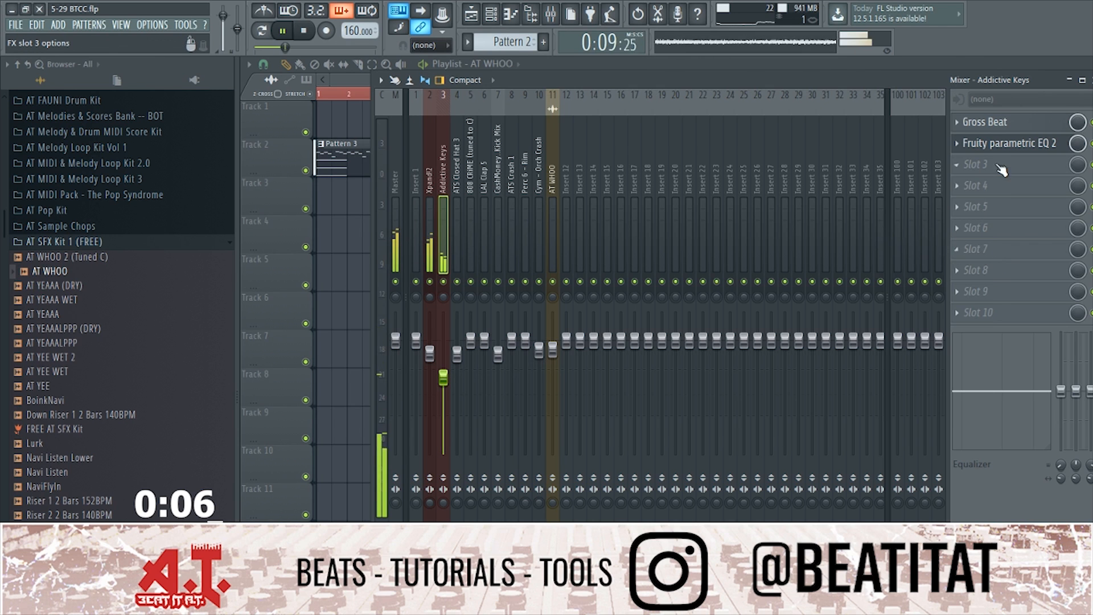
# Step: Load Fruity Reeverb 2 into effect slot 3 of the Addictive Keys track, stop playback and close the plugin
pyautogui.click(995, 259)
pyautogui.click(729, 358)
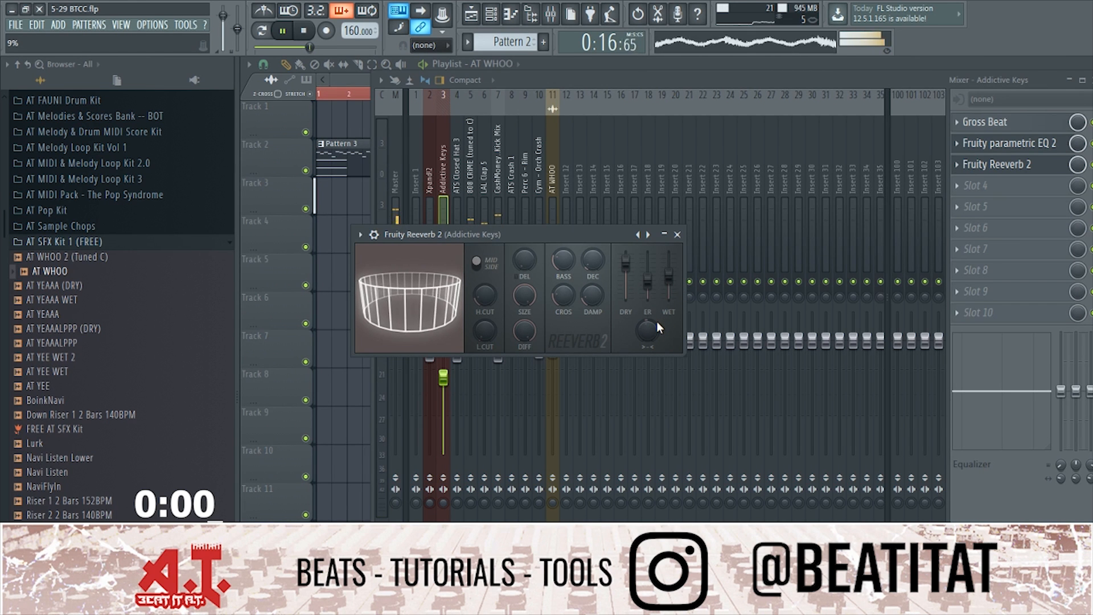
pyautogui.click(302, 39)
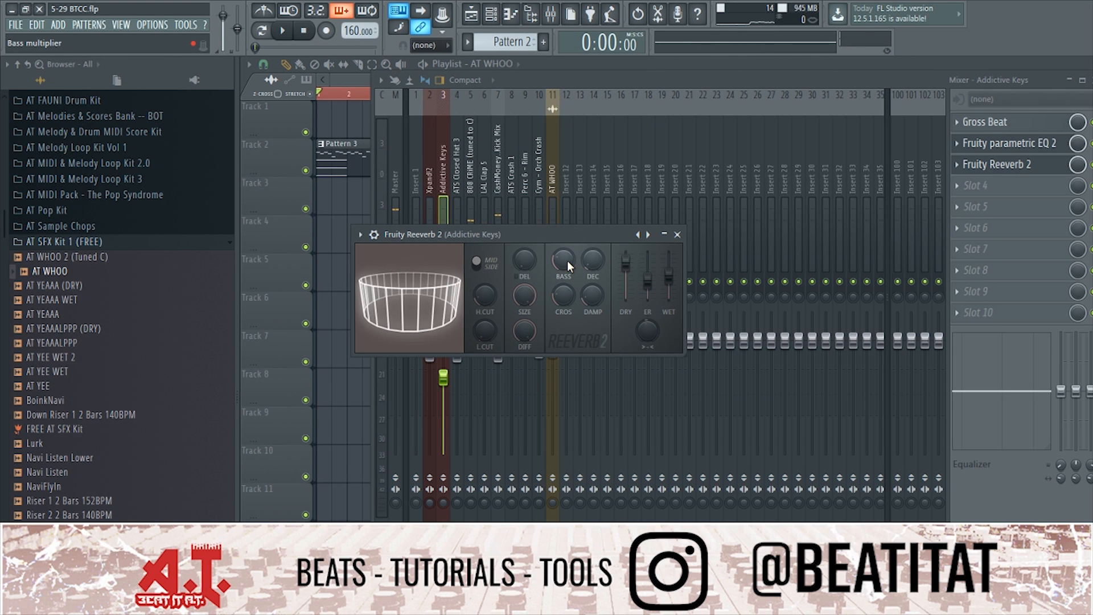
pyautogui.click(677, 235)
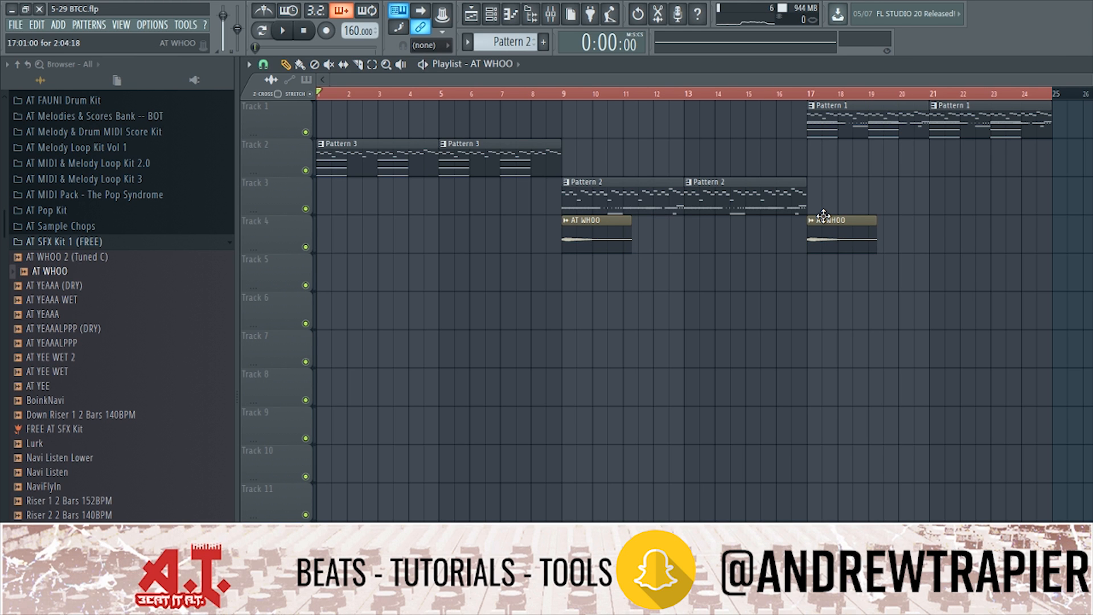
# Step: Hide the browser to widen the playlist and play the full arrangement from bar 1
pyautogui.click(533, 16)
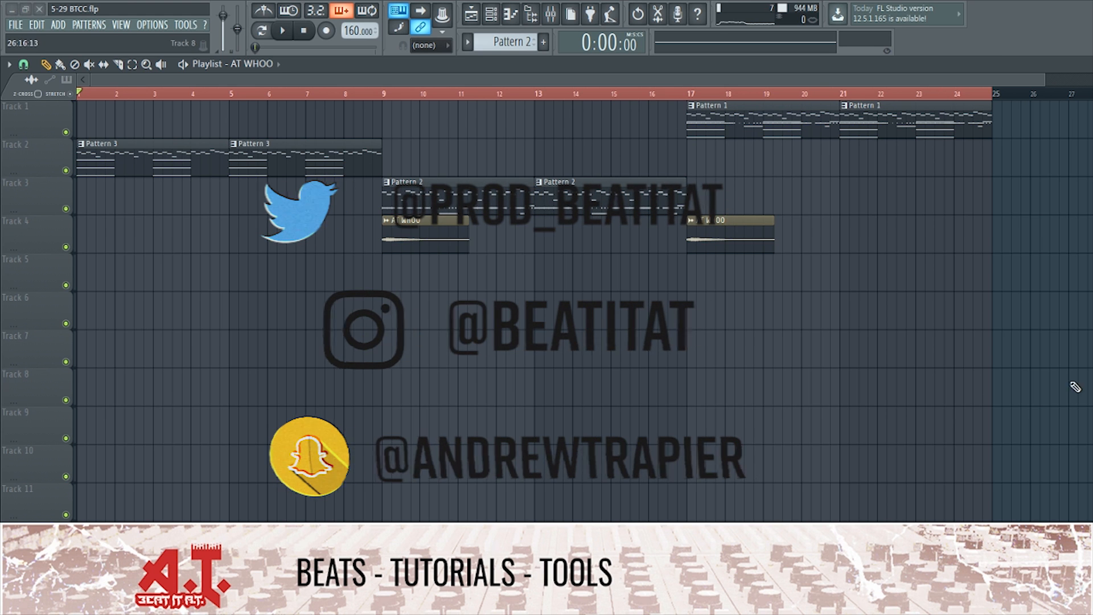
pyautogui.click(283, 31)
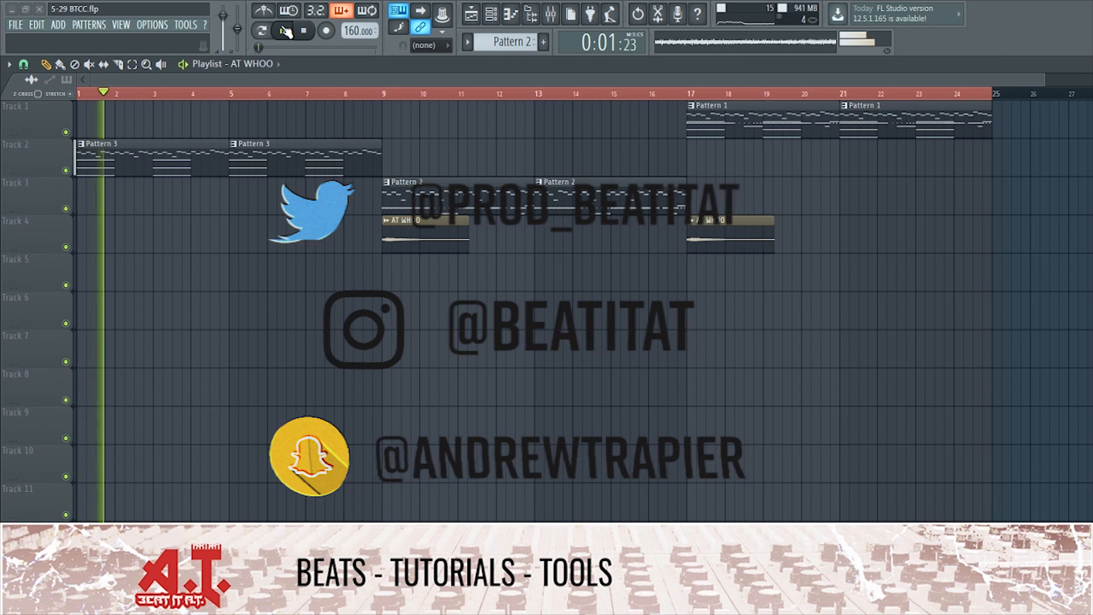